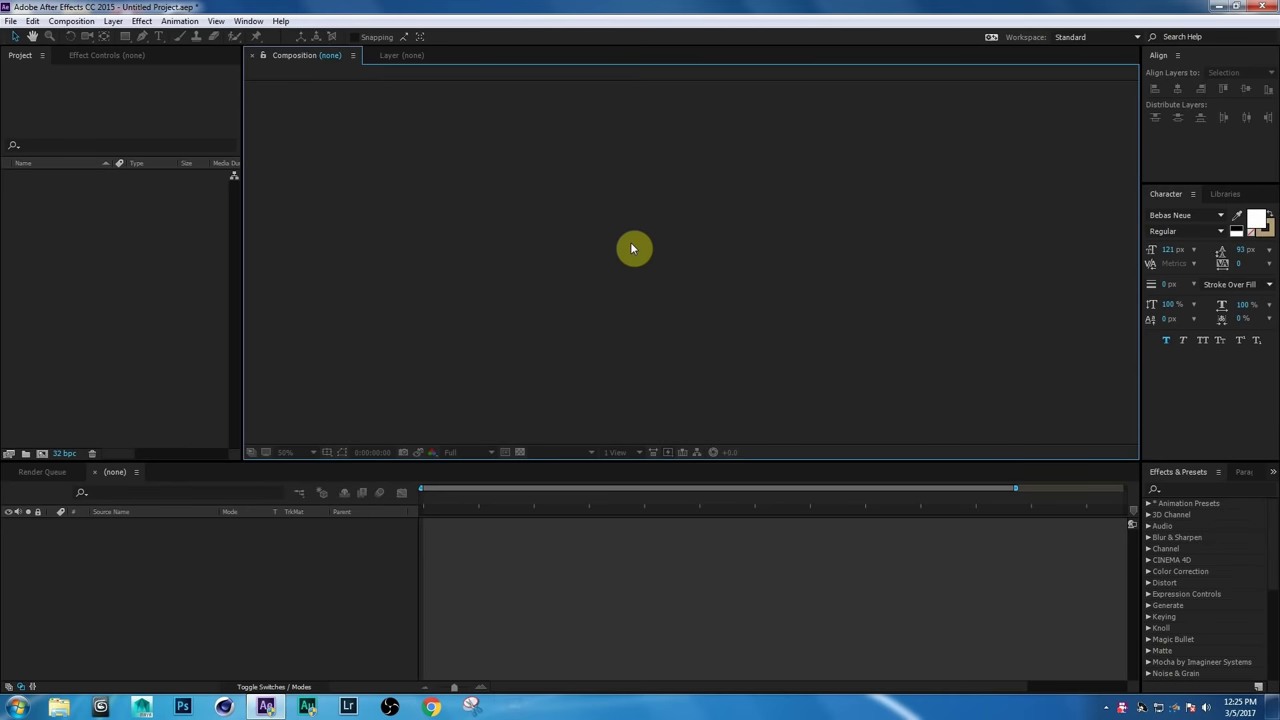
Create Comp 1 as HDTV 1080 25: 1920×1080, 25 fps, 10 seconds, black background.
click(71, 20)
click(85, 37)
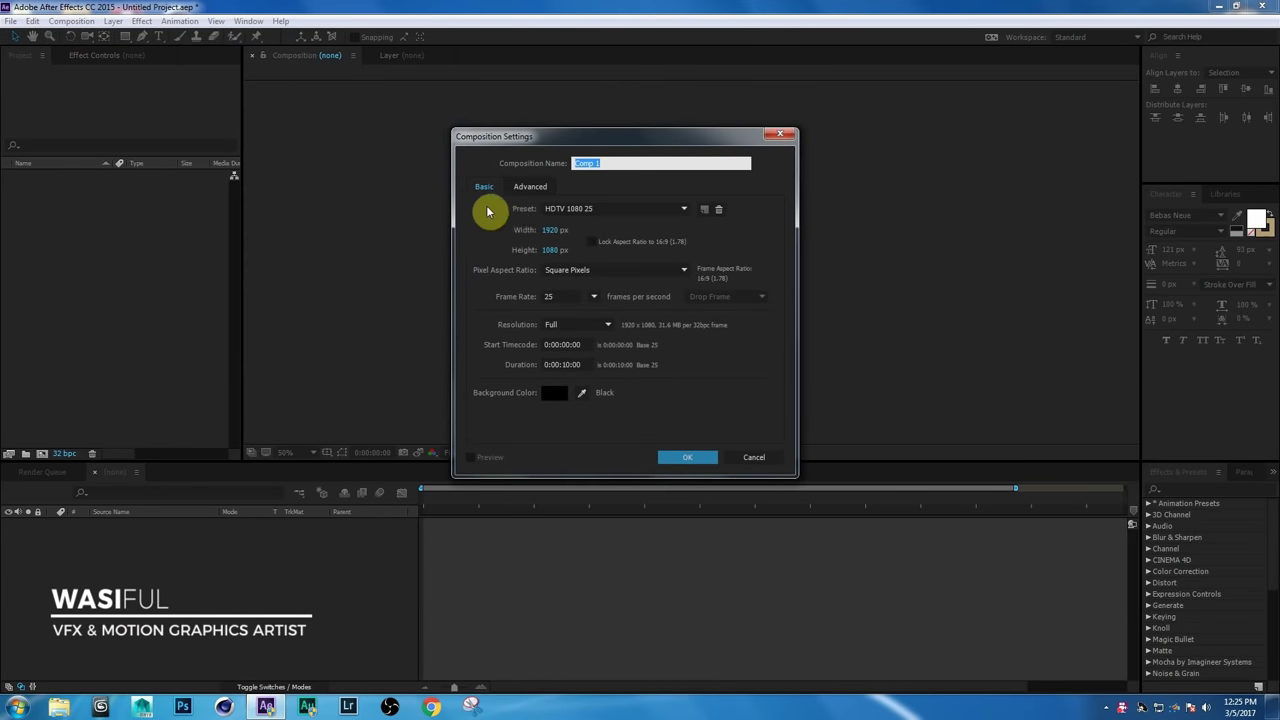
click(551, 231)
click(557, 250)
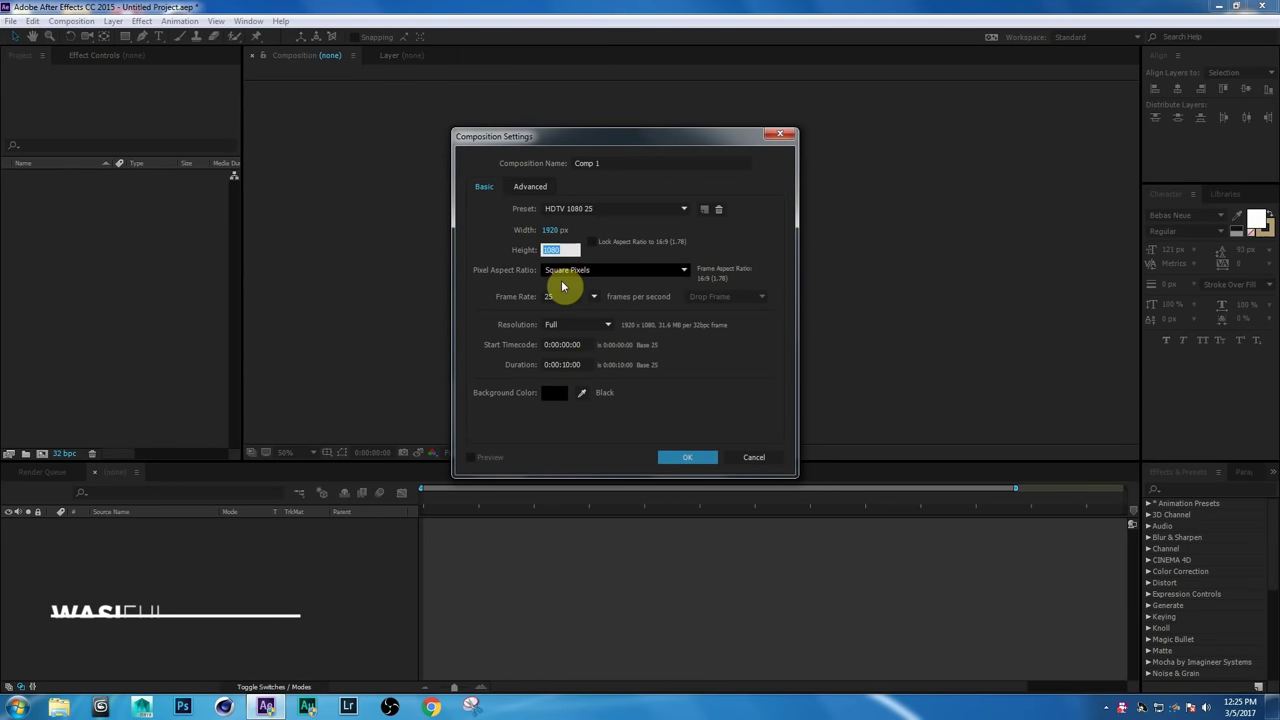
click(562, 295)
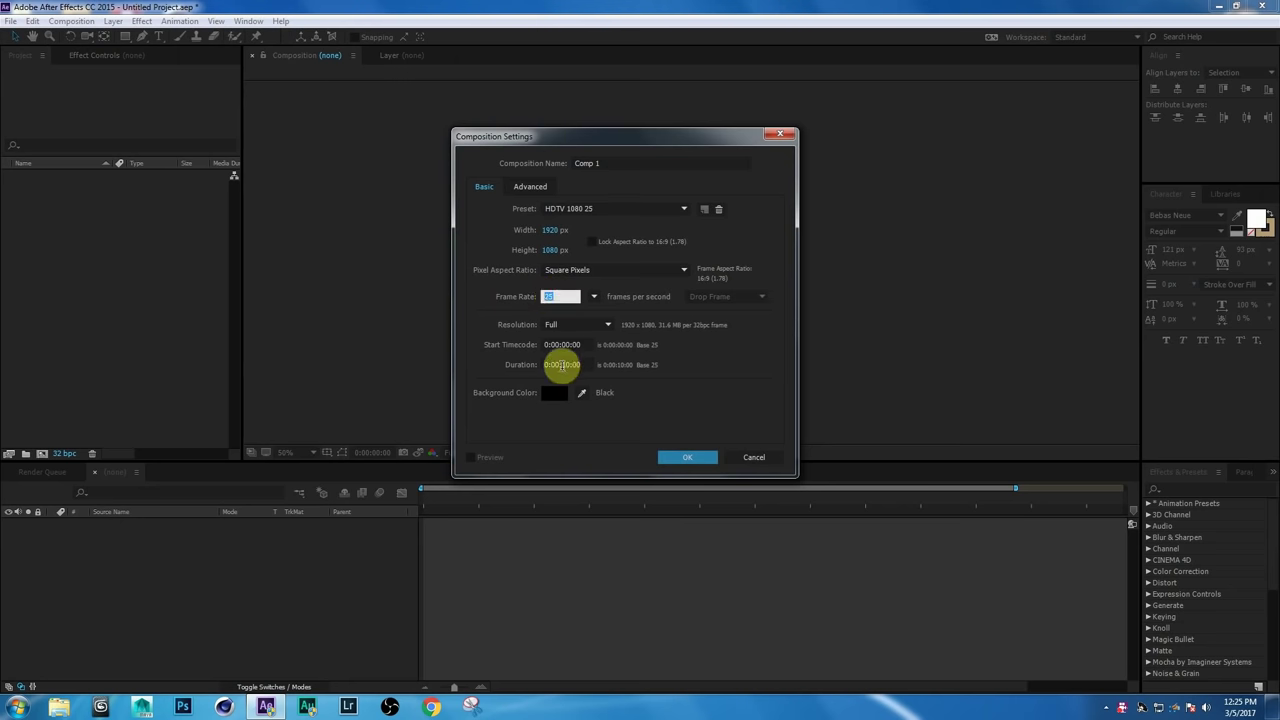
click(692, 460)
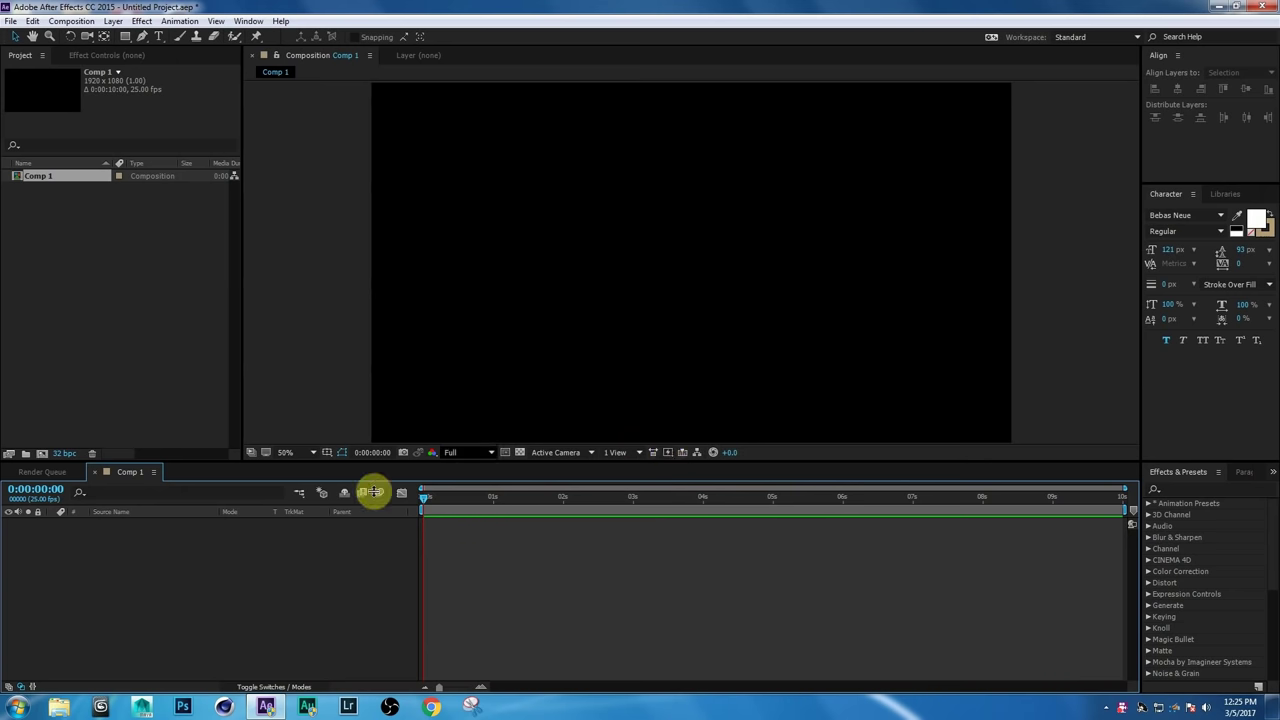
Add a text layer reading 'flimlion visualfx' with 'present' on a new line.
right_click(188, 573)
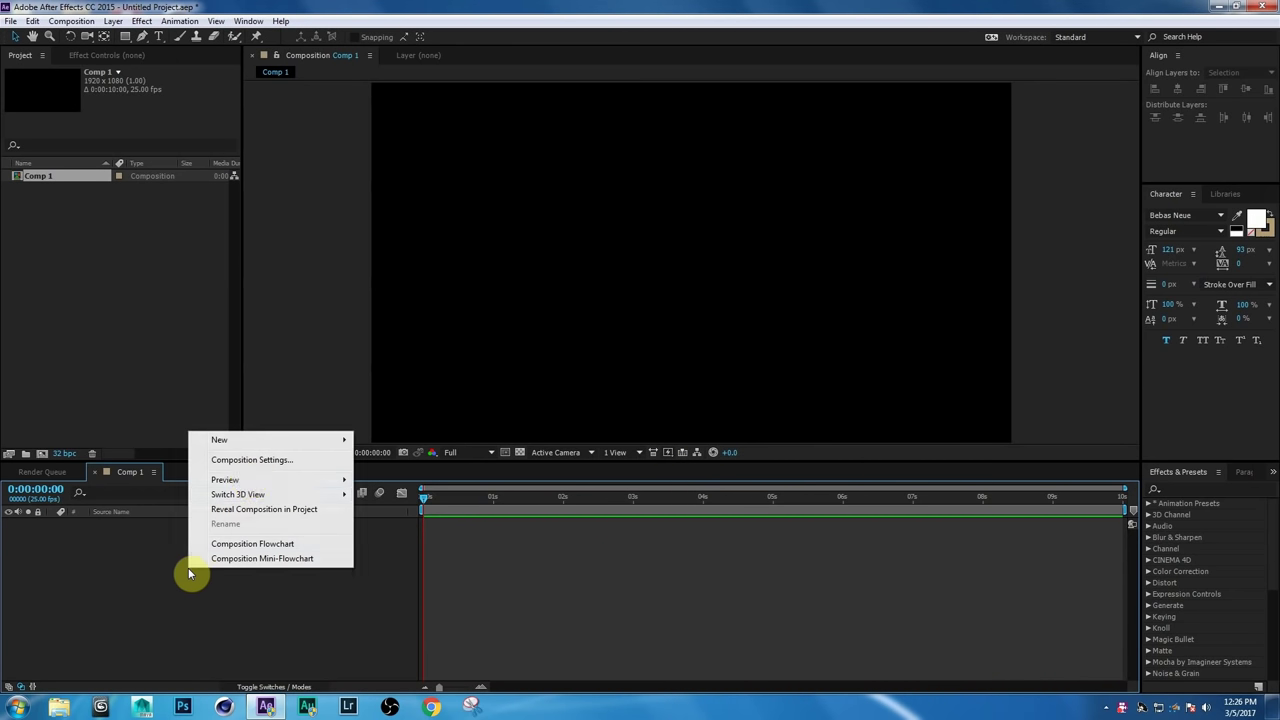
mouse_move(255, 444)
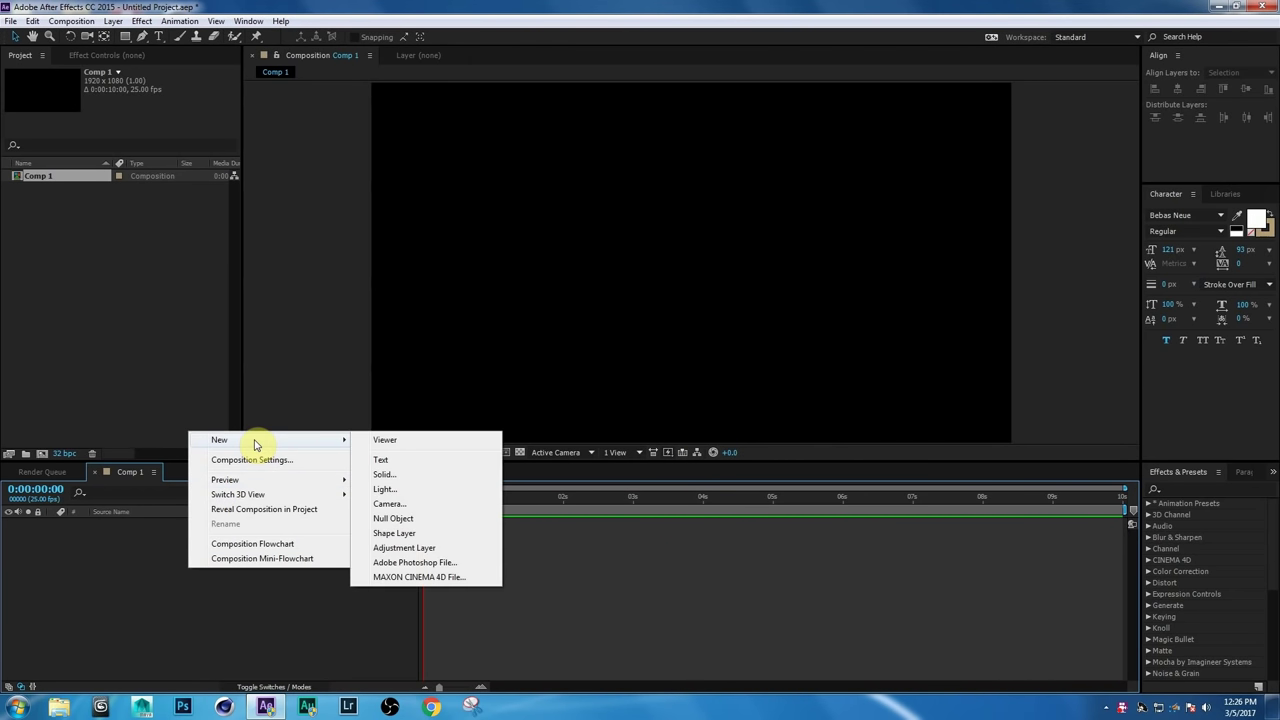
click(405, 462)
text(flimlion visualfx)
key(Return)
text(present)
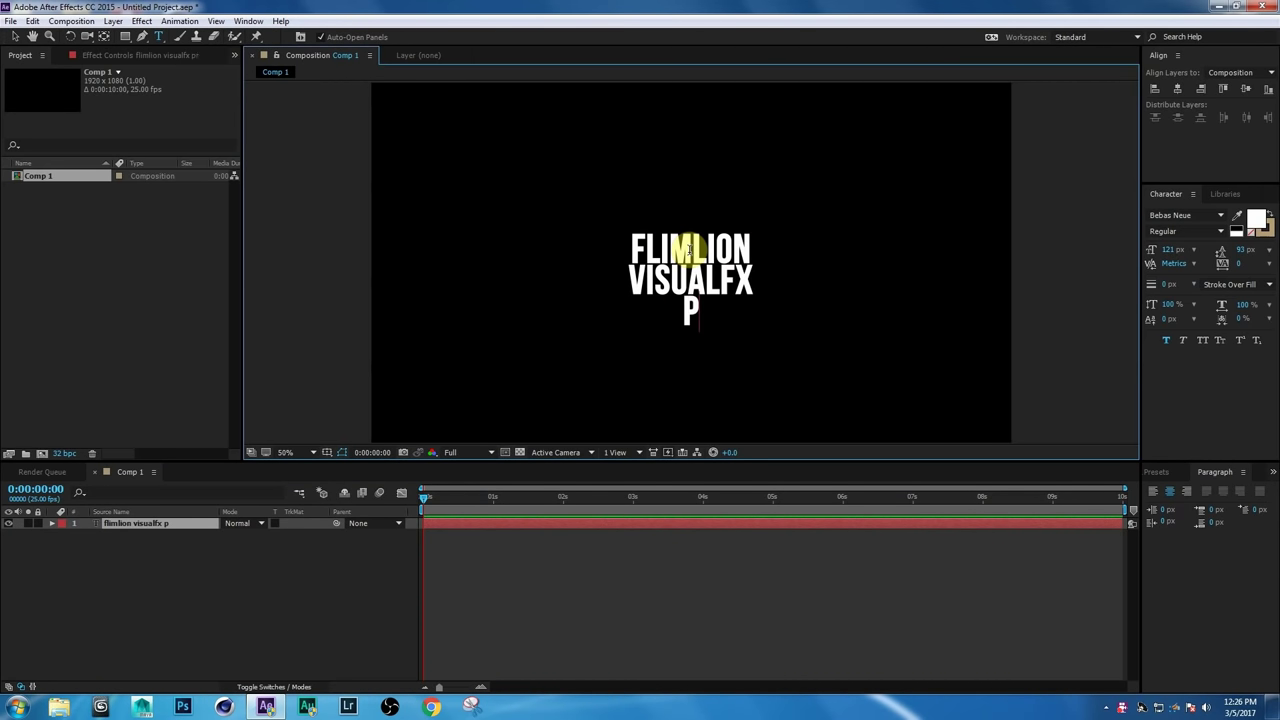
Apply the BEAR HUGS font to the whole title.
drag(747, 302, 634, 250)
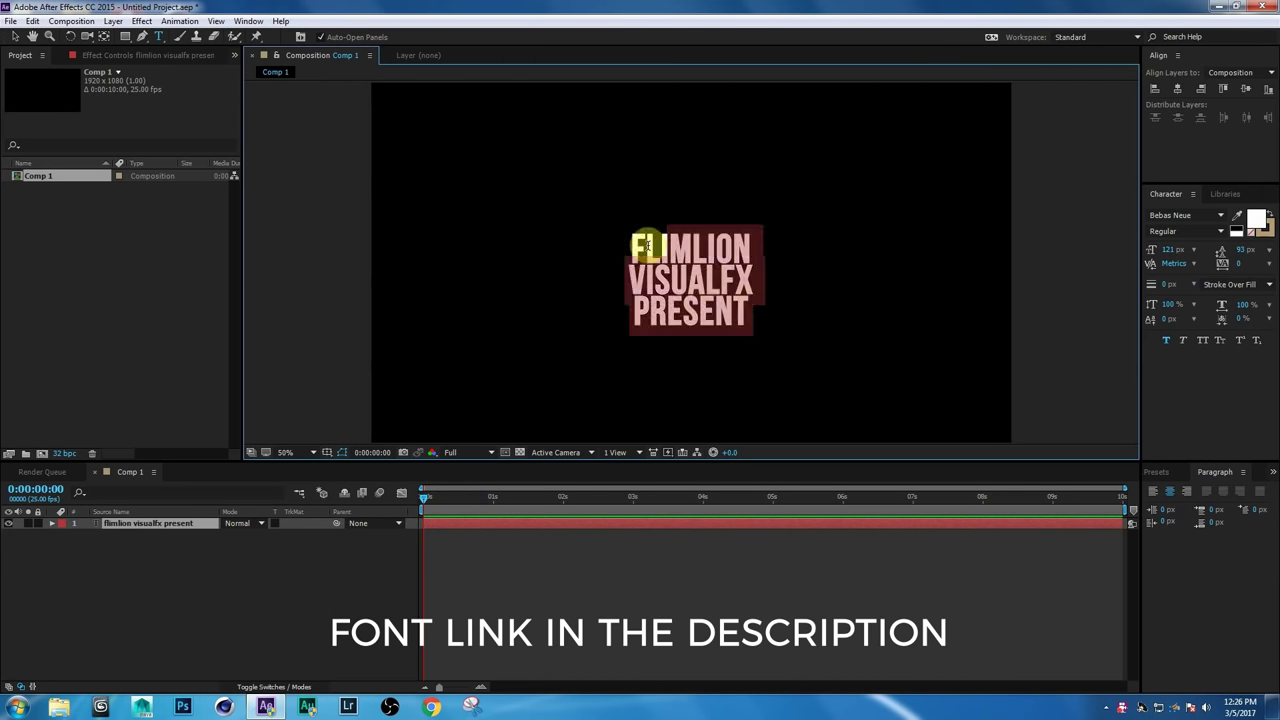
click(1219, 217)
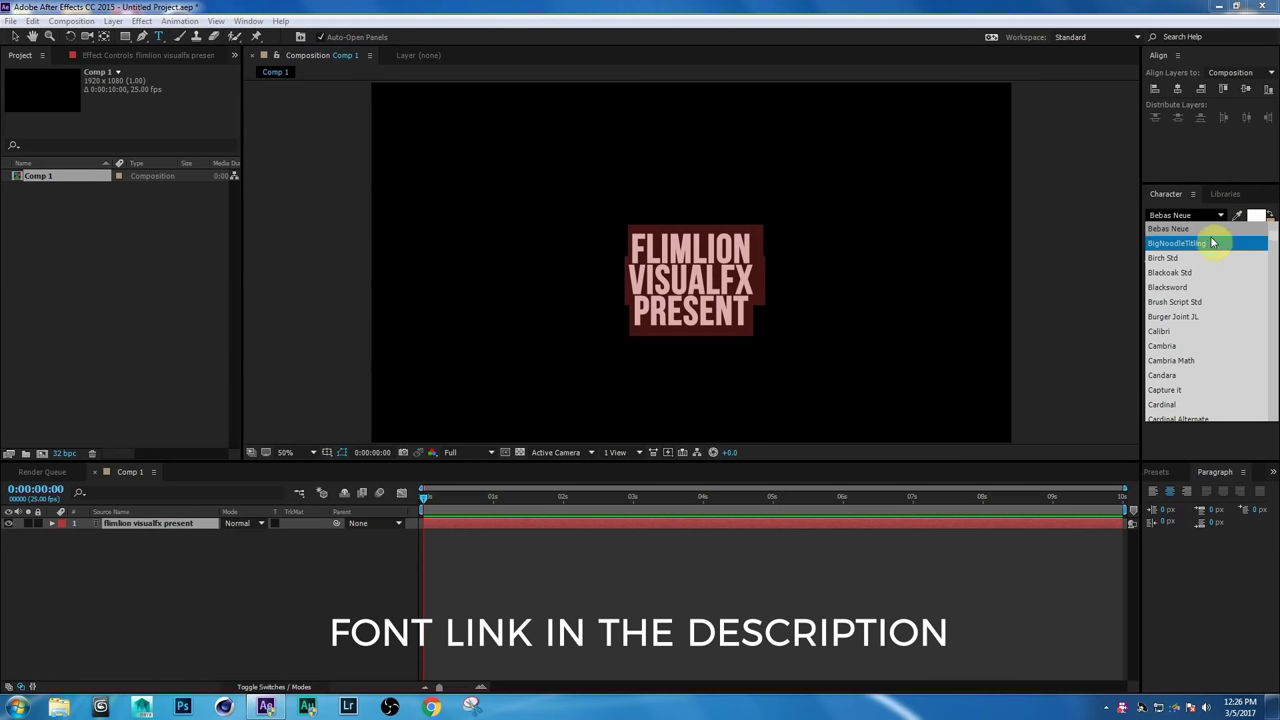
scroll(1212, 258, up, 1)
click(1207, 259)
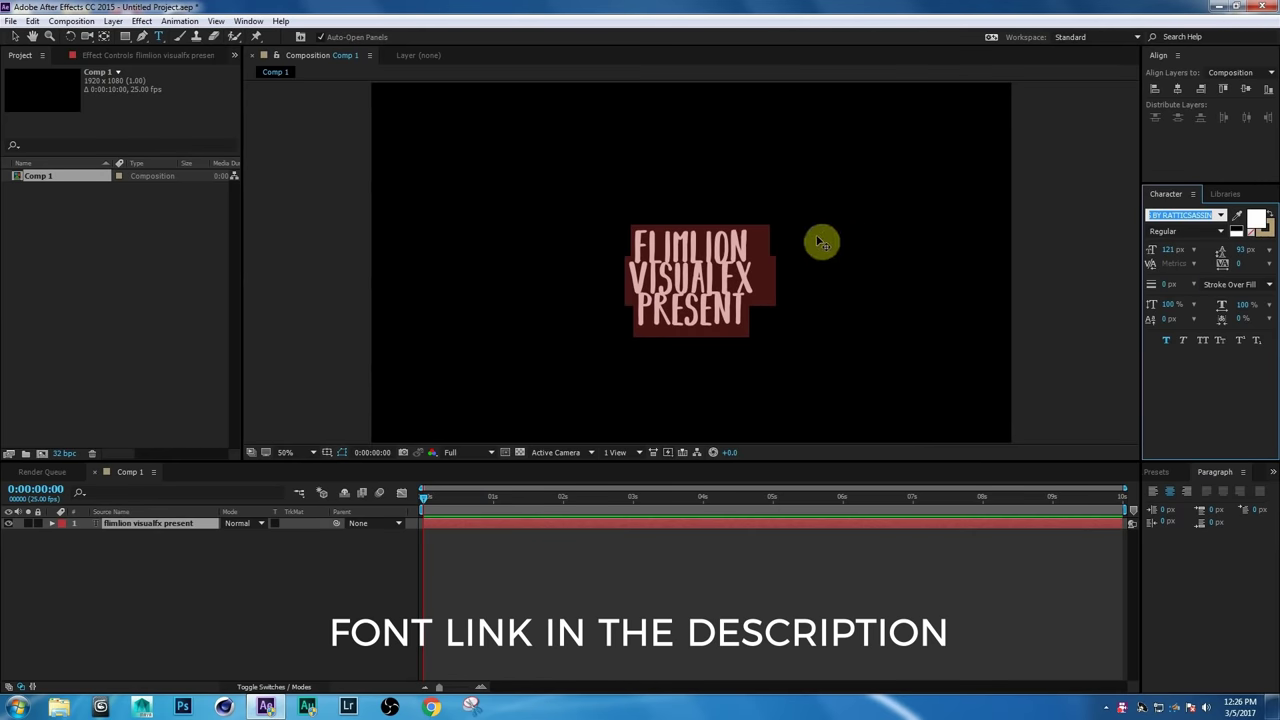
click(744, 237)
Make FLIMLION much larger and increase the leading between title lines.
drag(744, 237, 629, 243)
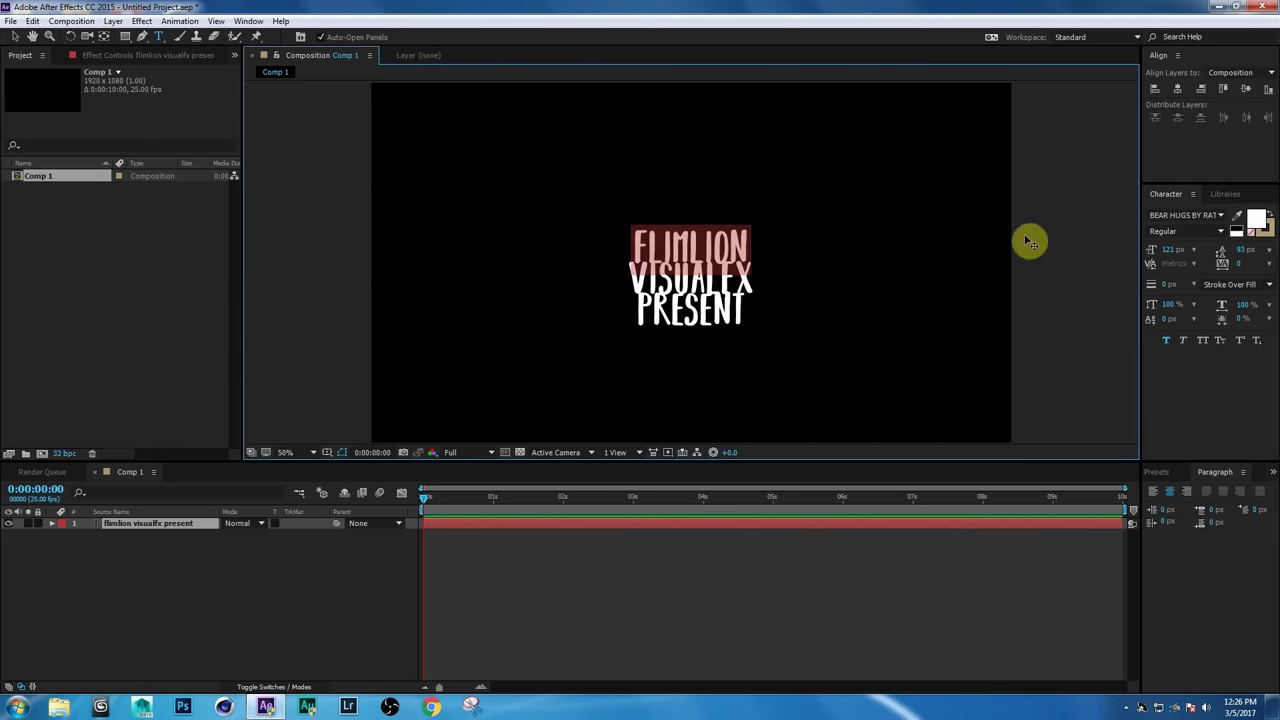
drag(1187, 248, 1222, 236)
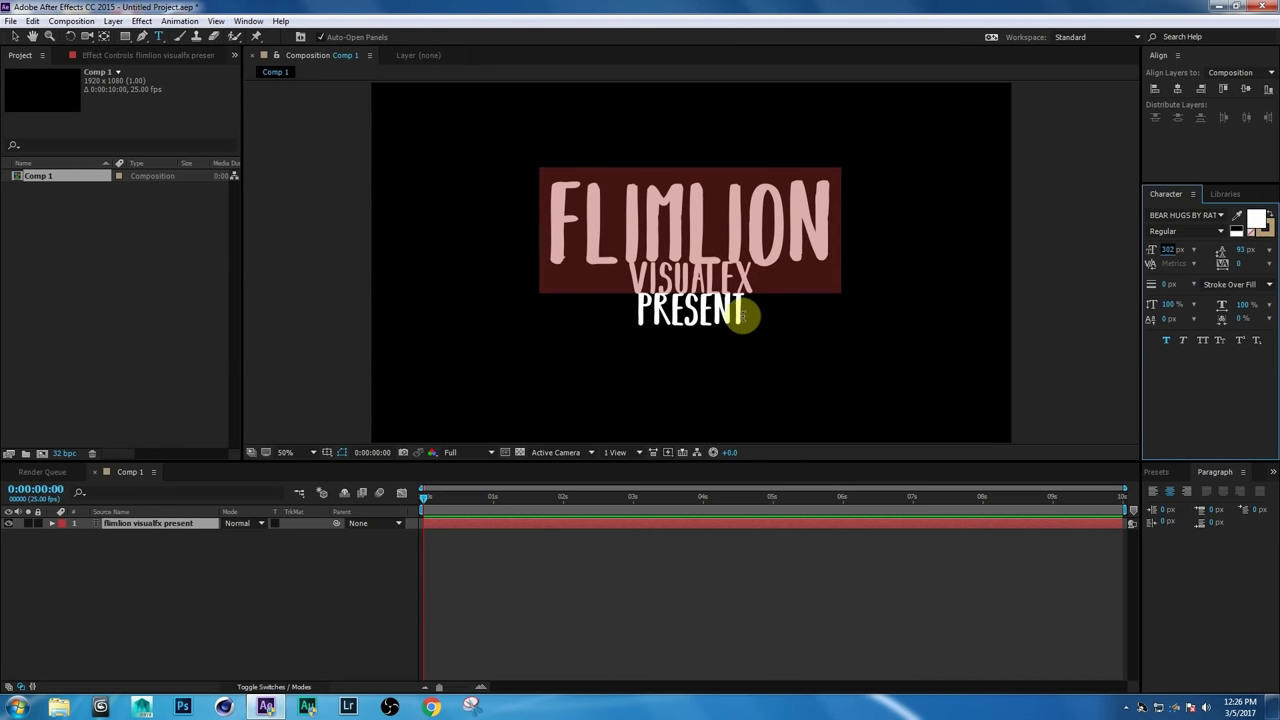
drag(742, 316, 603, 186)
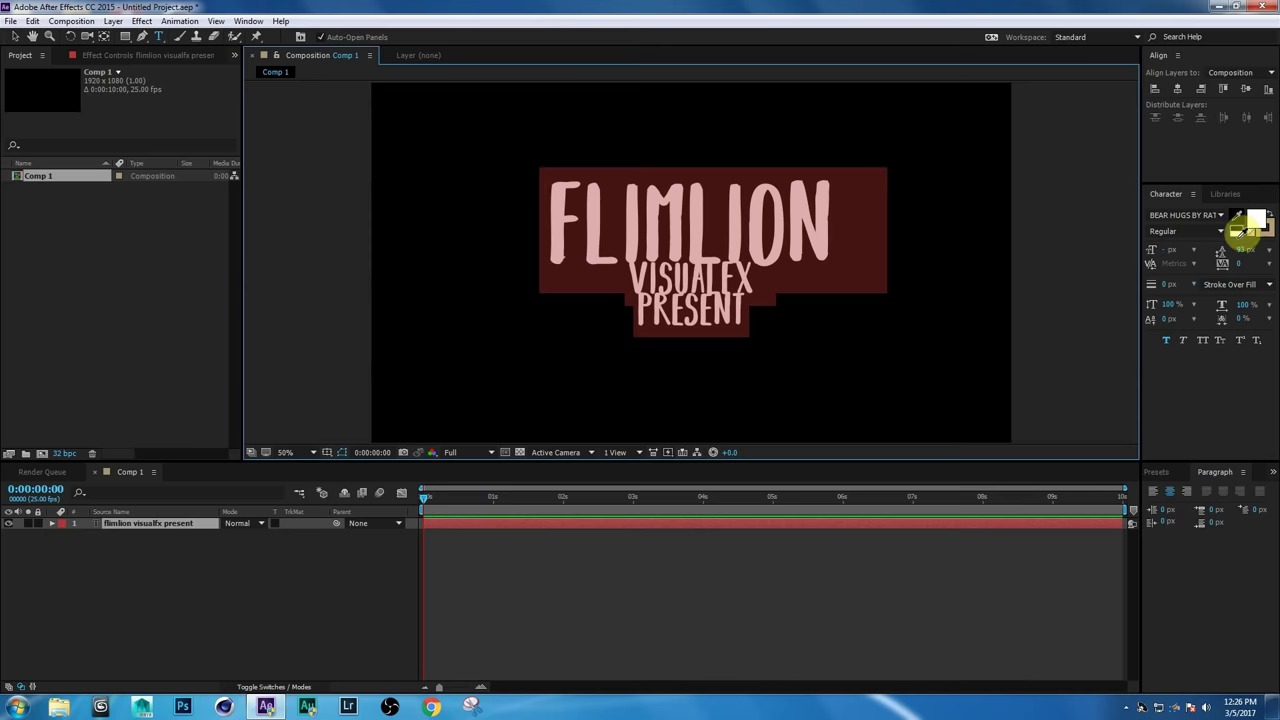
drag(1240, 258, 1251, 254)
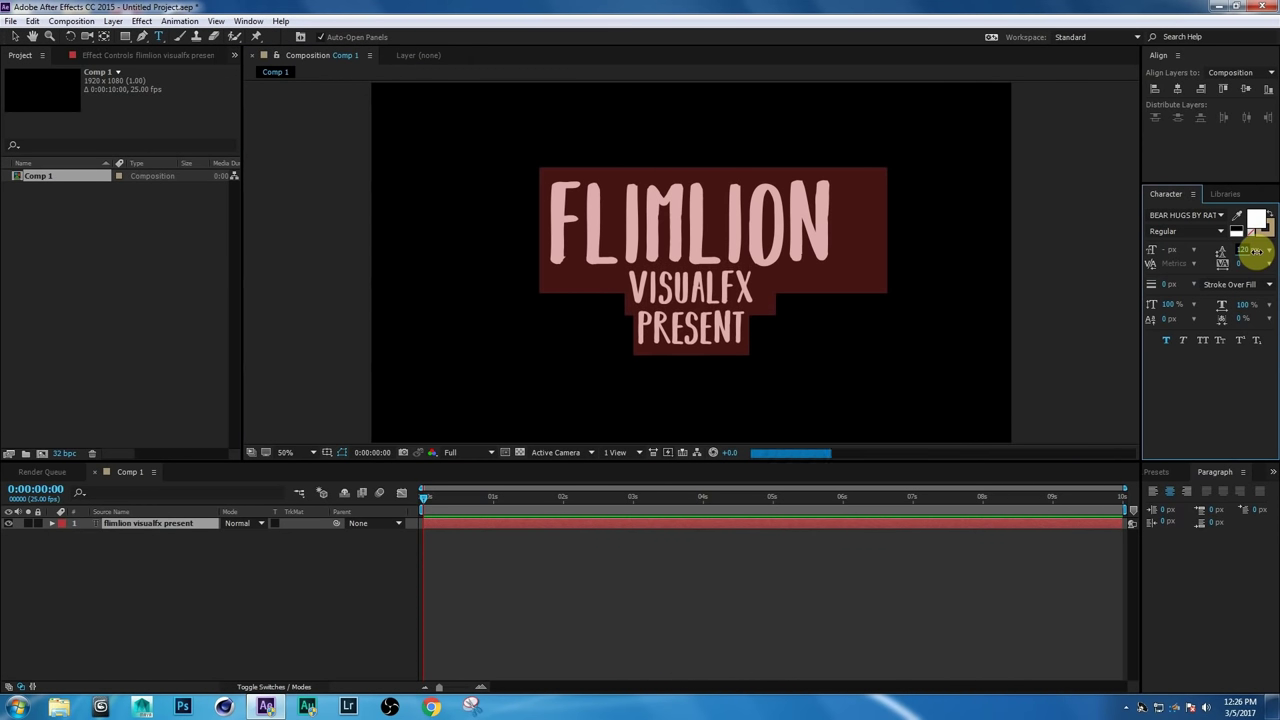
Set VISUALFX tracking to 80 and tighten PRESENT closer to VISUALFX.
drag(756, 285, 622, 287)
click(1245, 263)
text(80)
key(Return)
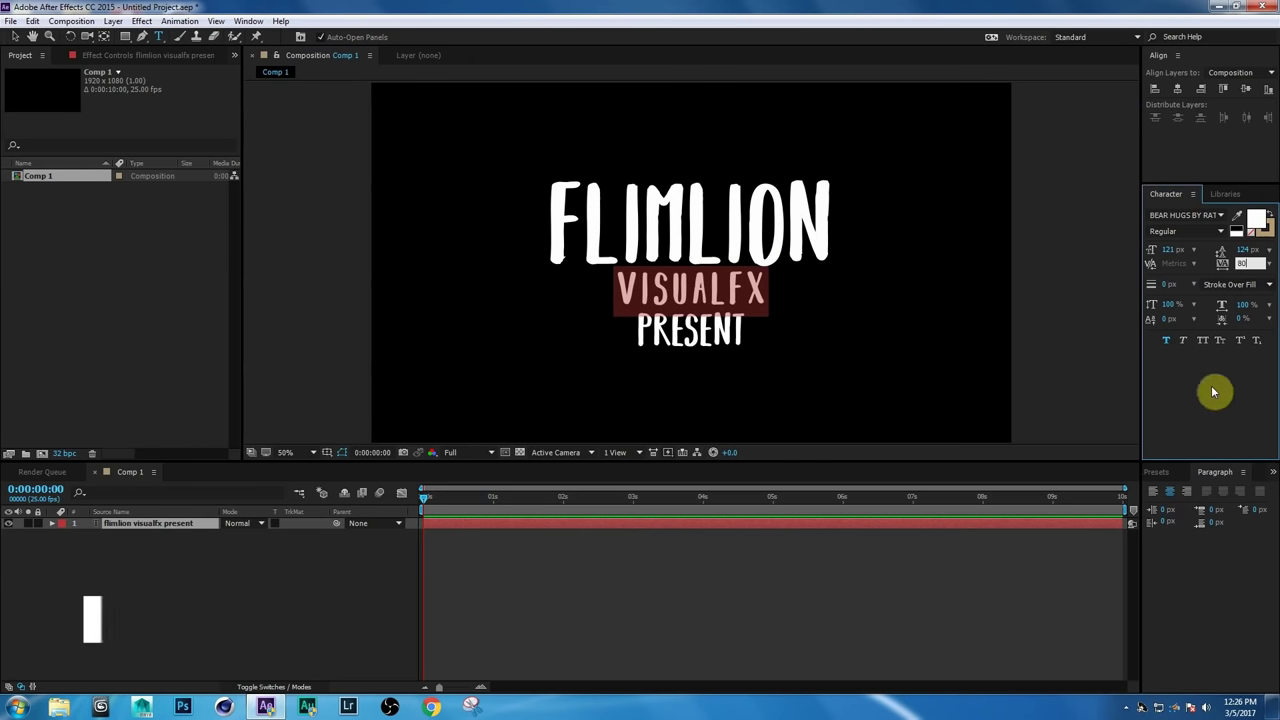
drag(749, 337, 638, 331)
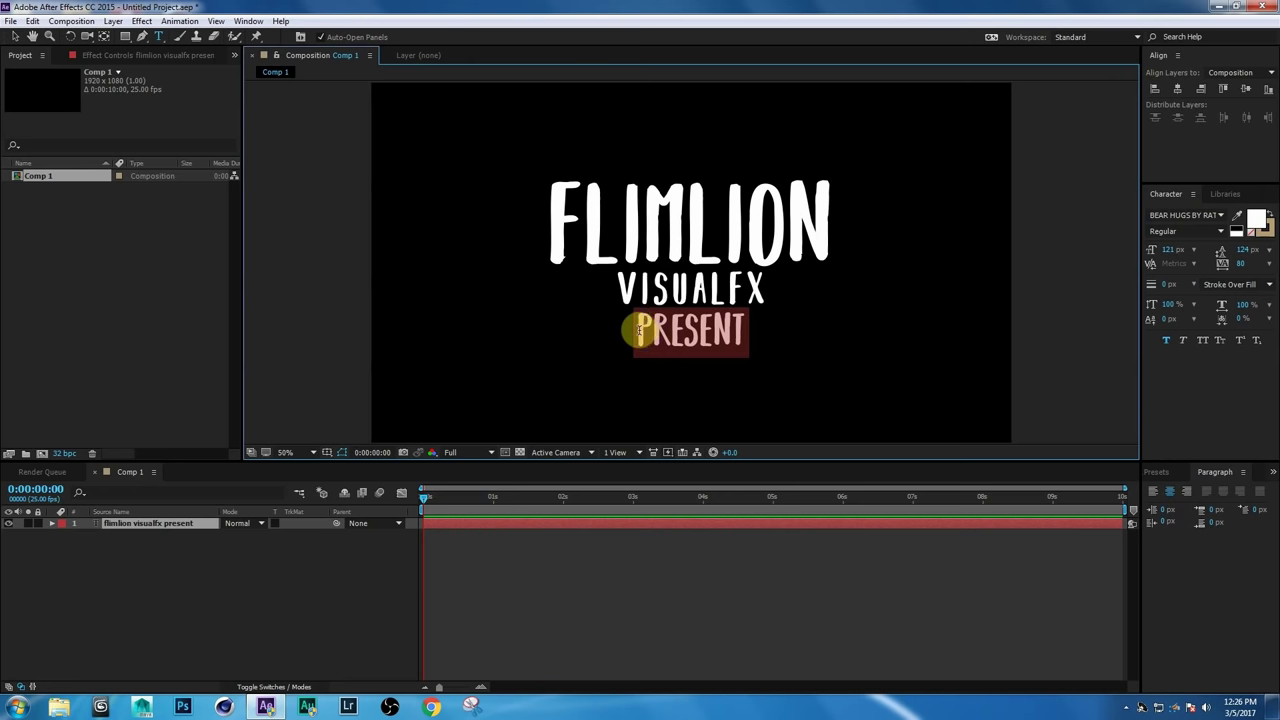
drag(1242, 252, 1131, 251)
drag(1250, 255, 1208, 249)
Centre the title layer horizontally and vertically in the composition.
click(171, 571)
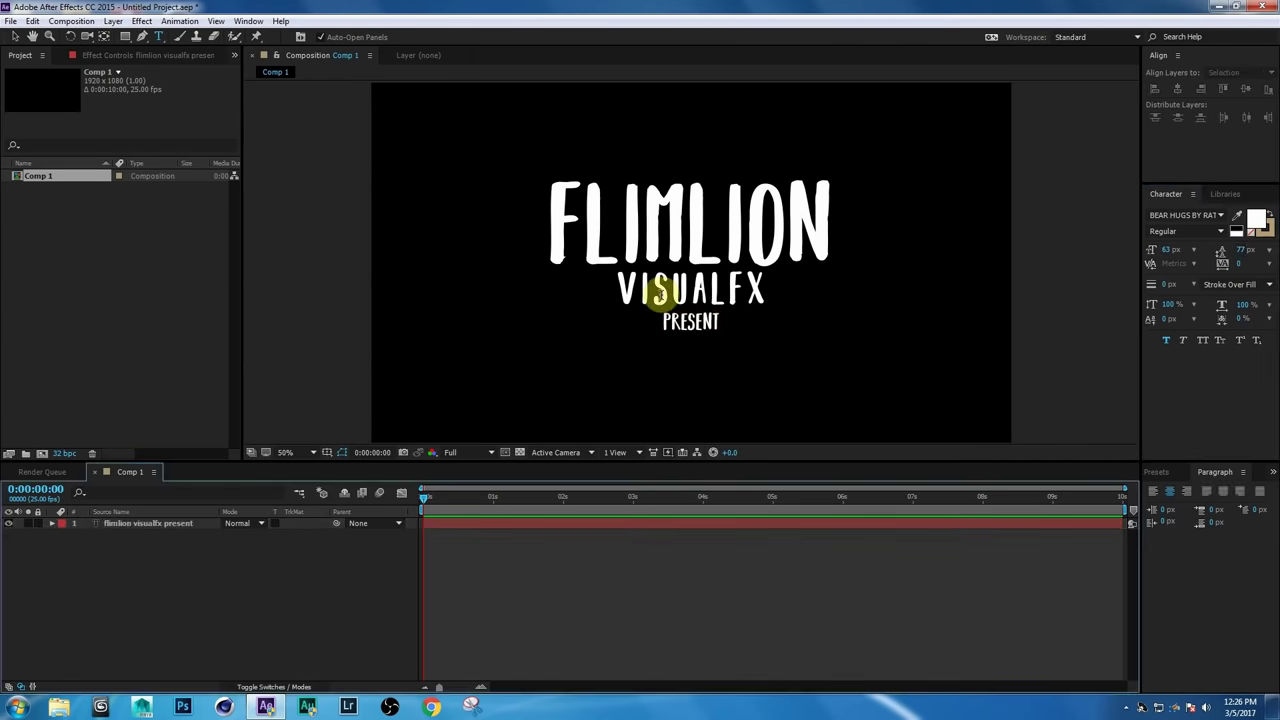
key(v)
click(721, 257)
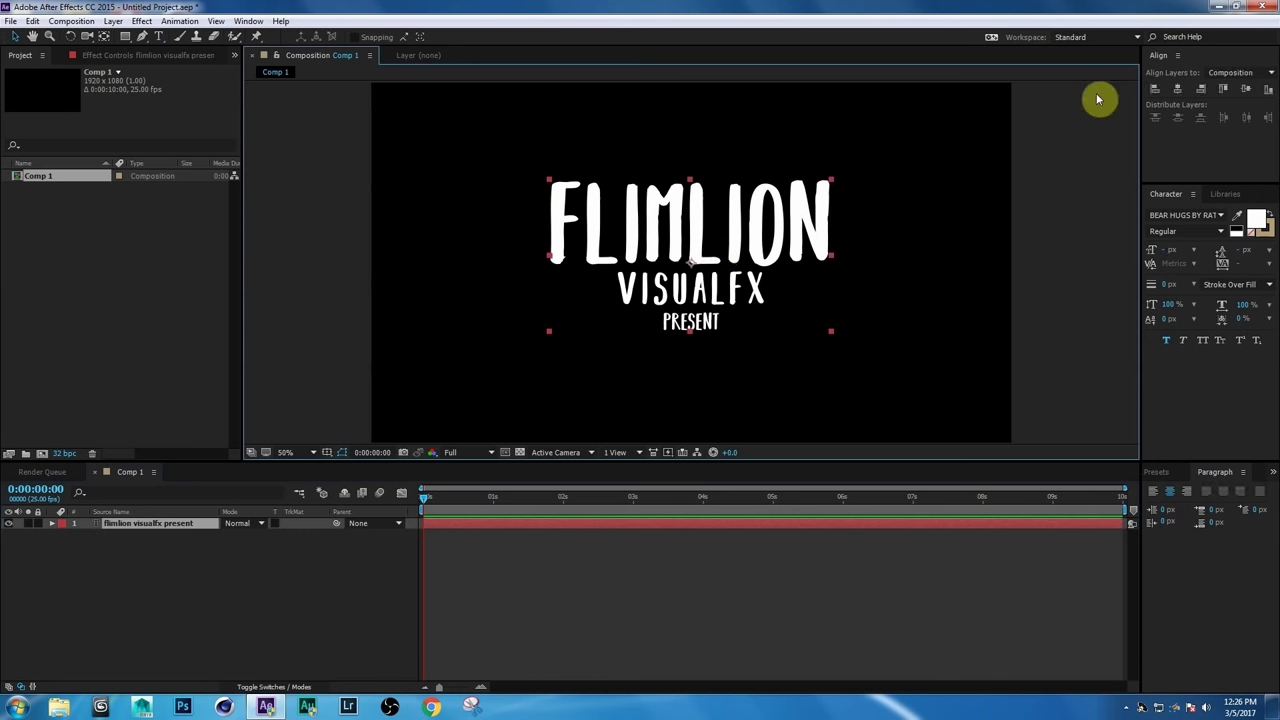
click(1176, 92)
click(1245, 90)
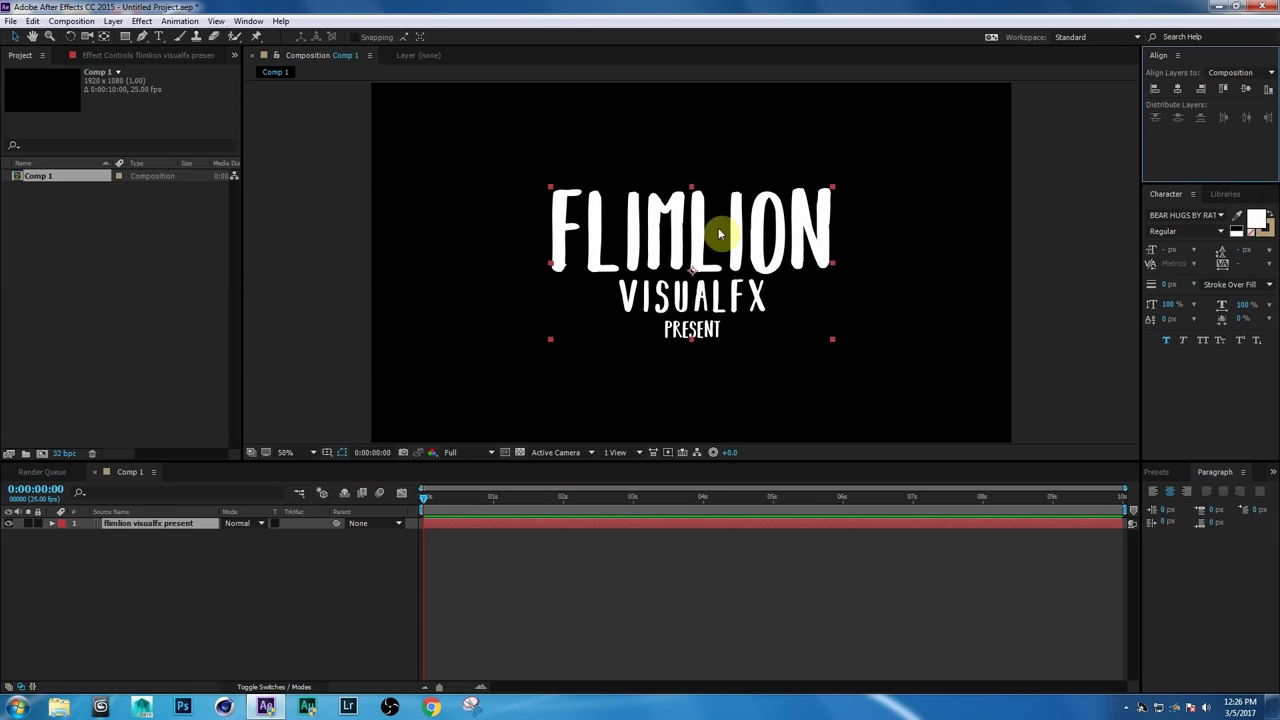
click(386, 289)
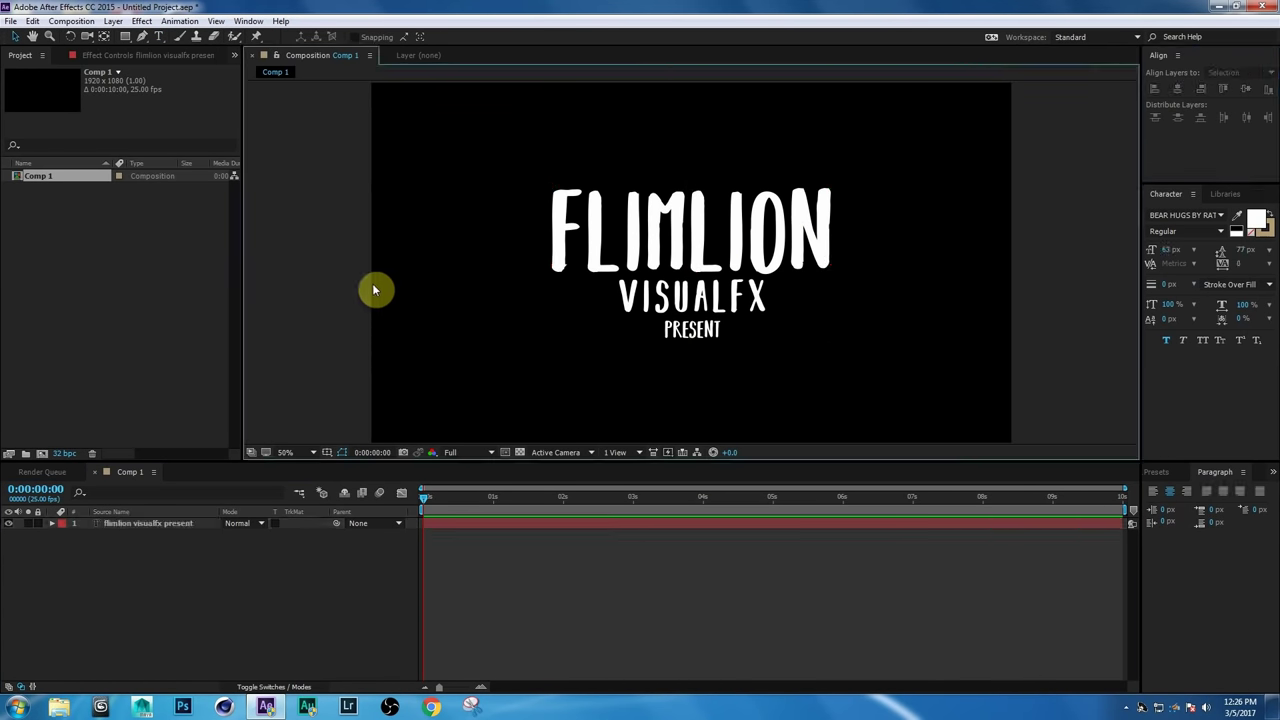
click(55, 291)
Import all four Project_file assets and place the wall texture at the top of Comp 1.
right_click(55, 291)
mouse_move(89, 358)
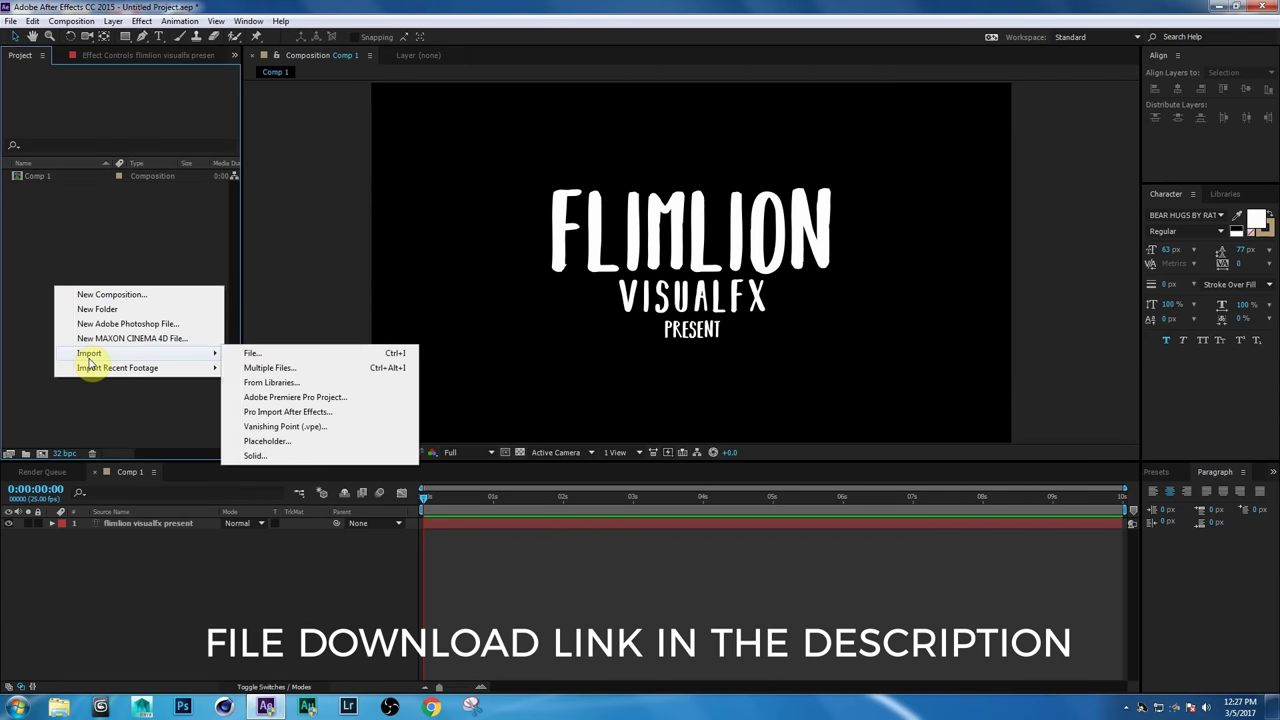
click(252, 355)
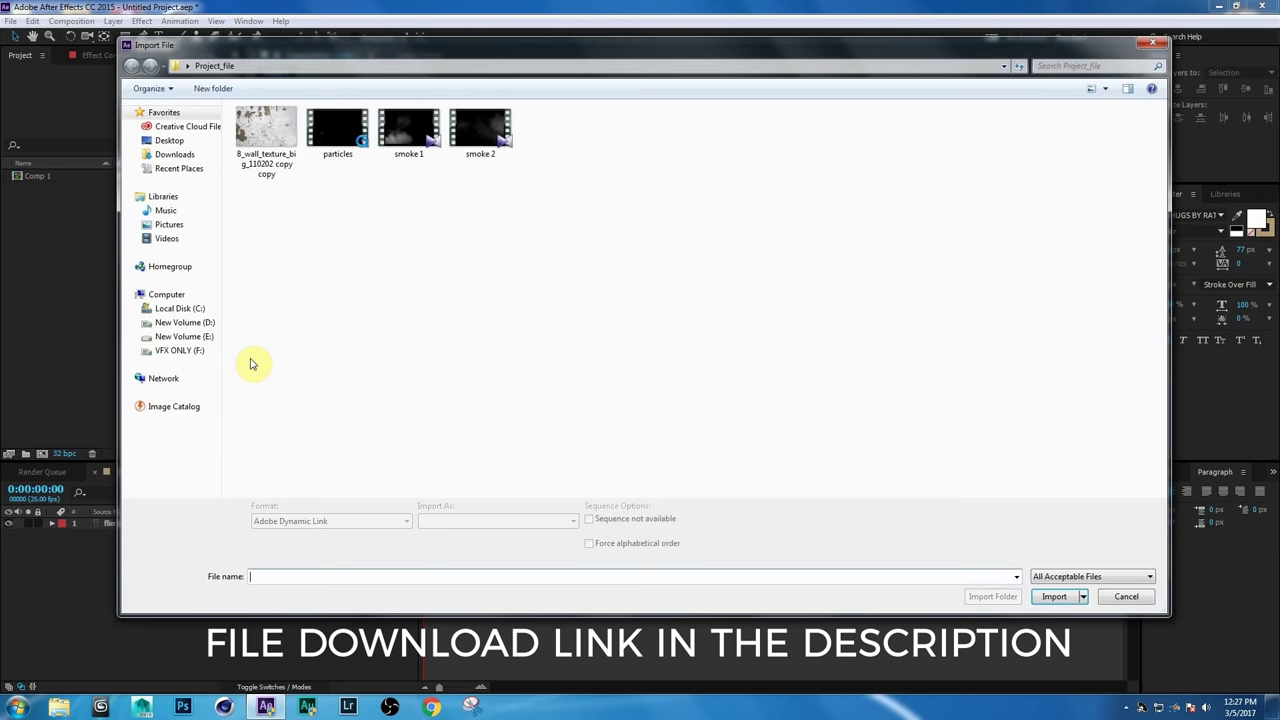
click(172, 141)
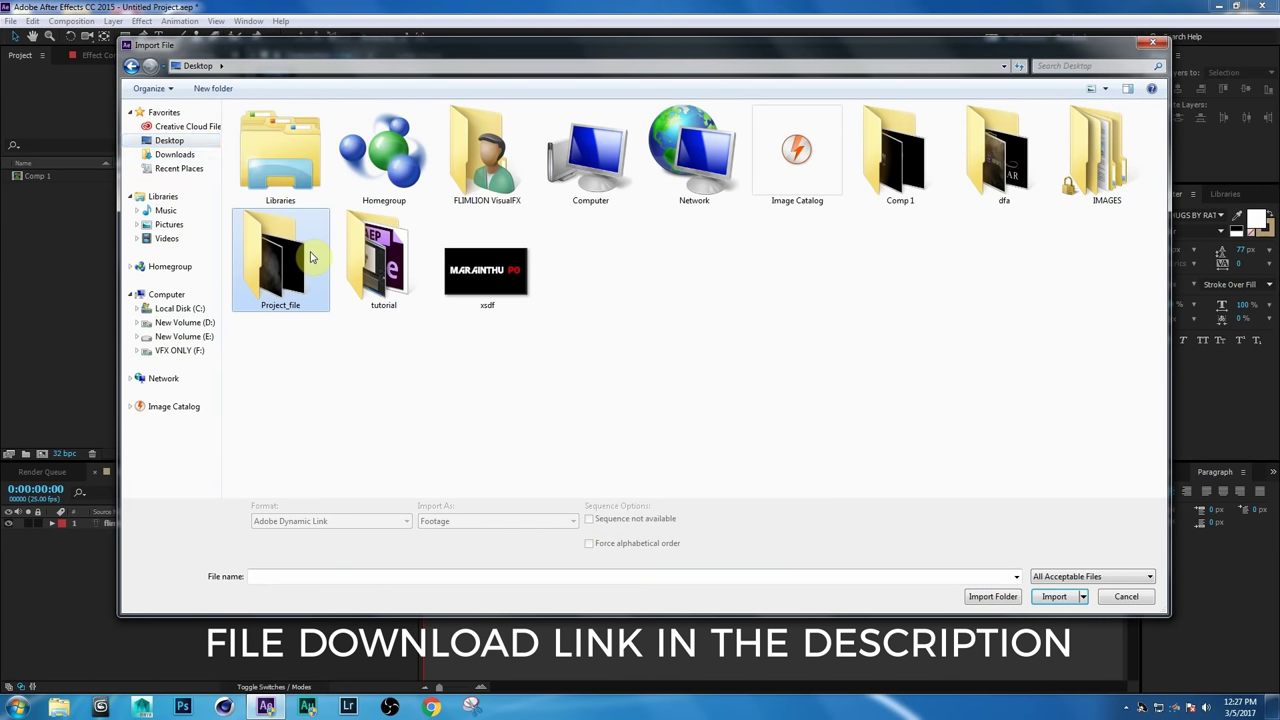
double_click(310, 258)
drag(574, 251, 240, 140)
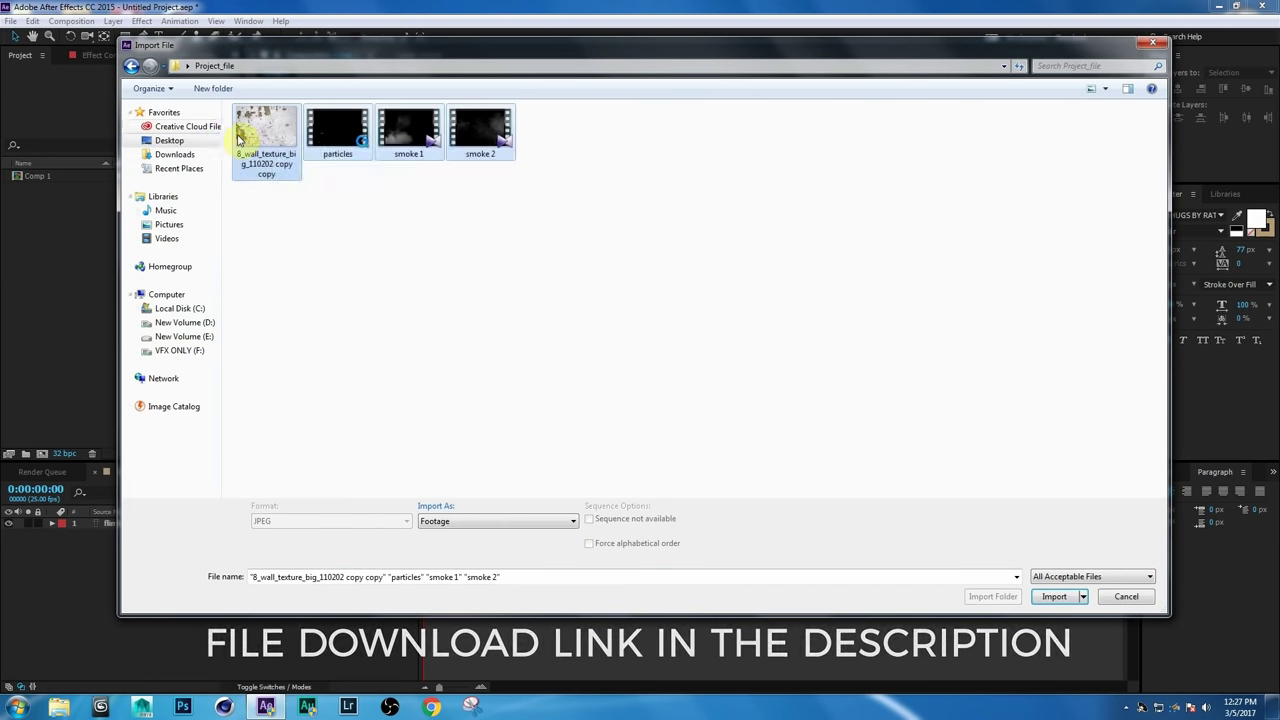
click(1054, 597)
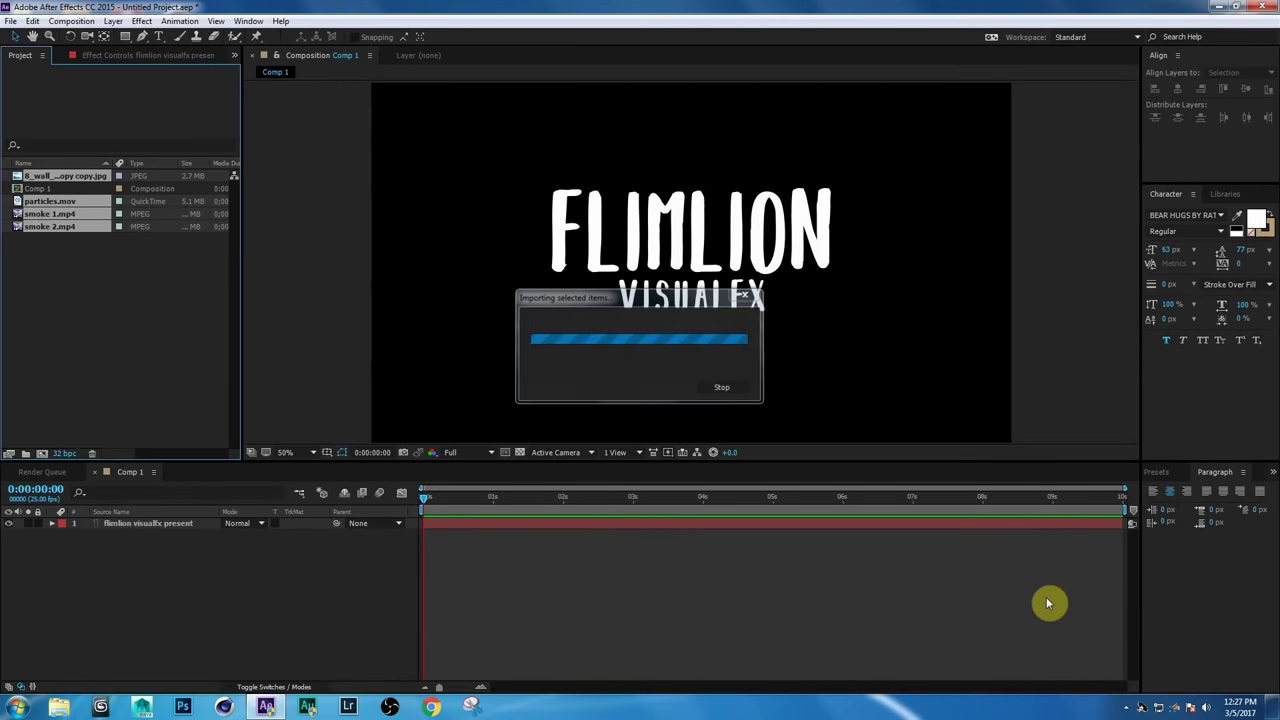
drag(50, 178, 134, 527)
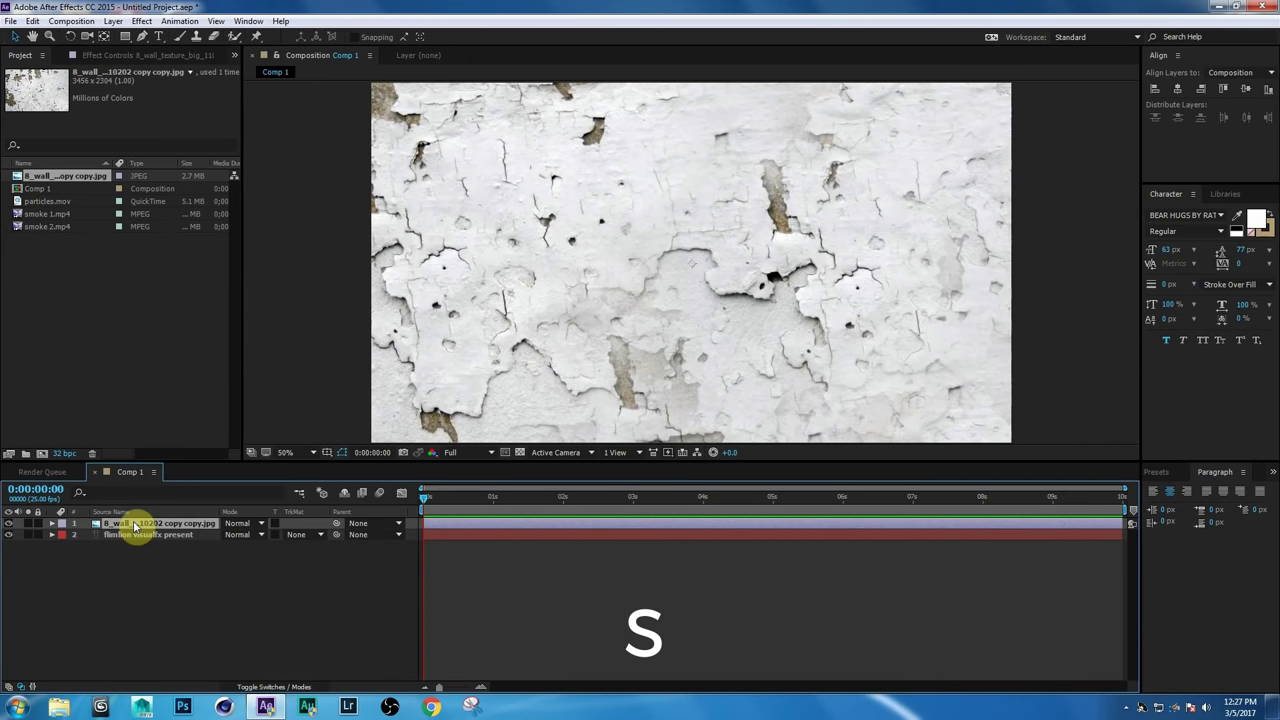
Scale the wall texture down to 65%.
key(s)
click(241, 534)
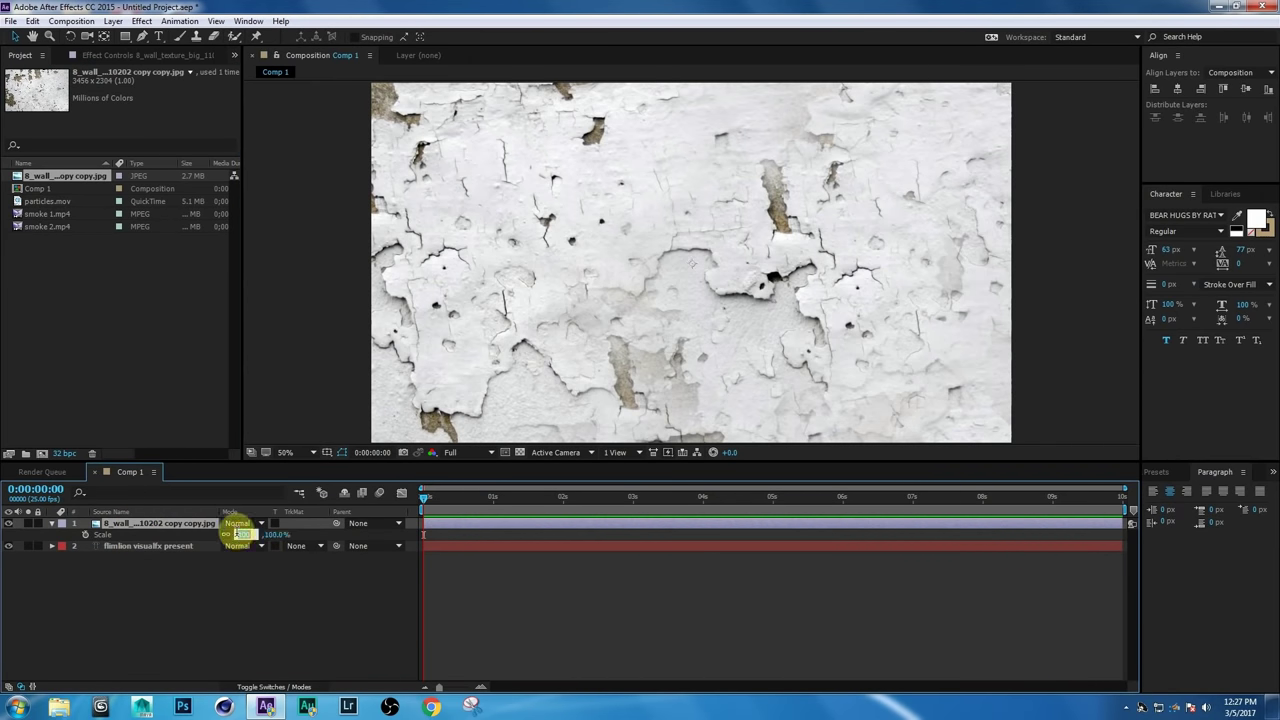
click(249, 562)
drag(245, 534, 219, 535)
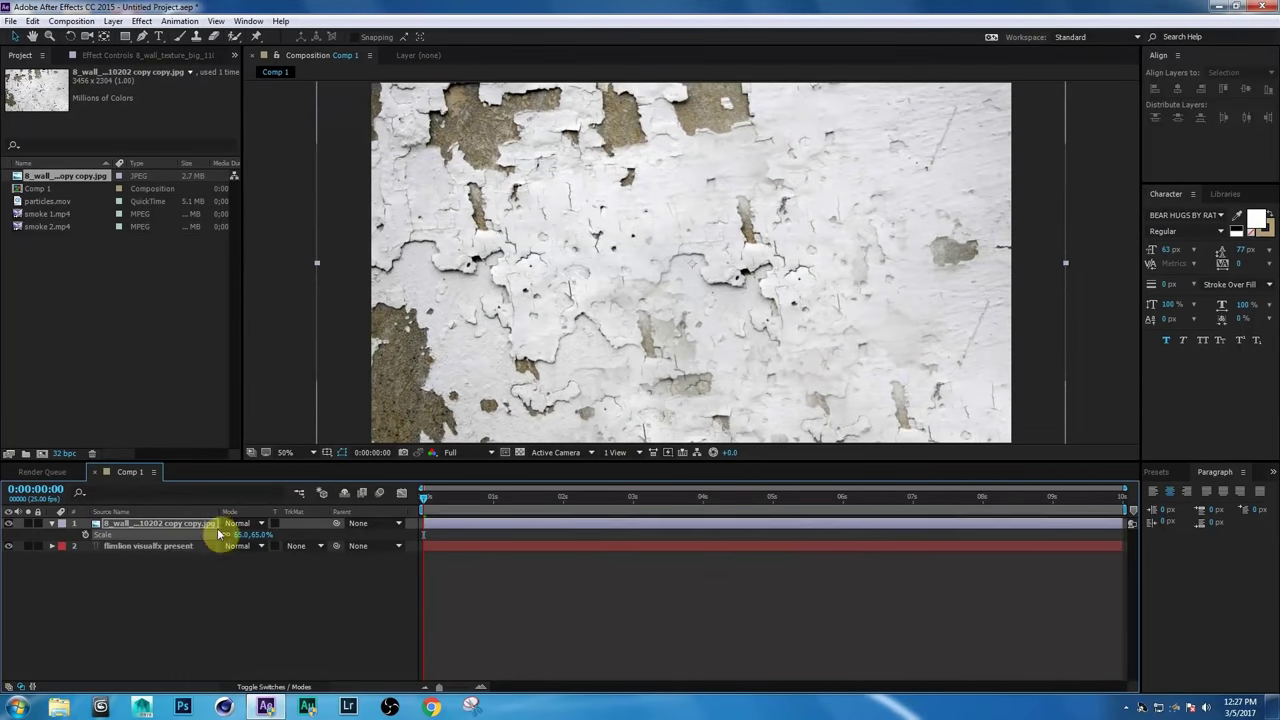
click(55, 530)
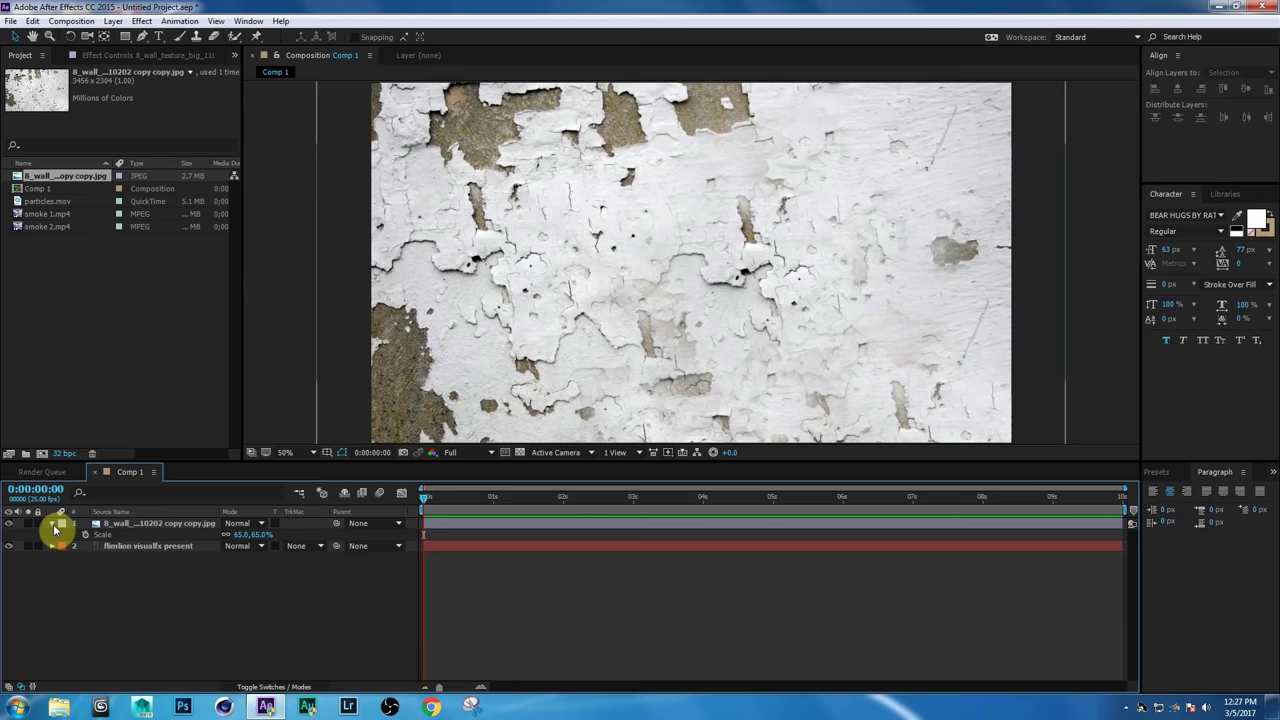
click(54, 525)
click(128, 524)
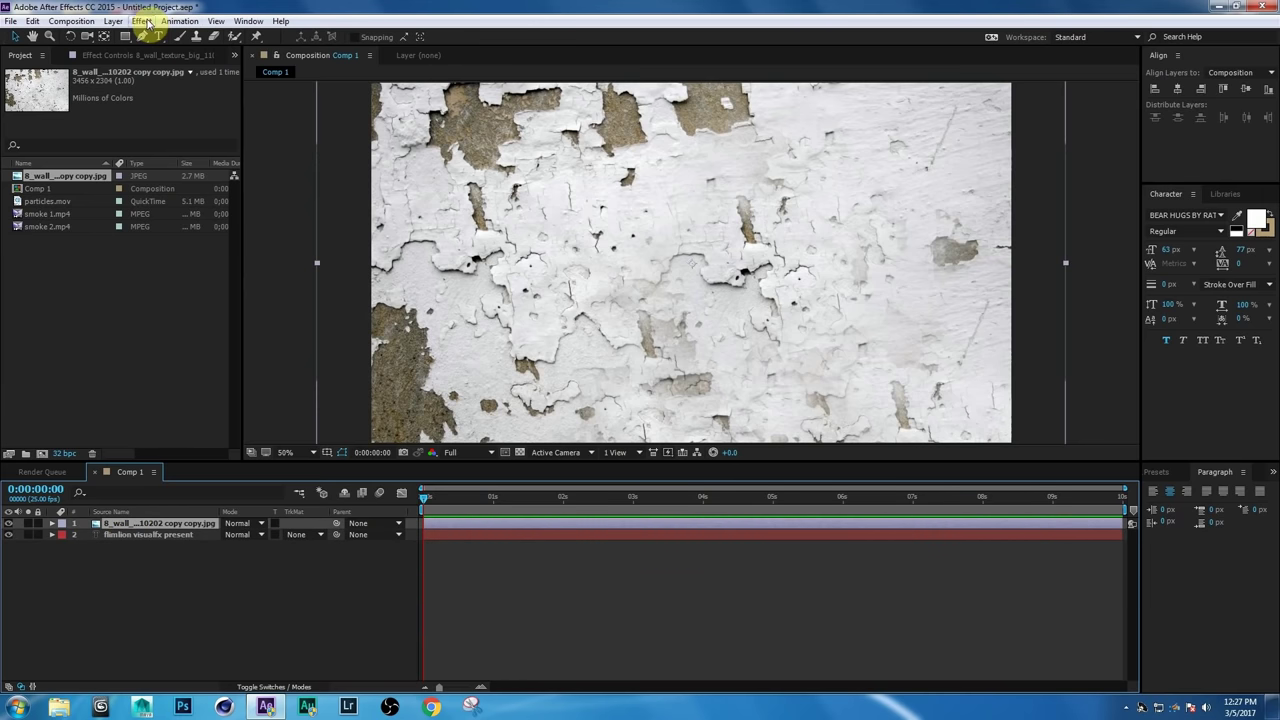
Apply Color Correction > Tint to make the wall texture greyscale.
click(144, 21)
mouse_move(178, 160)
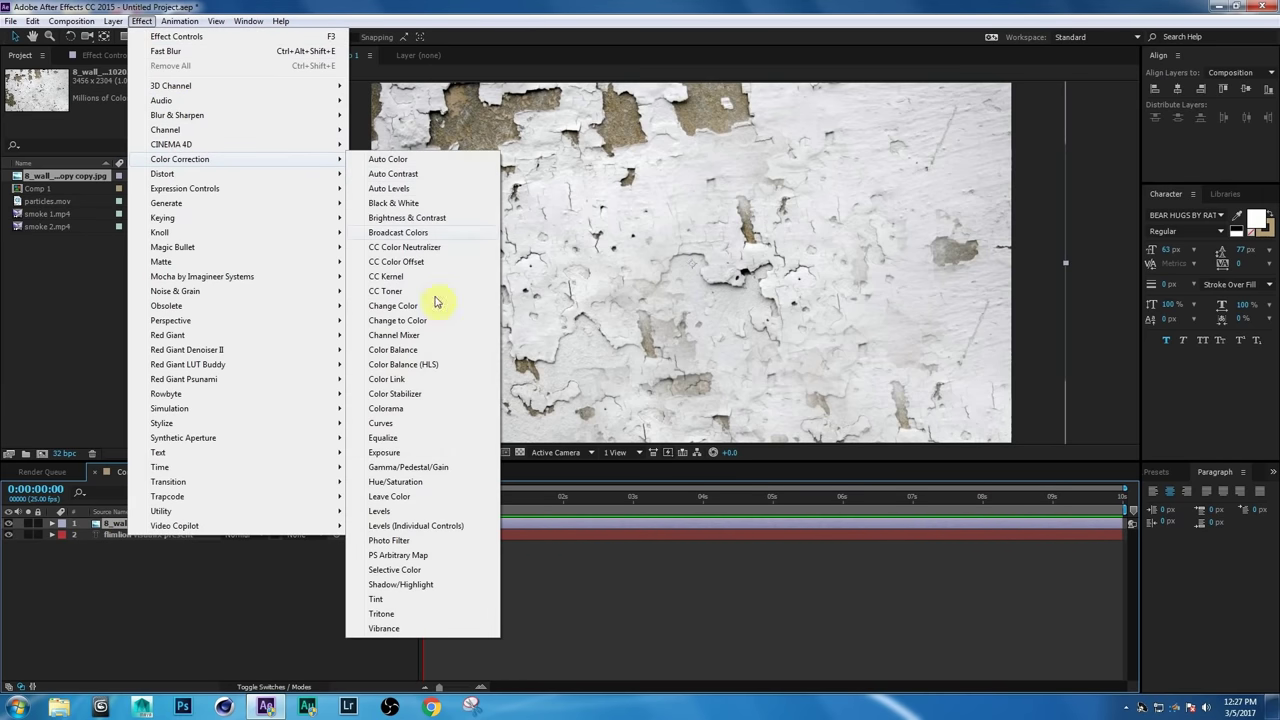
click(376, 599)
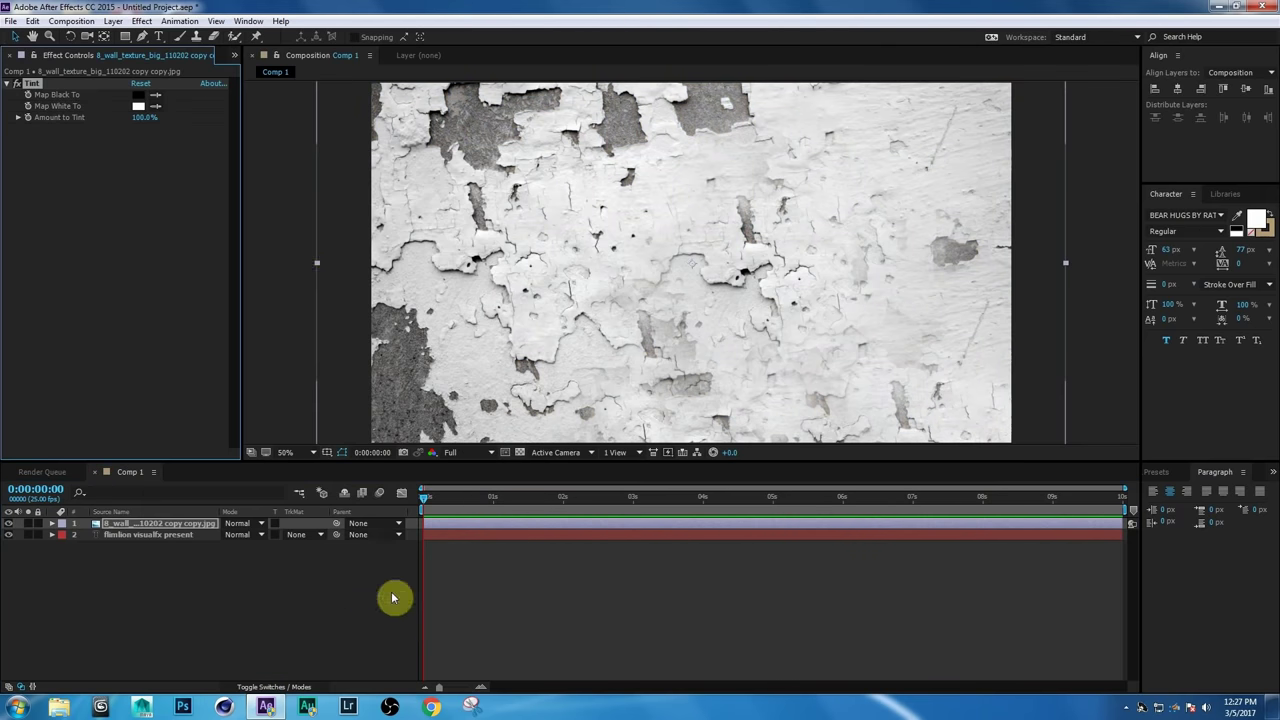
Add Curves to the texture, dragging the black point right and bending the curve.
click(140, 21)
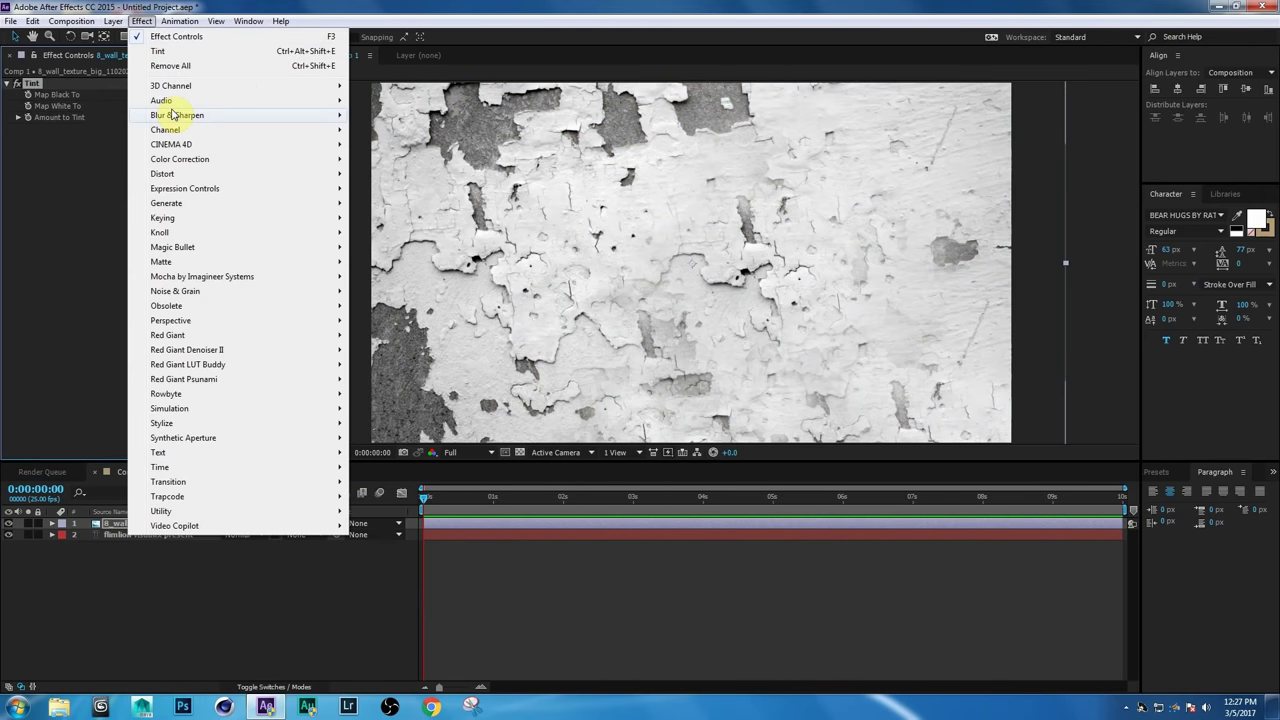
mouse_move(187, 160)
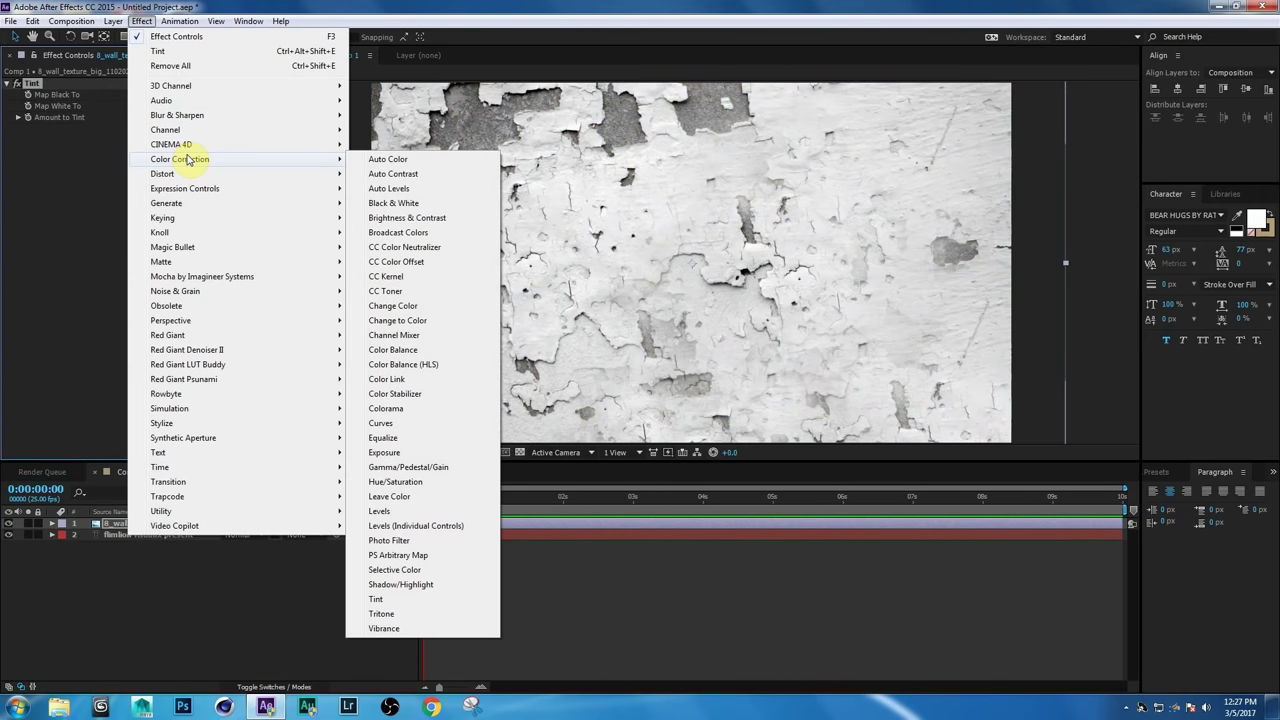
click(385, 423)
drag(35, 340, 126, 357)
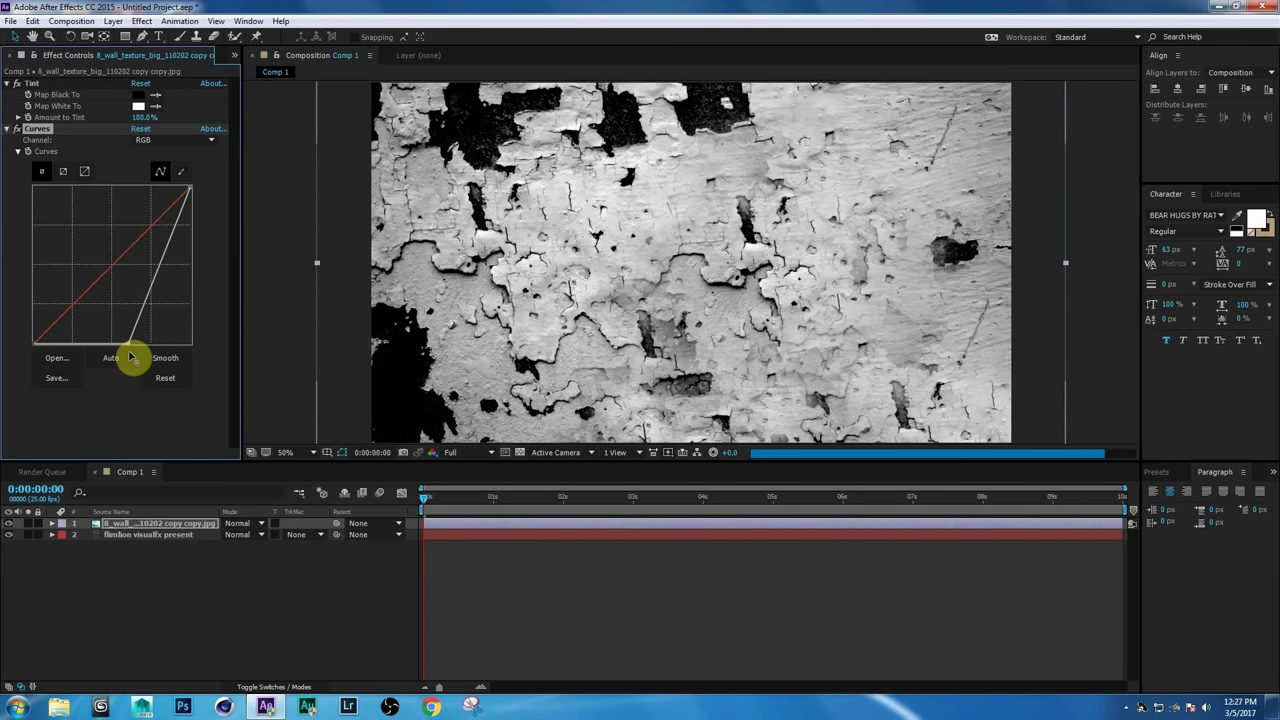
drag(166, 257, 152, 248)
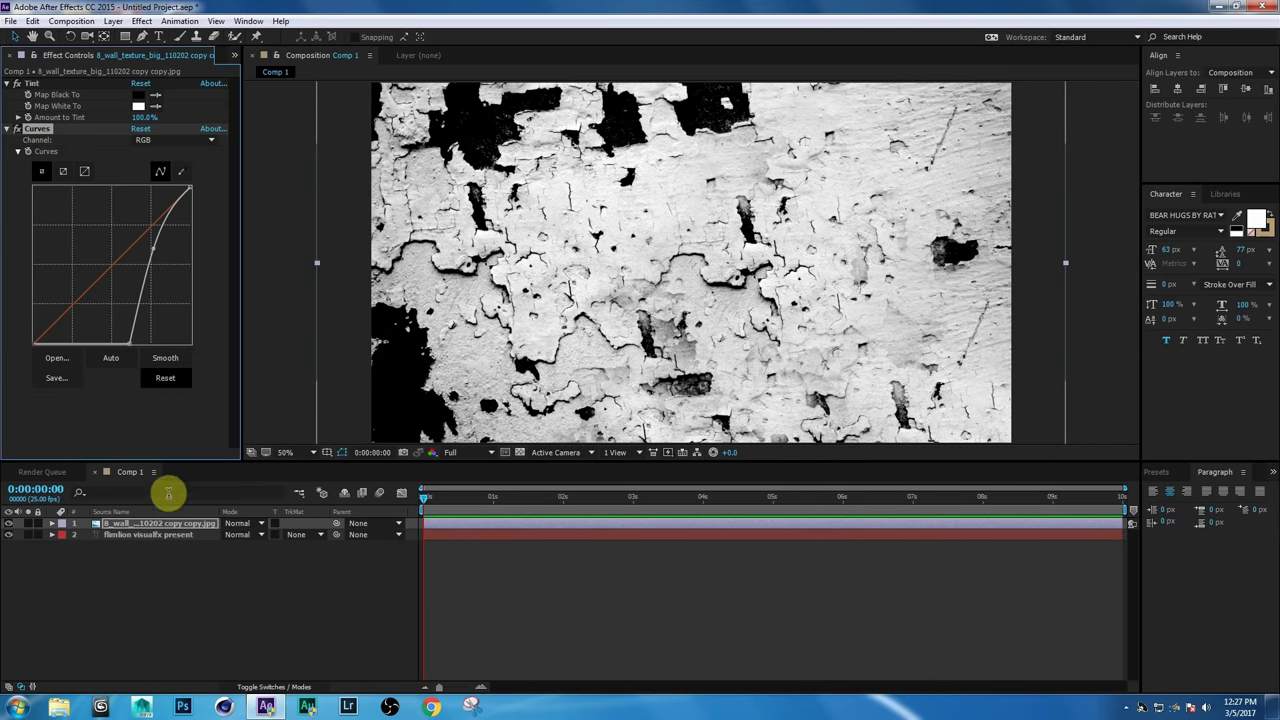
click(169, 571)
click(170, 536)
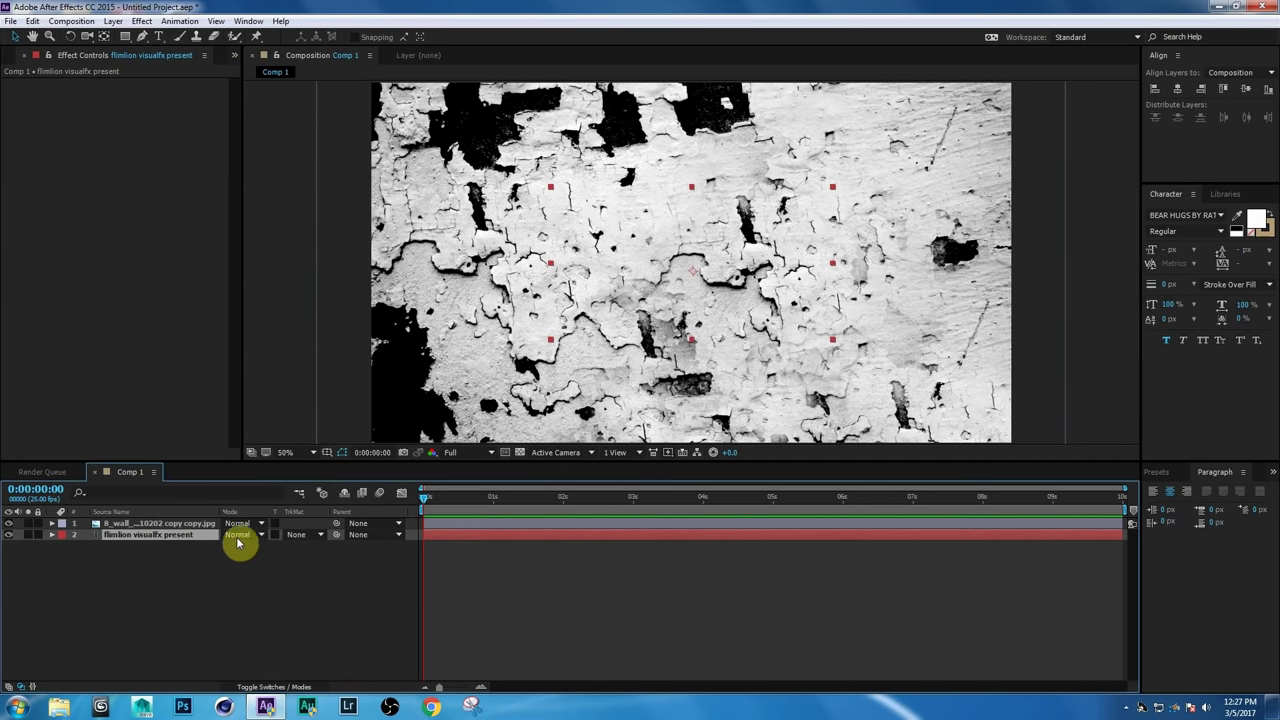
Set the title layer's track matte to Luma Matte from the wall texture.
click(316, 536)
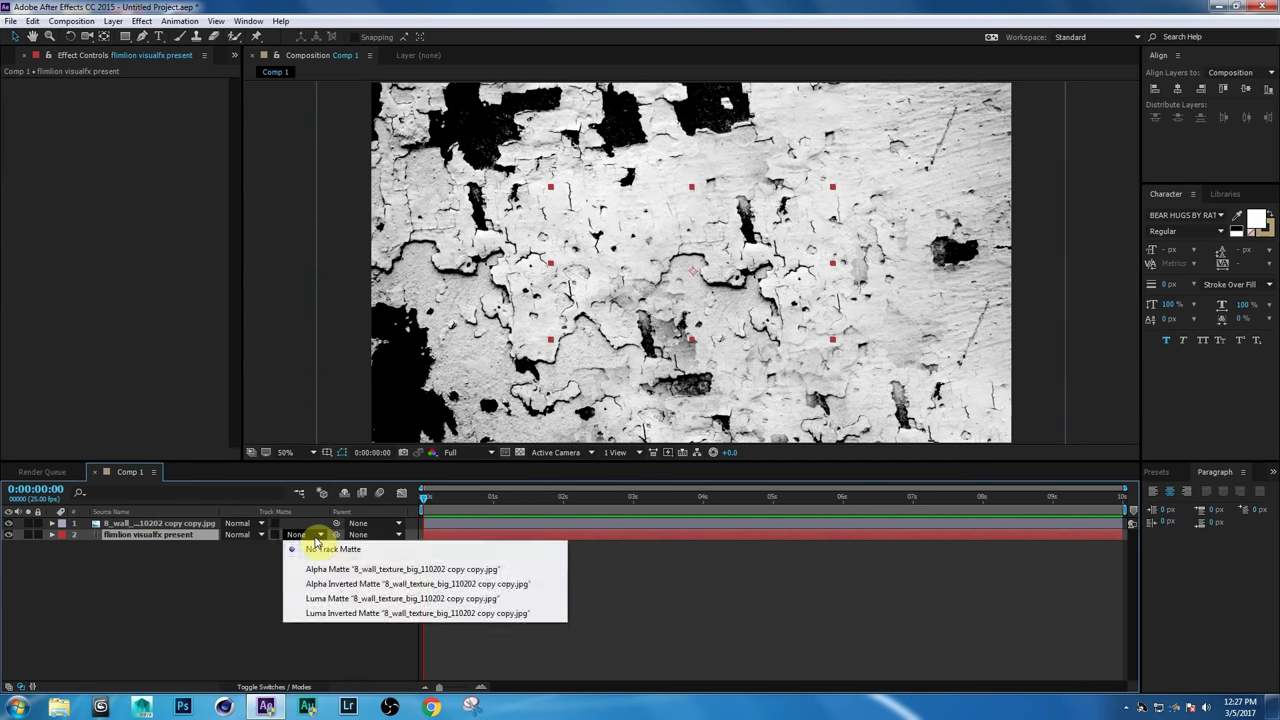
click(319, 598)
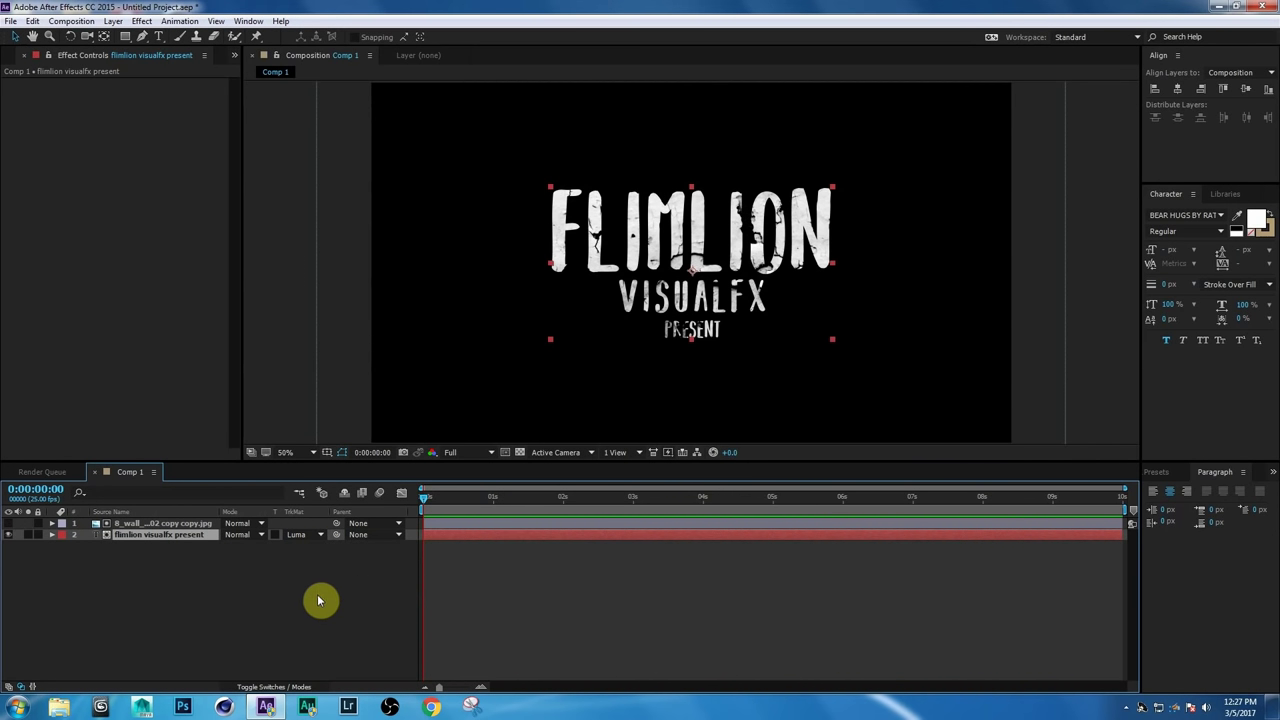
click(152, 567)
Pre-compose the texture and title layers, moving all attributes, into a comp named 'text'.
drag(148, 566, 151, 527)
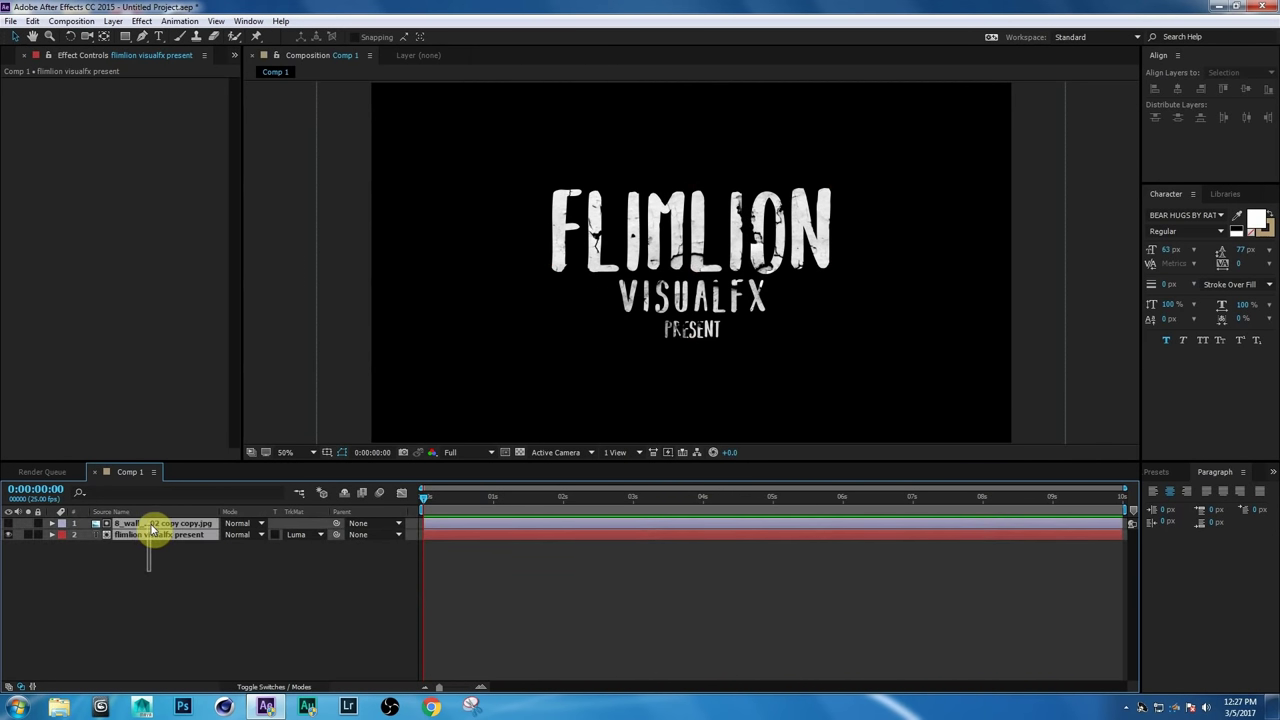
right_click(152, 525)
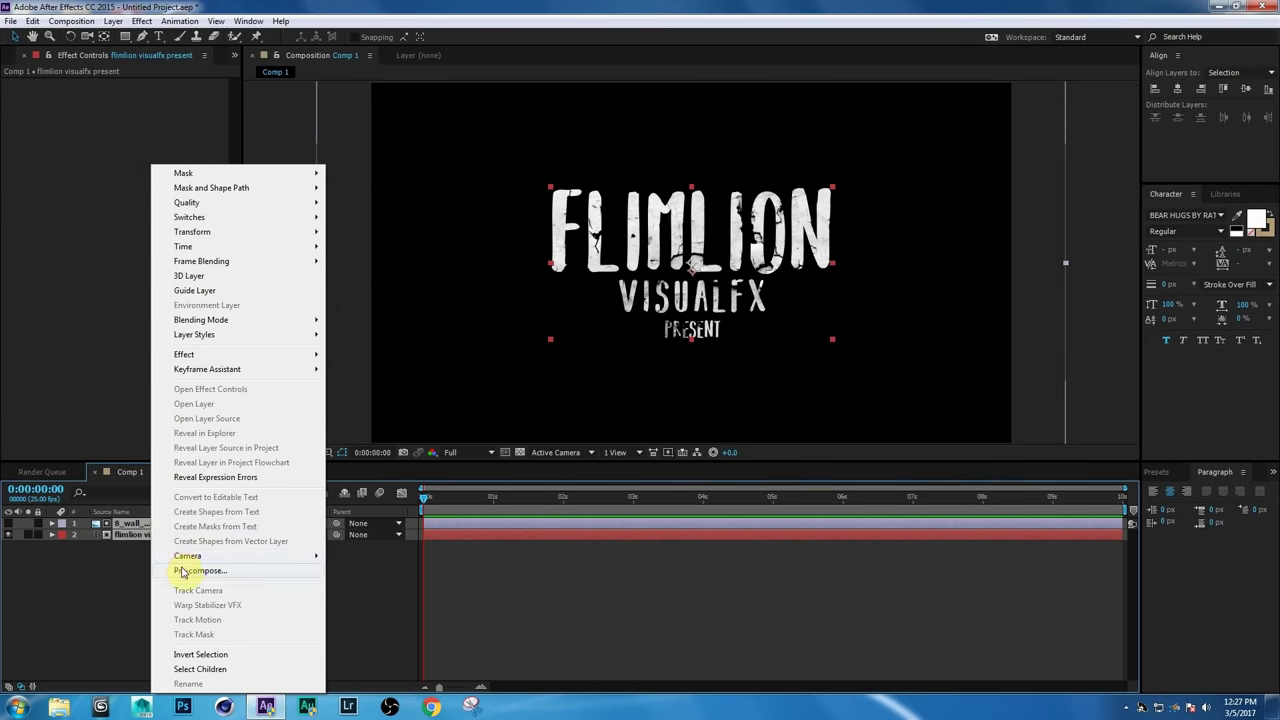
click(216, 575)
click(408, 373)
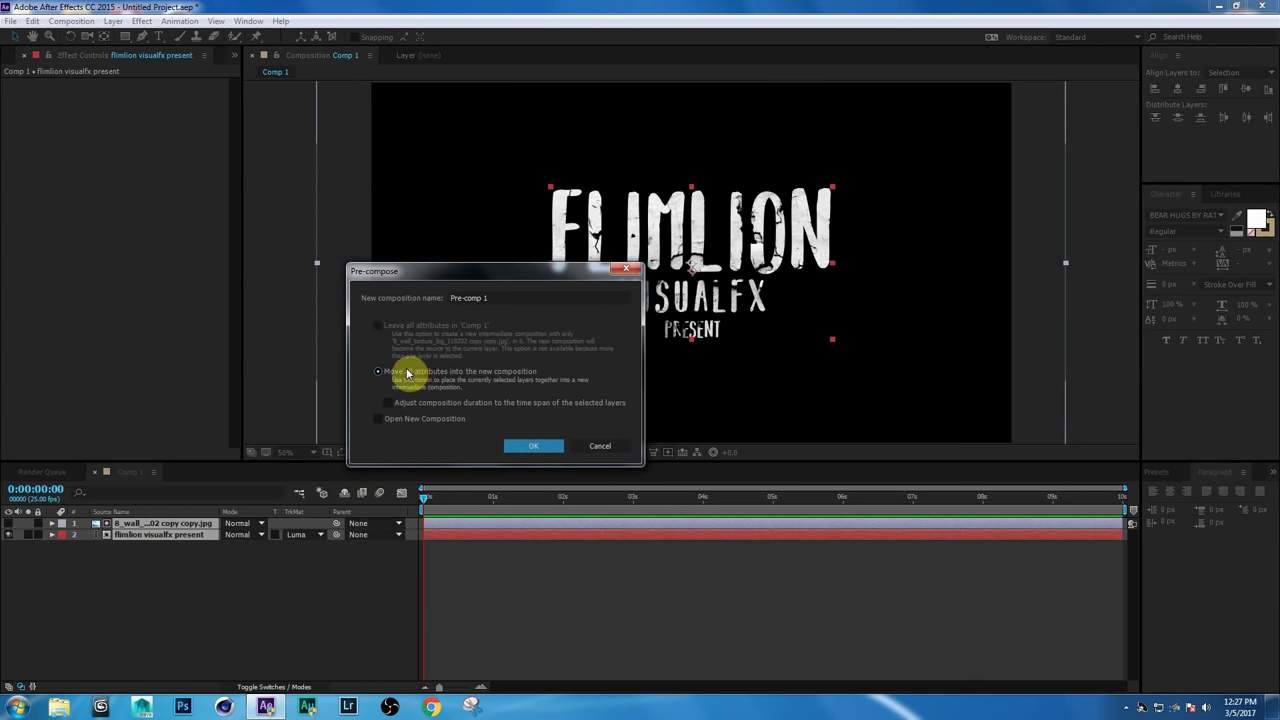
click(504, 296)
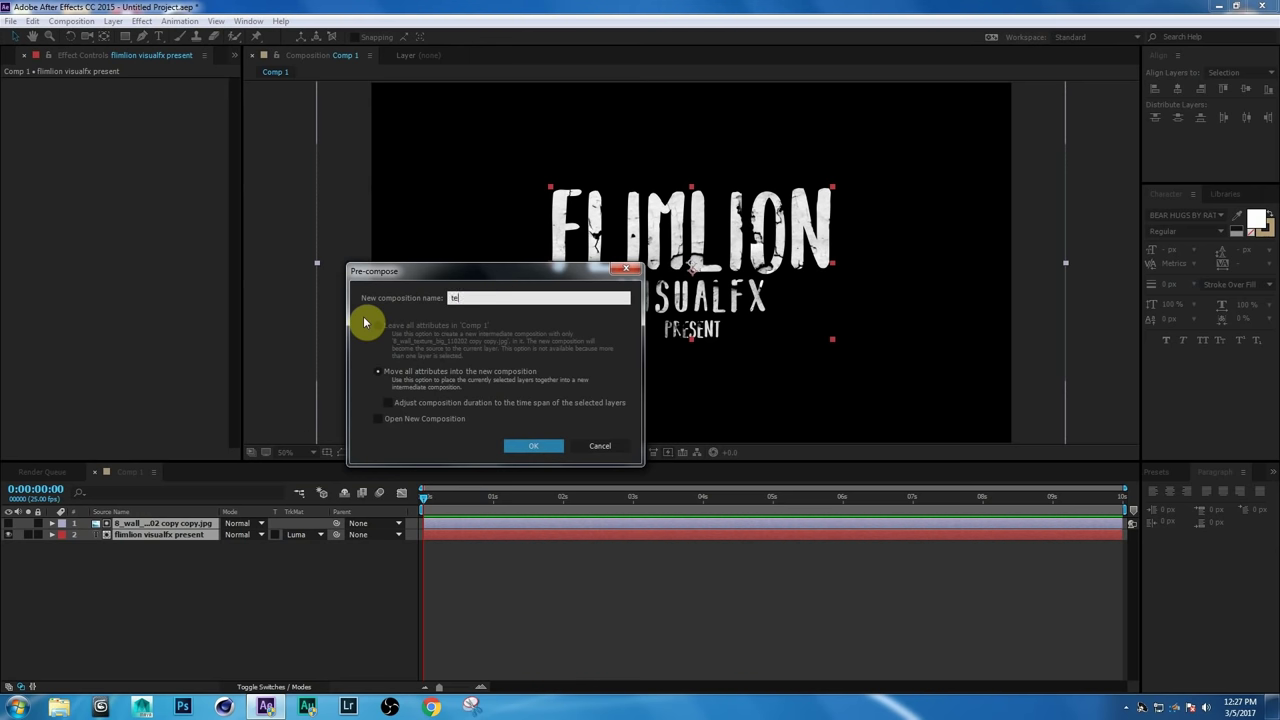
click(533, 445)
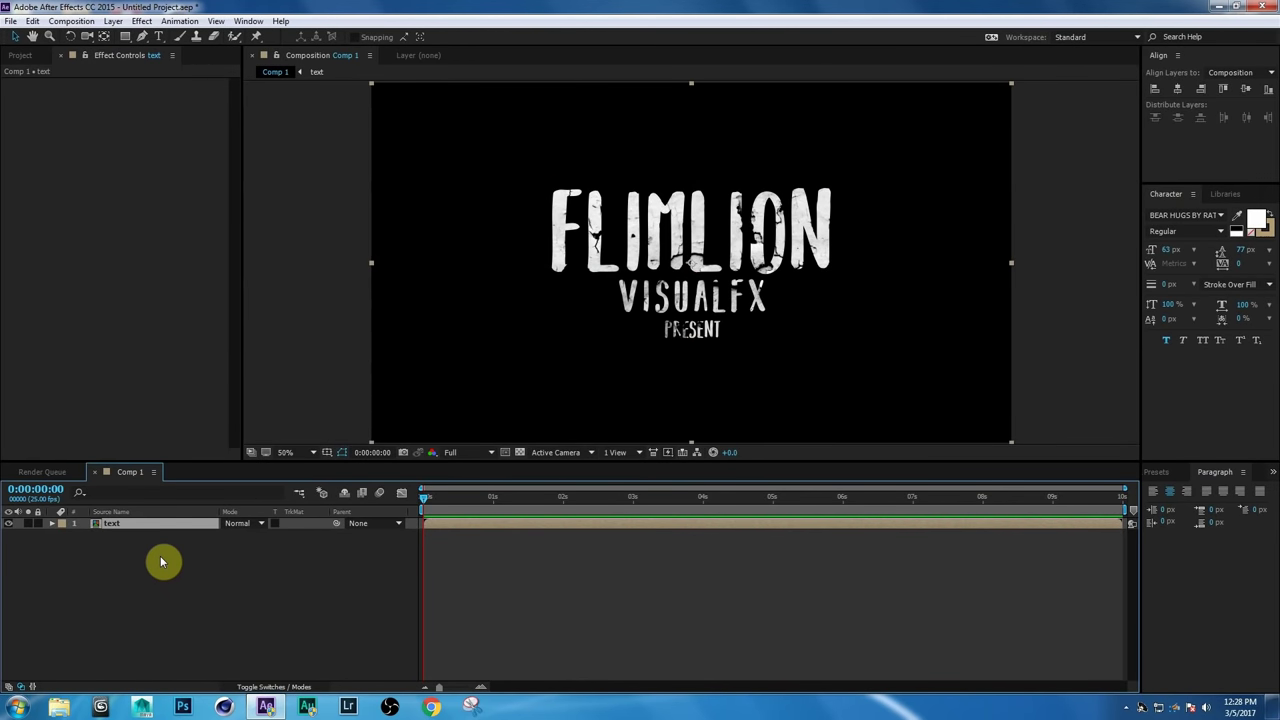
Scale the text precomp down to 72%.
key(s)
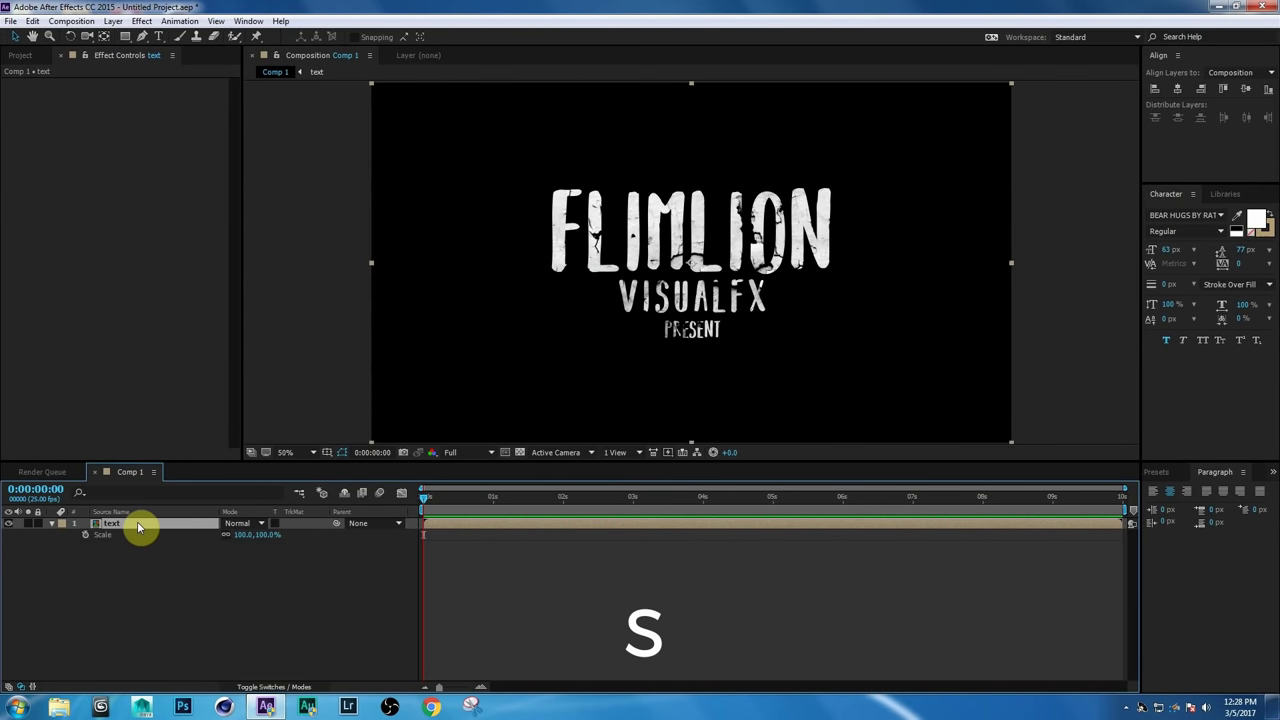
drag(243, 537, 224, 535)
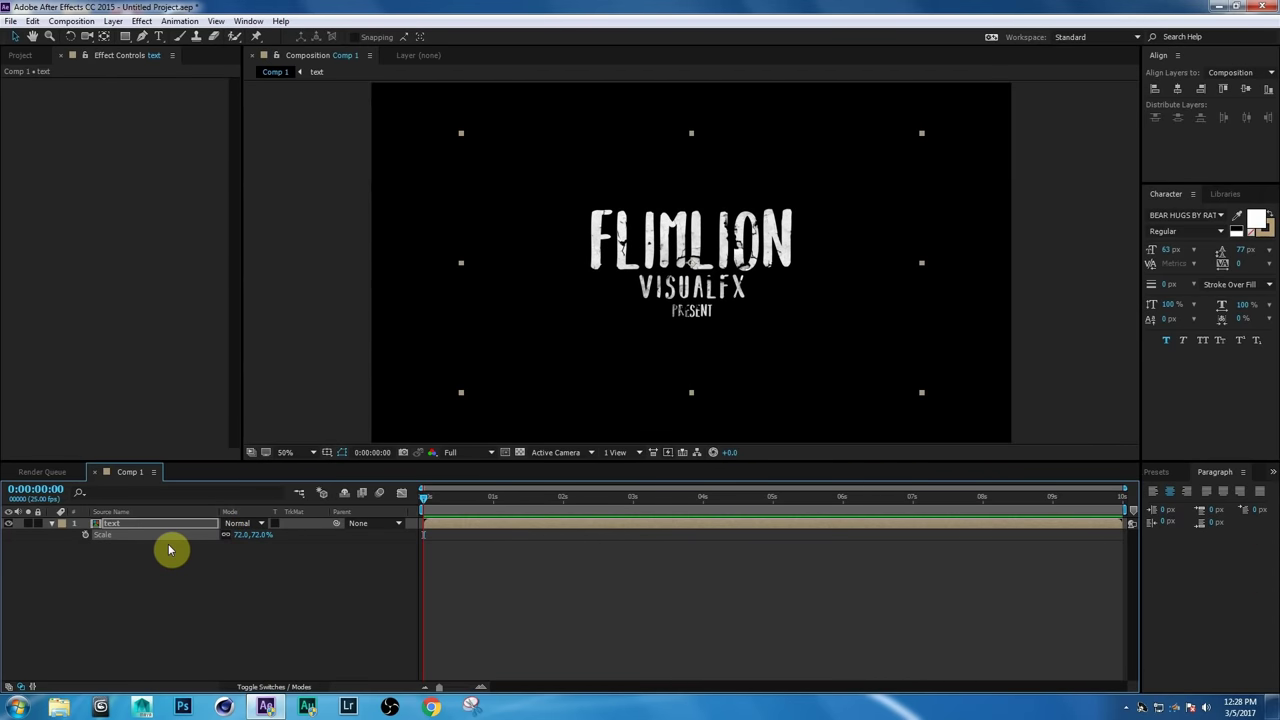
click(63, 543)
click(56, 524)
click(110, 524)
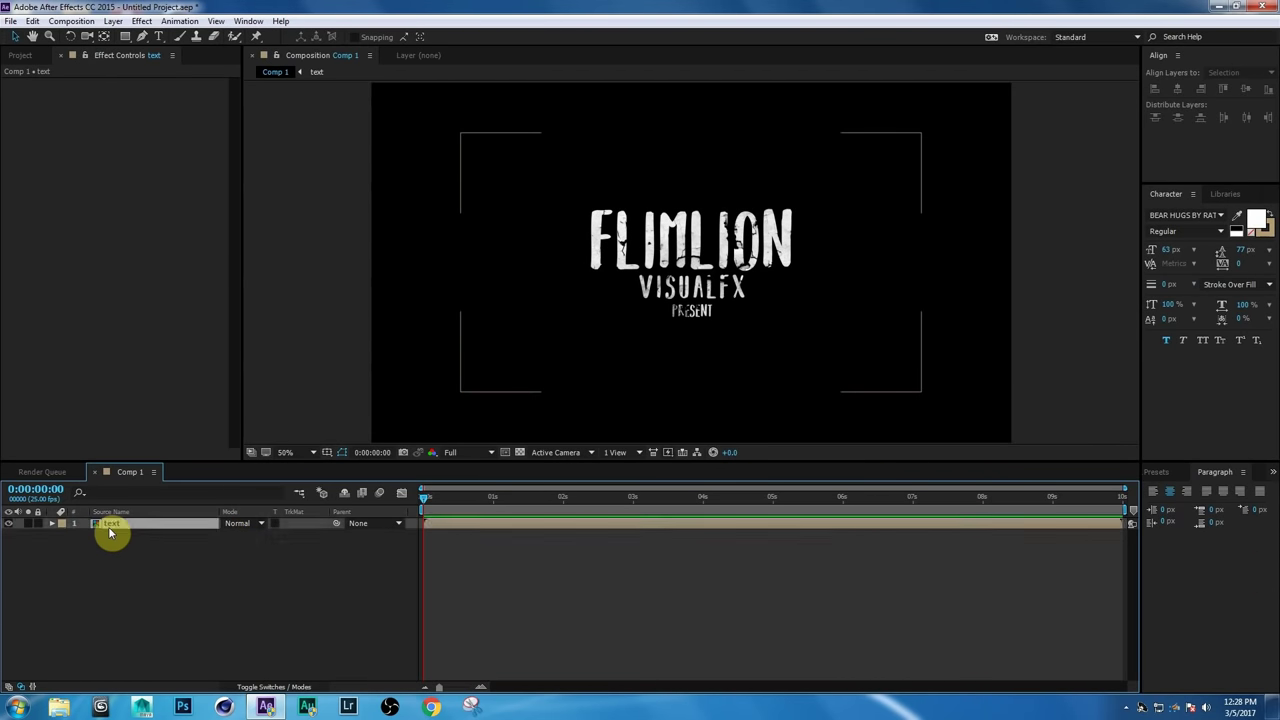
Add smoke 1.mp4 above the text layer with Screen blend mode.
click(26, 56)
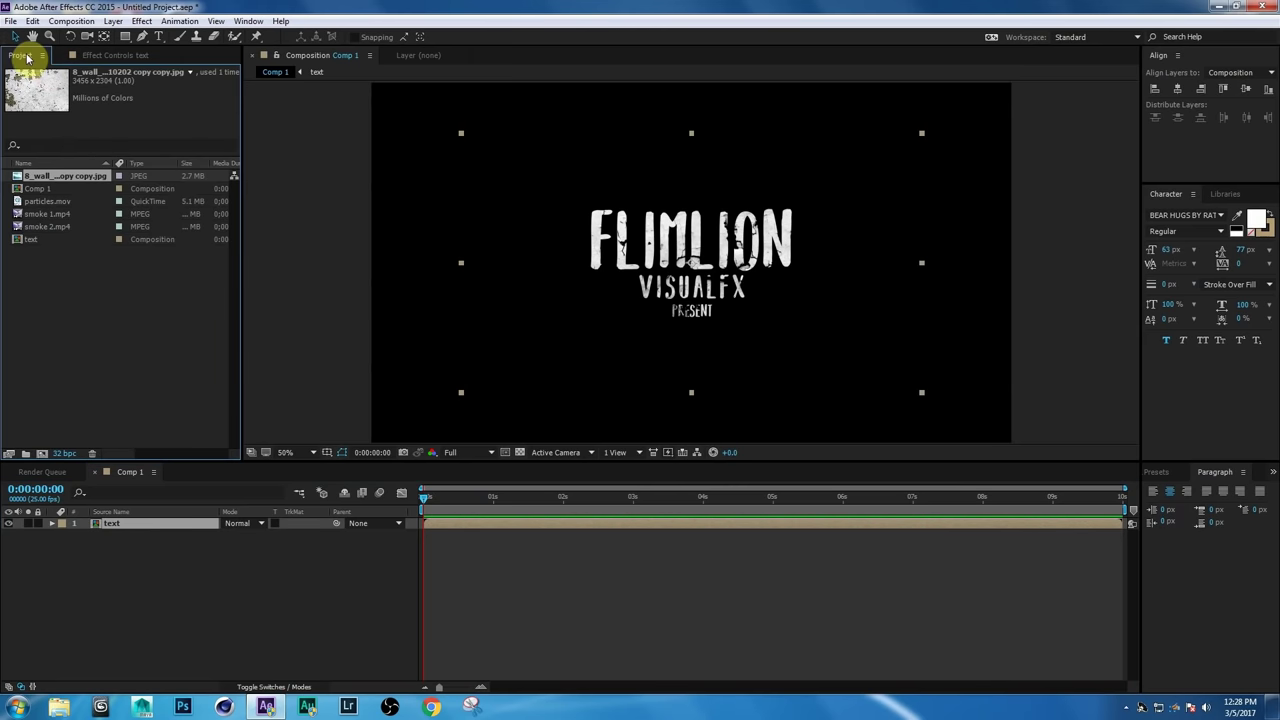
click(55, 214)
drag(60, 214, 114, 523)
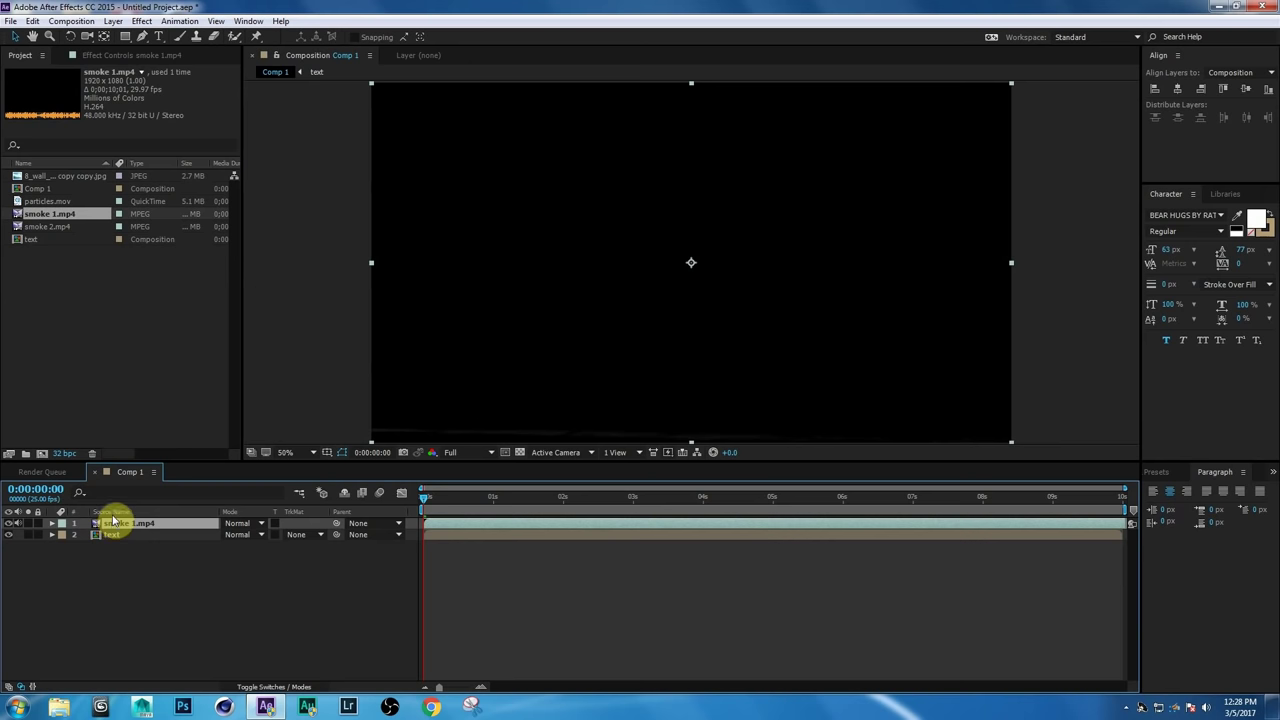
click(255, 524)
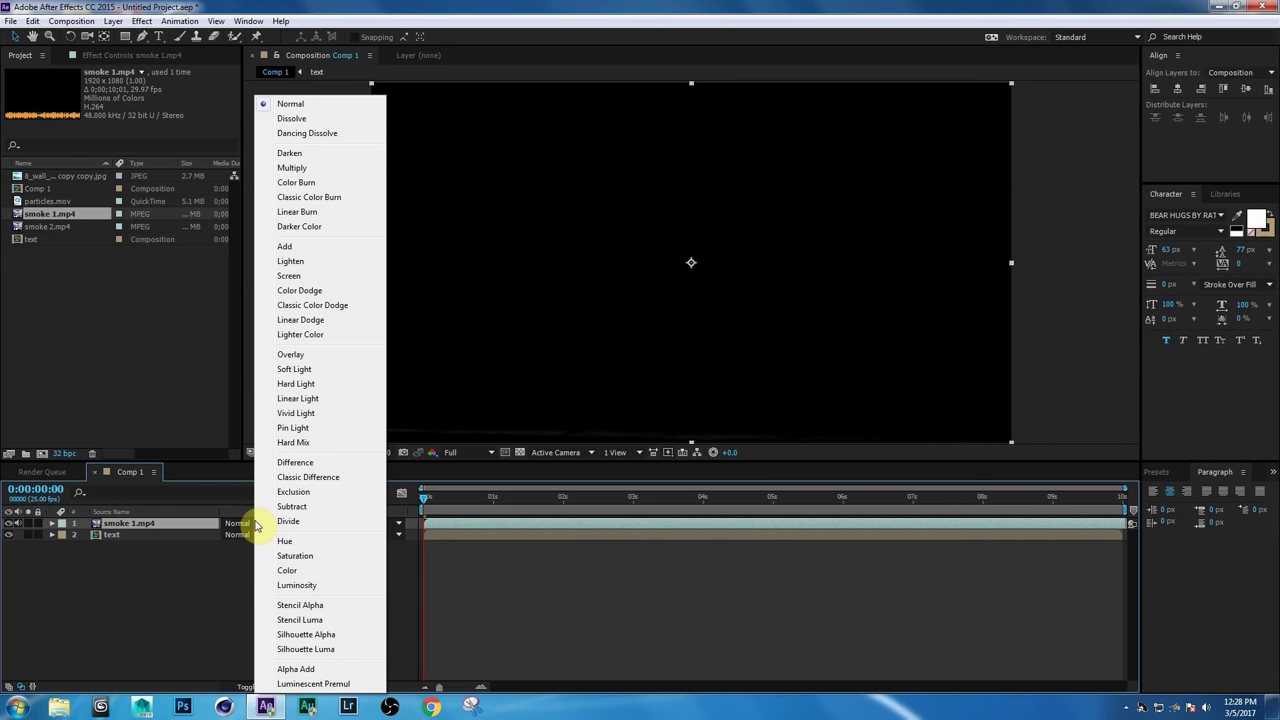
click(308, 279)
Shrink the smoke and position it behind the title, checking frames up to 5 seconds.
drag(431, 507, 778, 494)
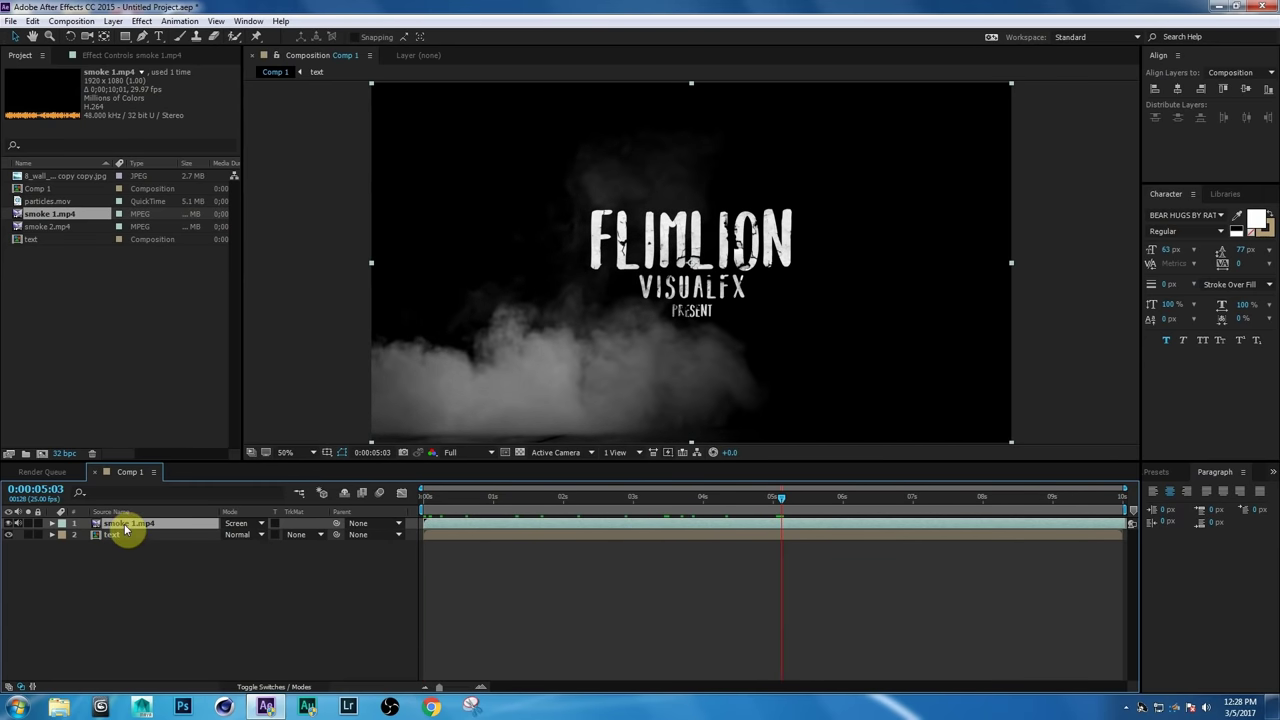
drag(443, 380, 617, 277)
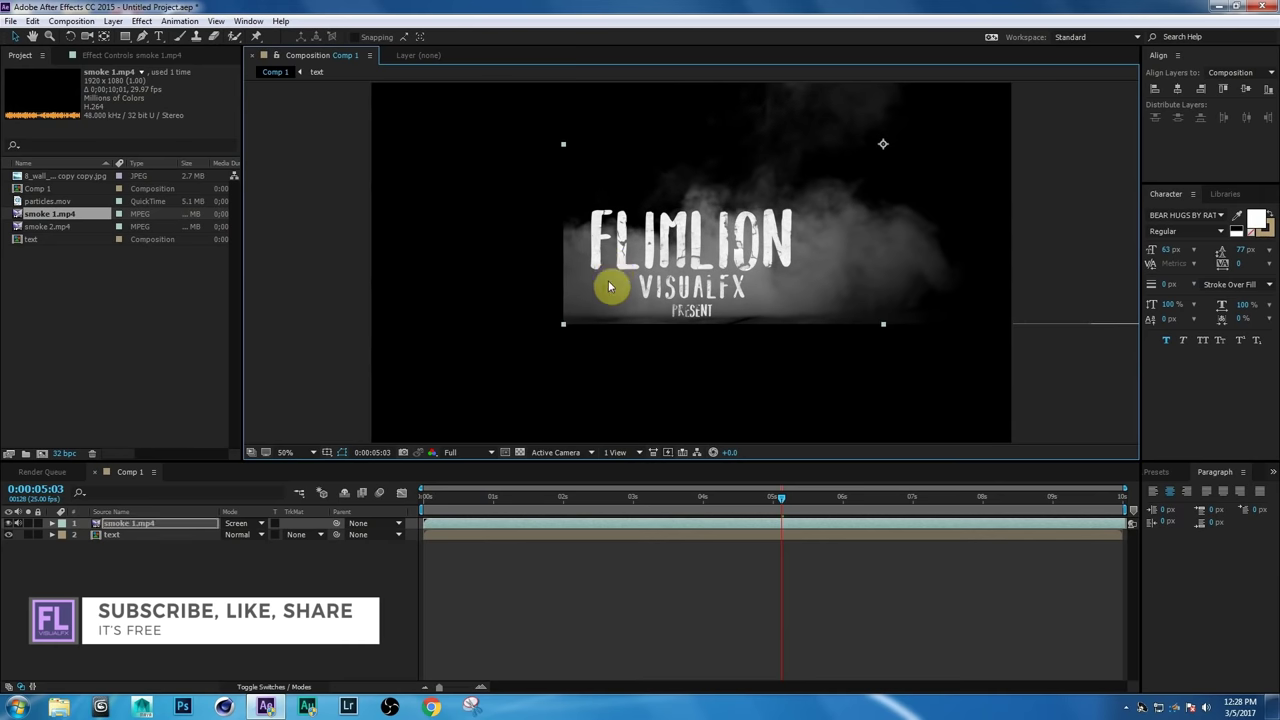
click(848, 500)
drag(850, 503, 975, 503)
drag(694, 506, 733, 506)
click(773, 501)
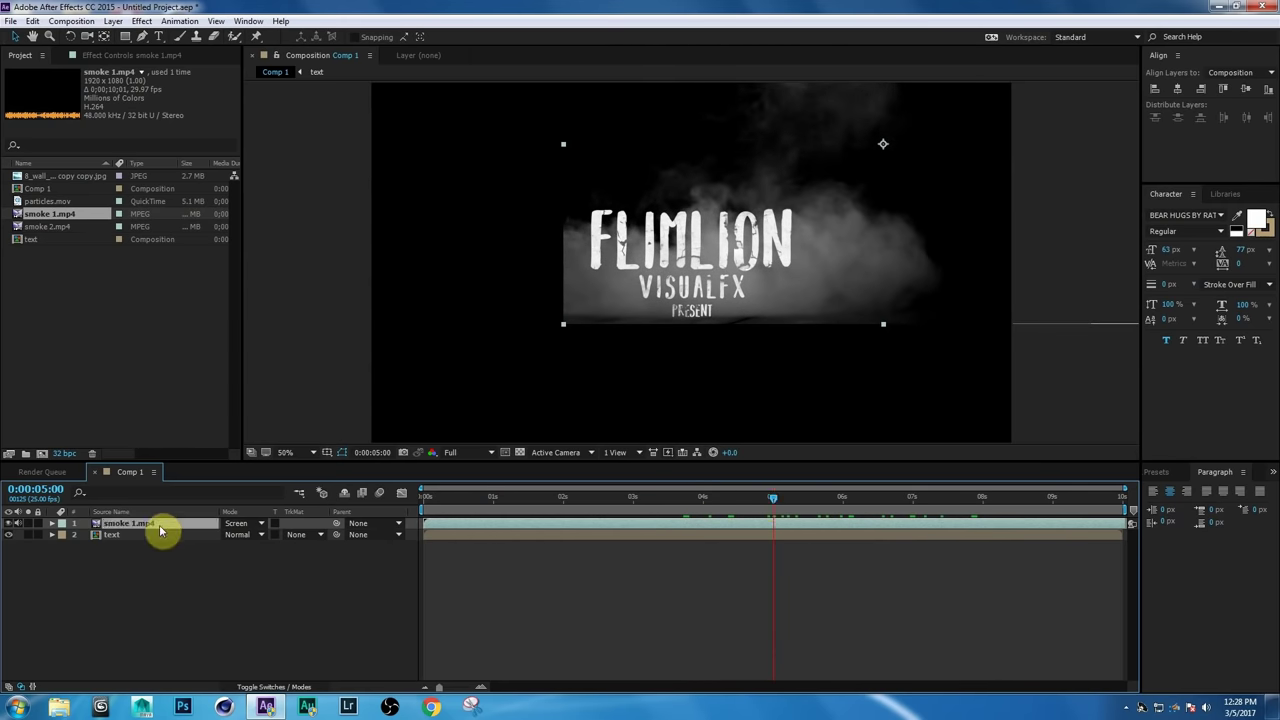
Apply Levels to the smoke and raise its gamma to brighten the midtones.
click(141, 21)
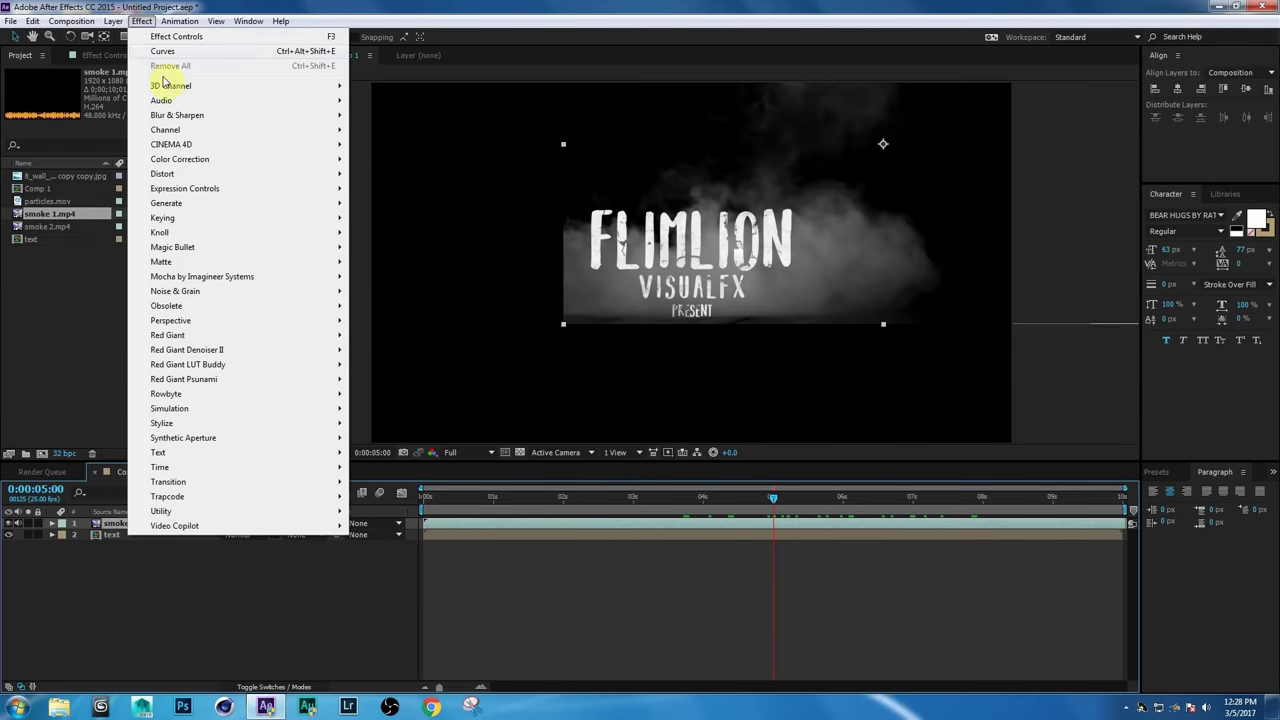
mouse_move(193, 163)
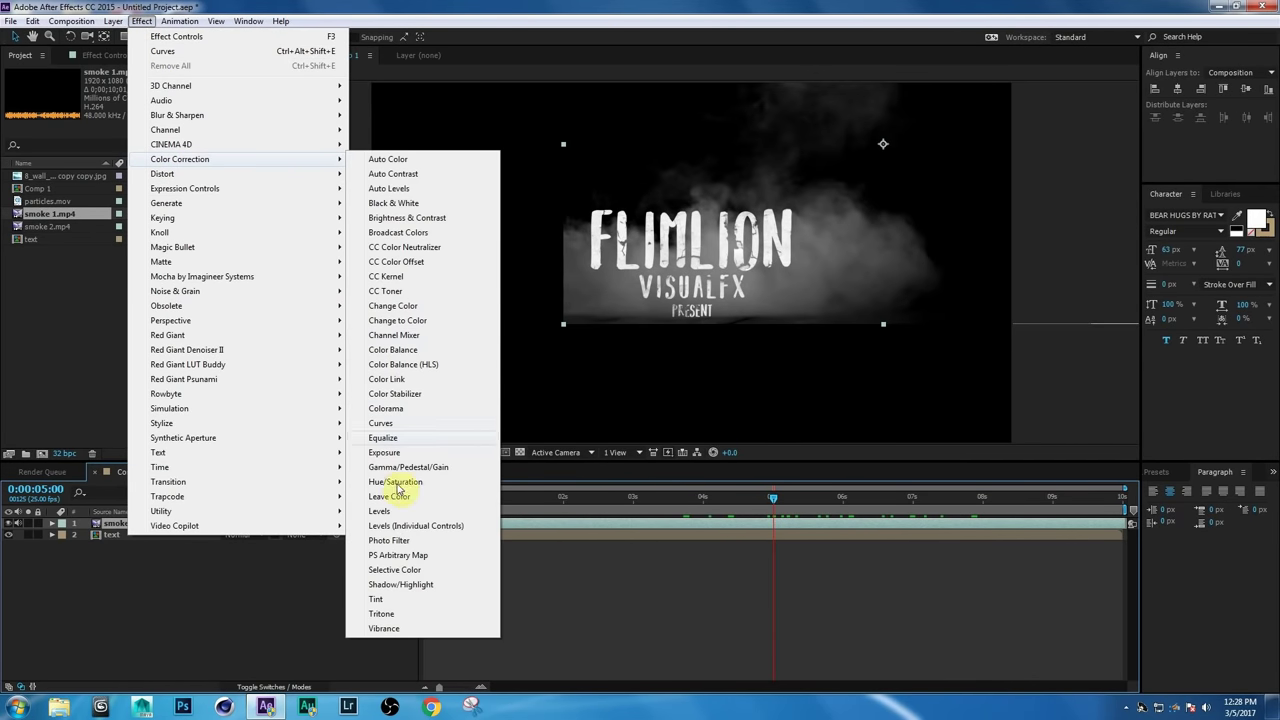
click(398, 514)
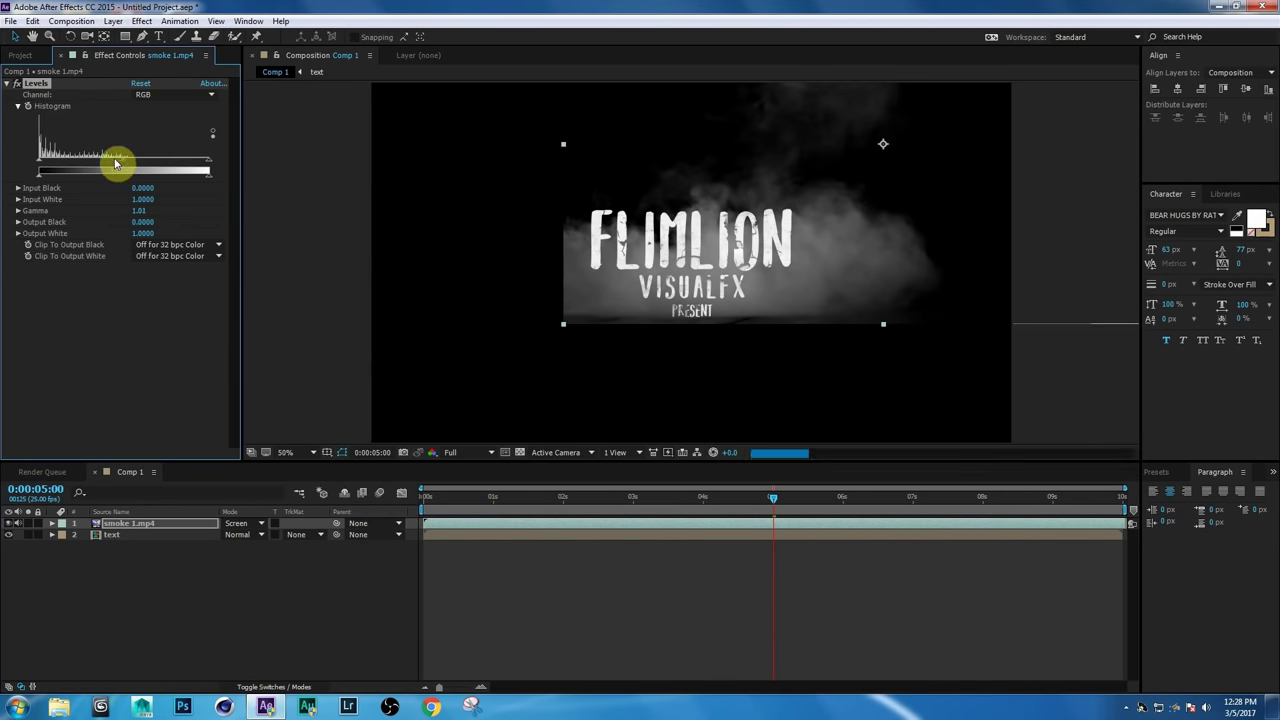
drag(92, 160, 95, 163)
Set the text layer's track matte to Luma Matte from the smoke.
click(128, 540)
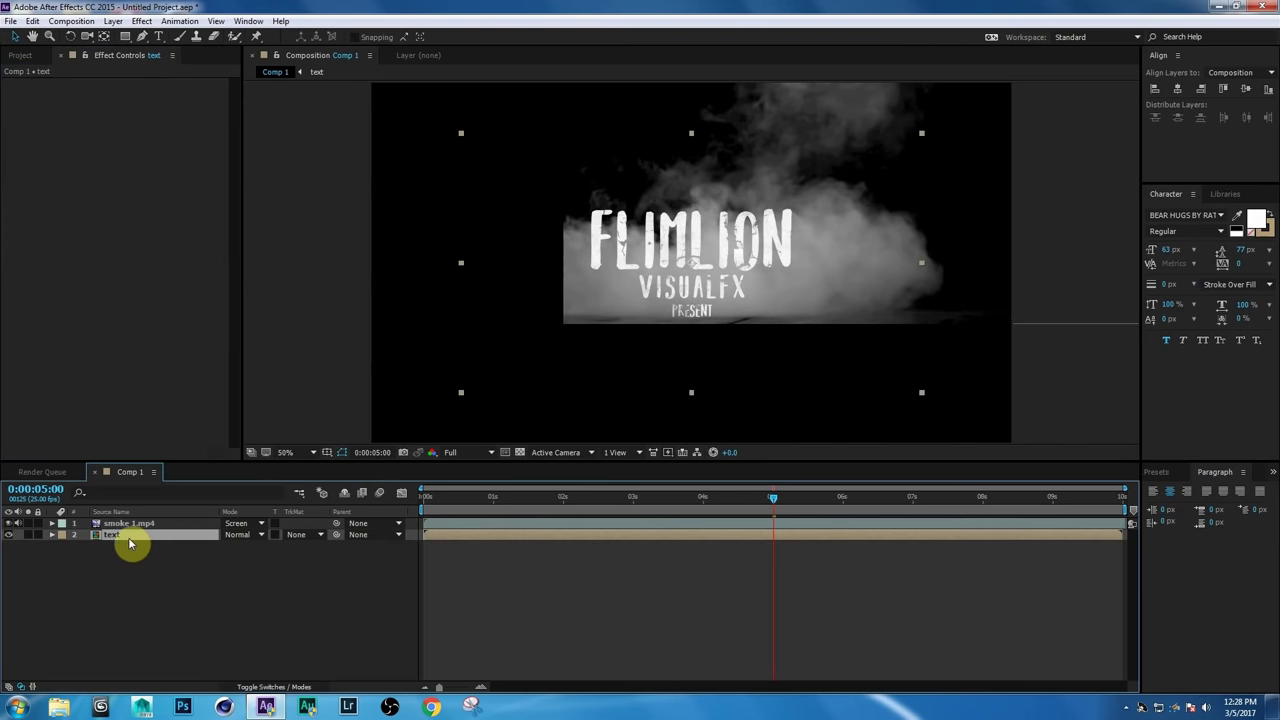
click(304, 538)
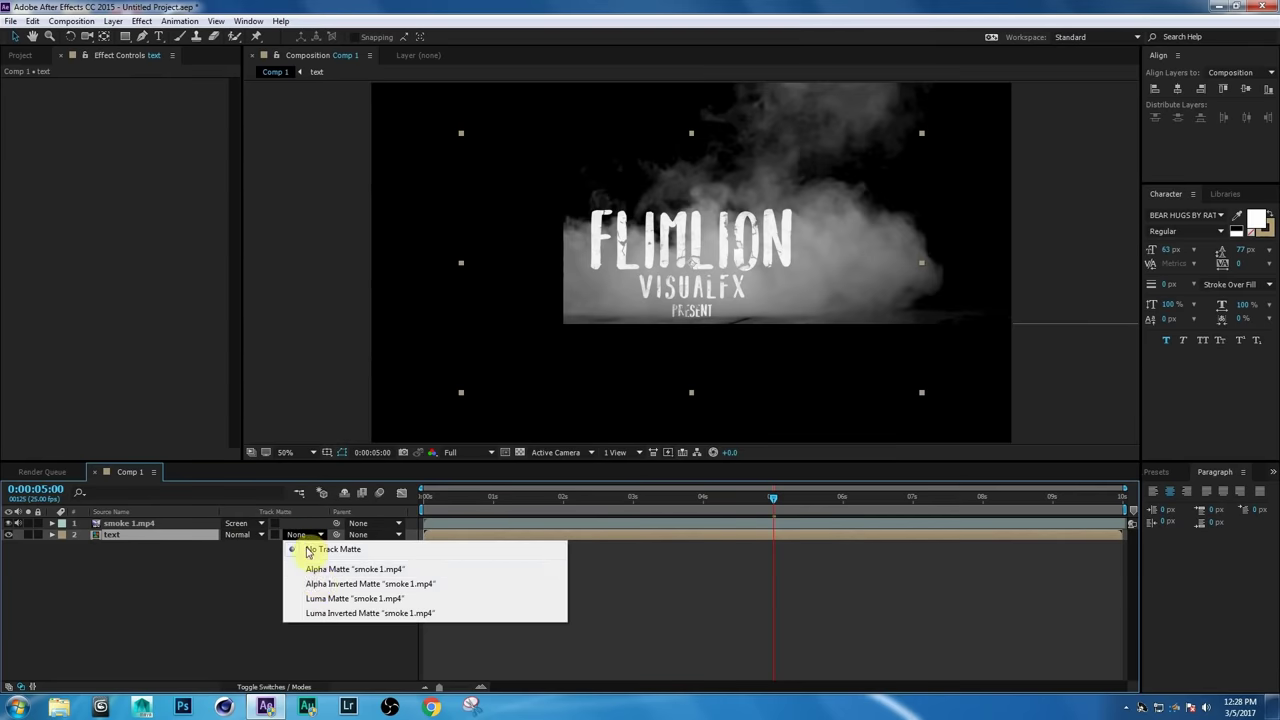
click(319, 600)
Preview the smoke-revealed title from around 3 seconds, then select both layers.
drag(771, 500, 681, 502)
key(KP_0)
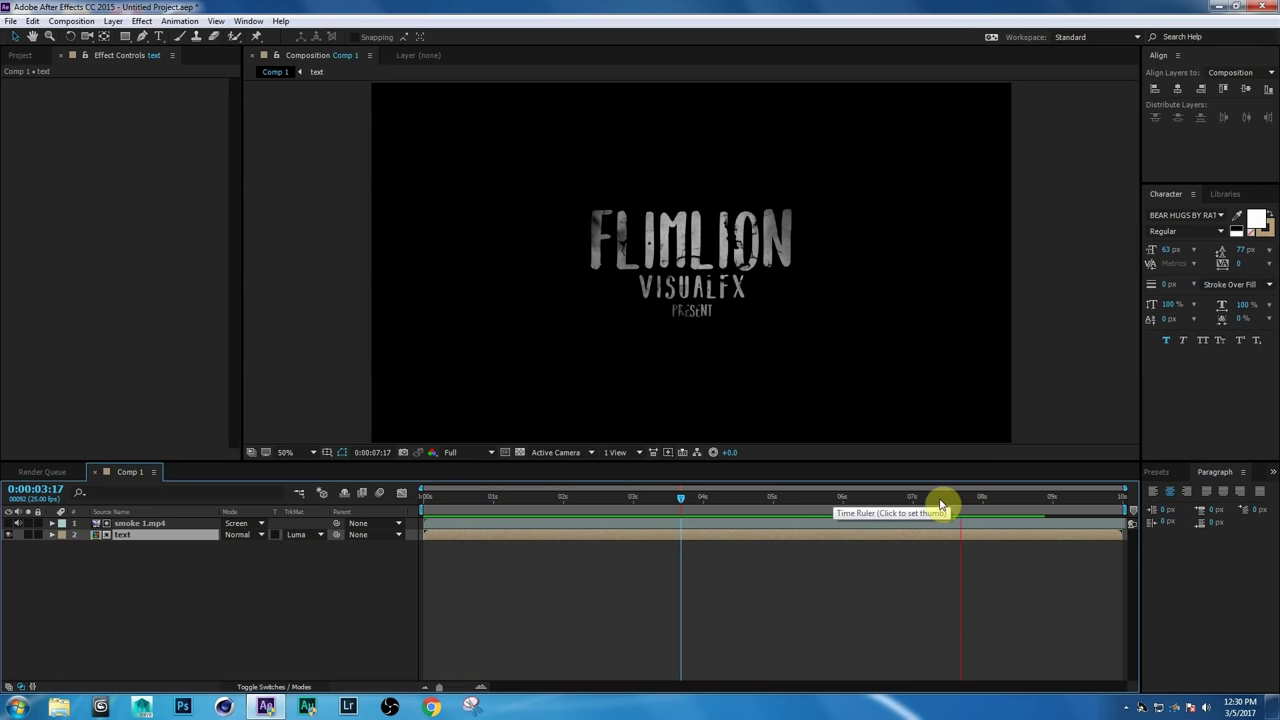
key(space)
drag(559, 510, 625, 508)
drag(126, 594, 128, 514)
Pre-compose smoke 1.mp4 and the text precomp, moving all attributes, into 'main'.
right_click(166, 543)
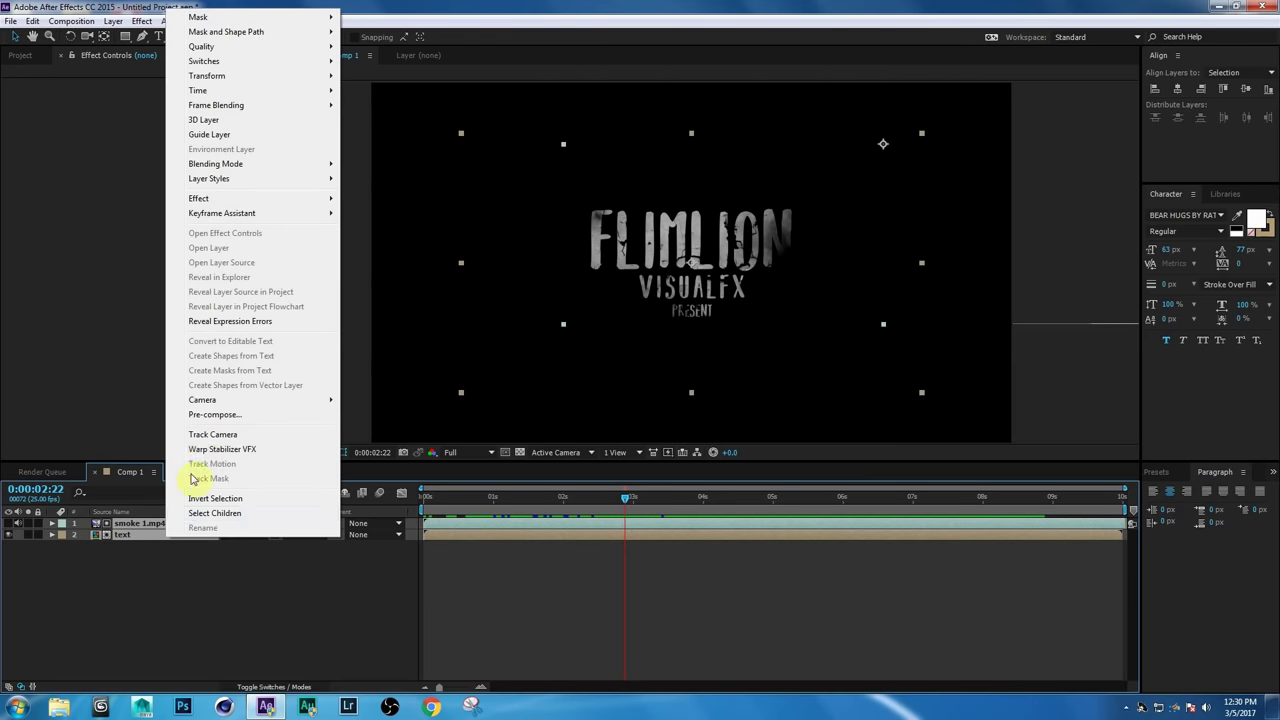
click(218, 415)
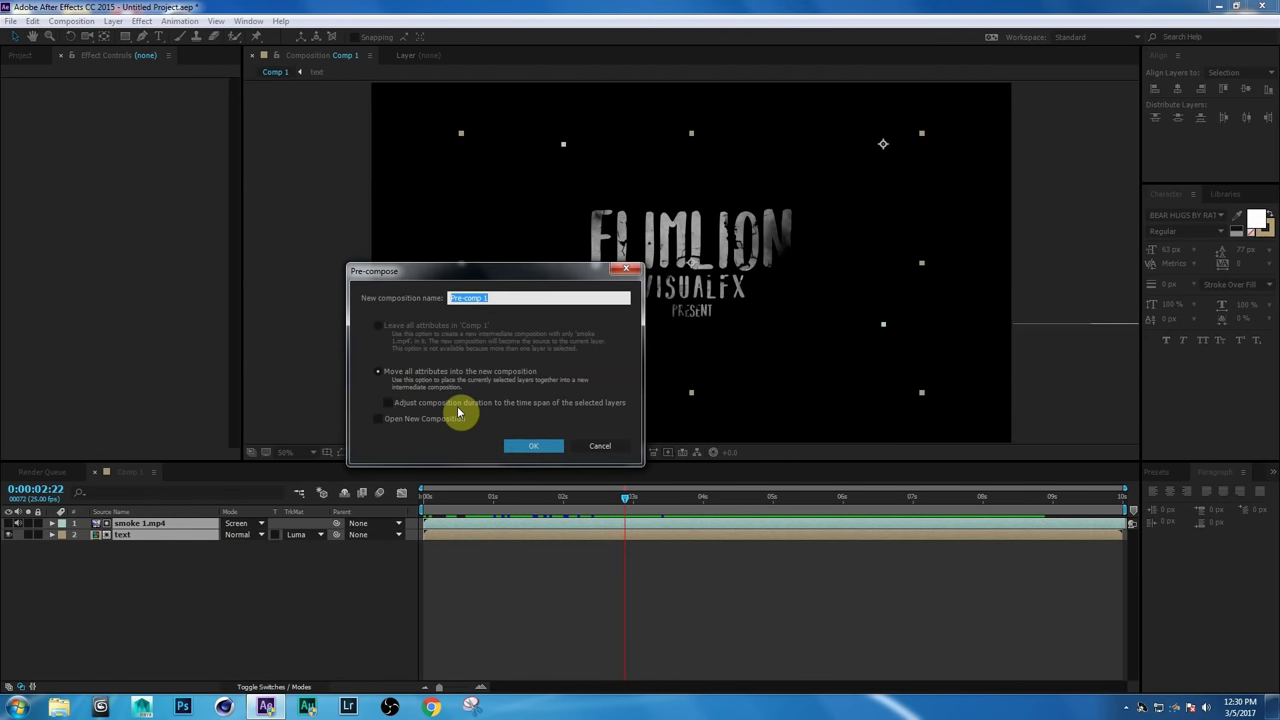
click(430, 373)
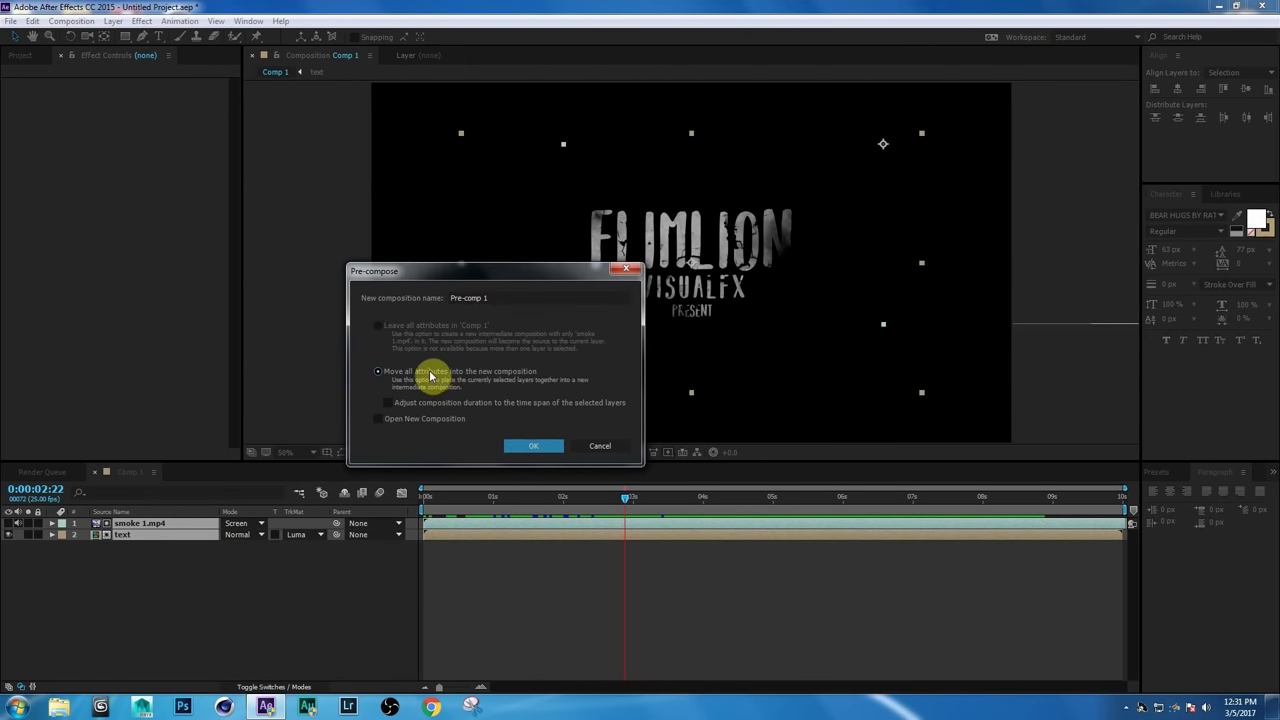
click(482, 297)
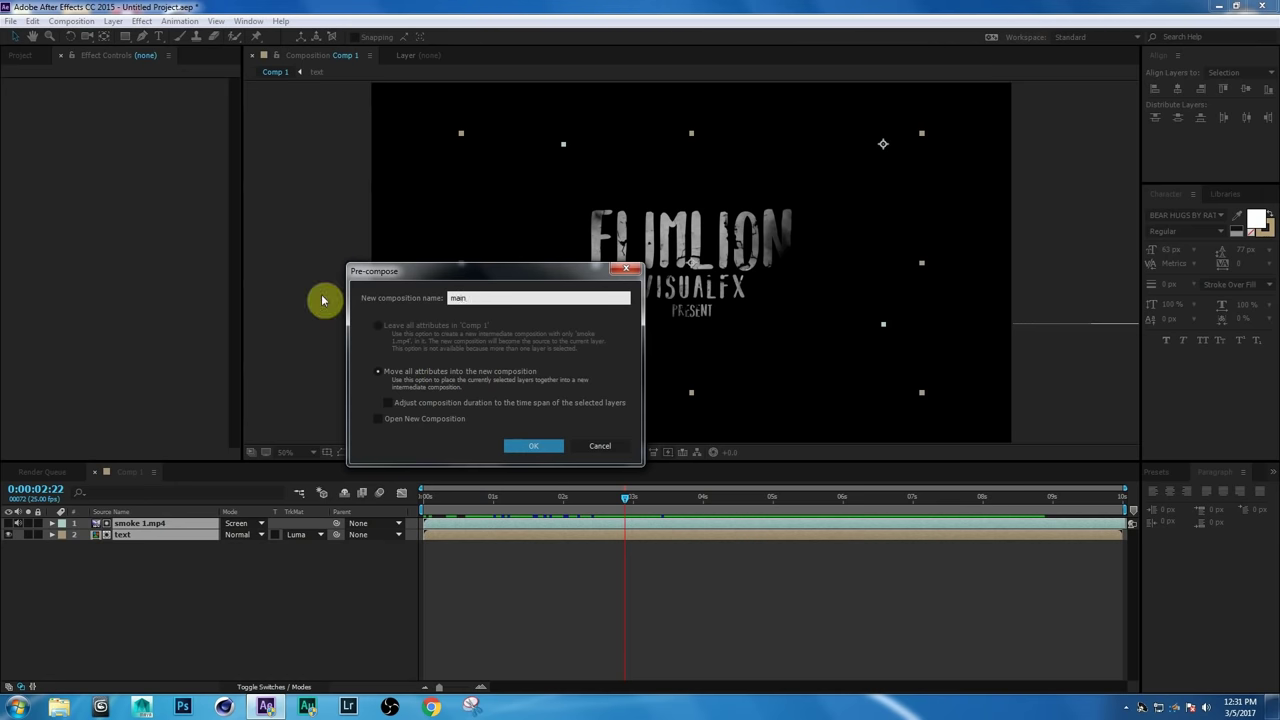
click(528, 447)
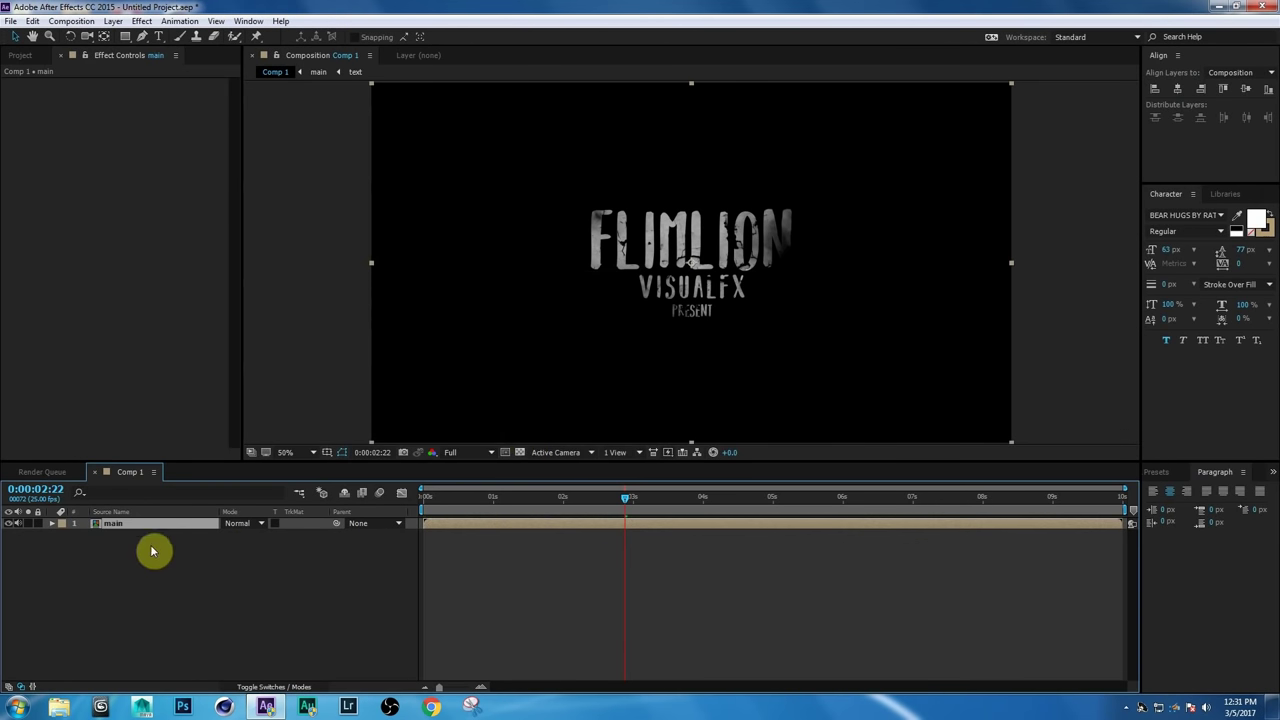
Create a white solid layer named 'light'.
click(139, 588)
right_click(139, 588)
mouse_move(200, 458)
click(333, 490)
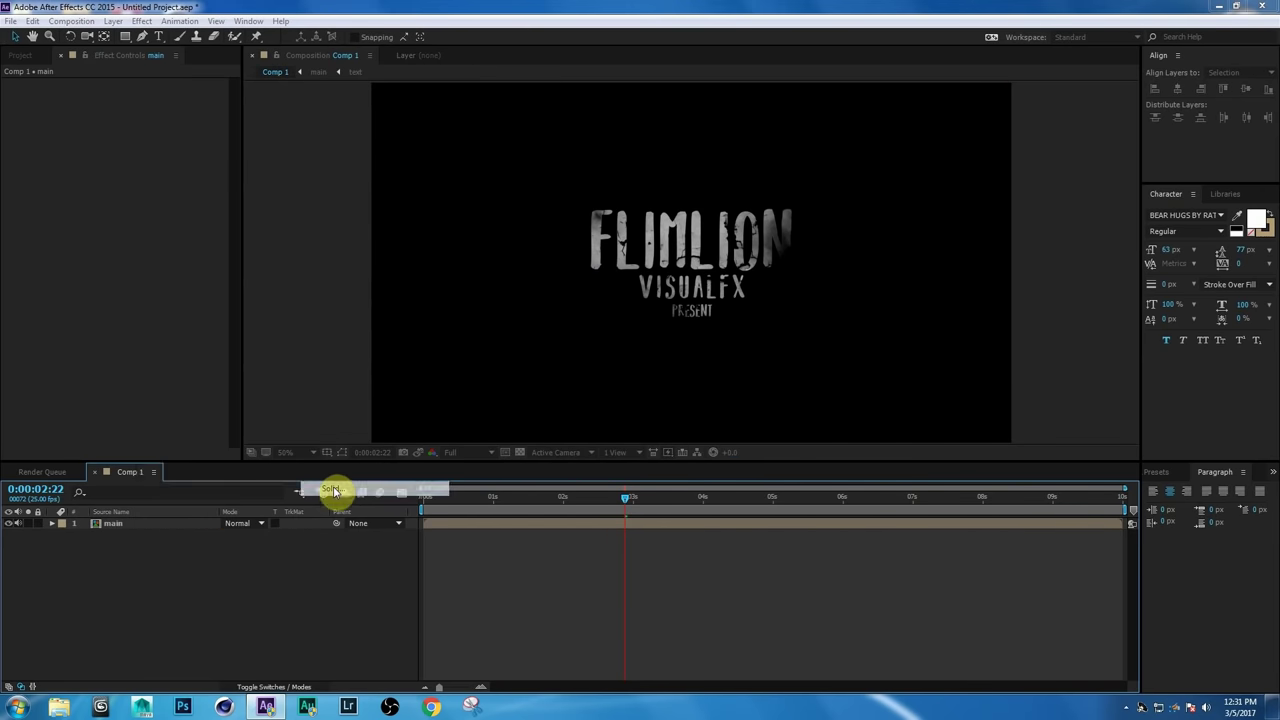
click(866, 343)
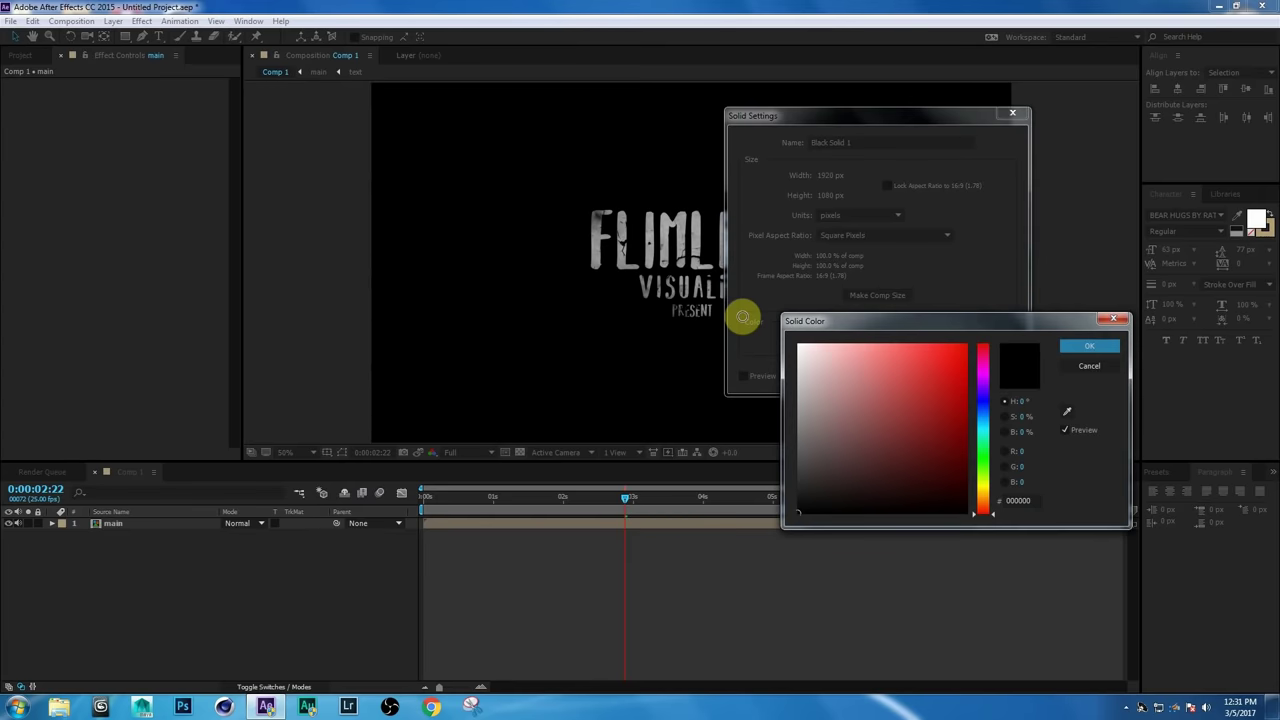
click(1090, 349)
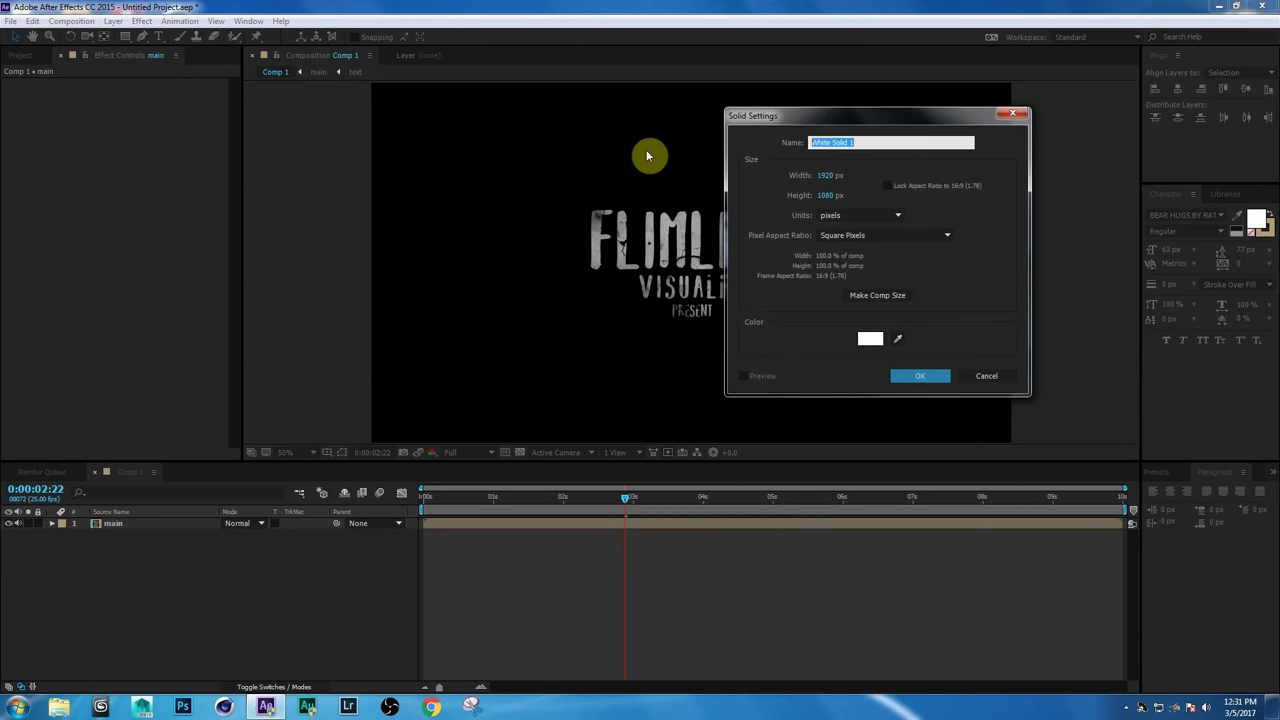
text(light)
click(930, 380)
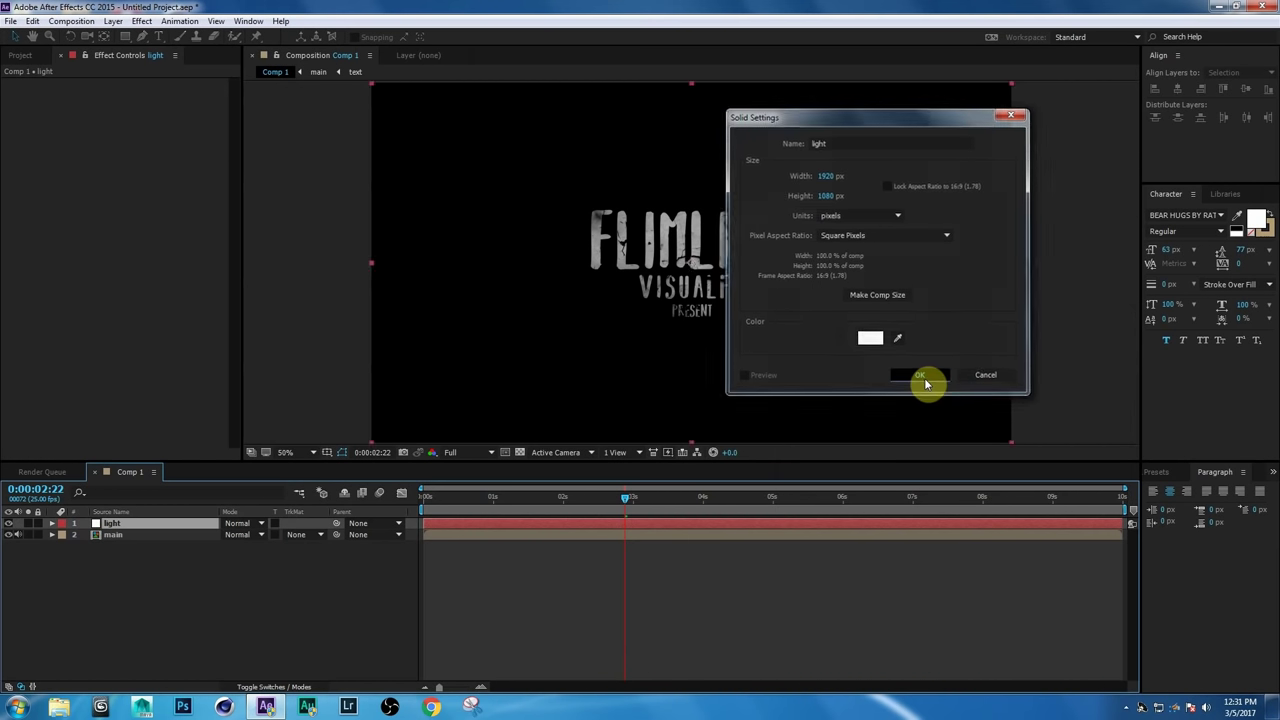
Draw an ellipse mask at the top of the light solid with 578 px feather.
drag(125, 36, 159, 66)
click(691, 83)
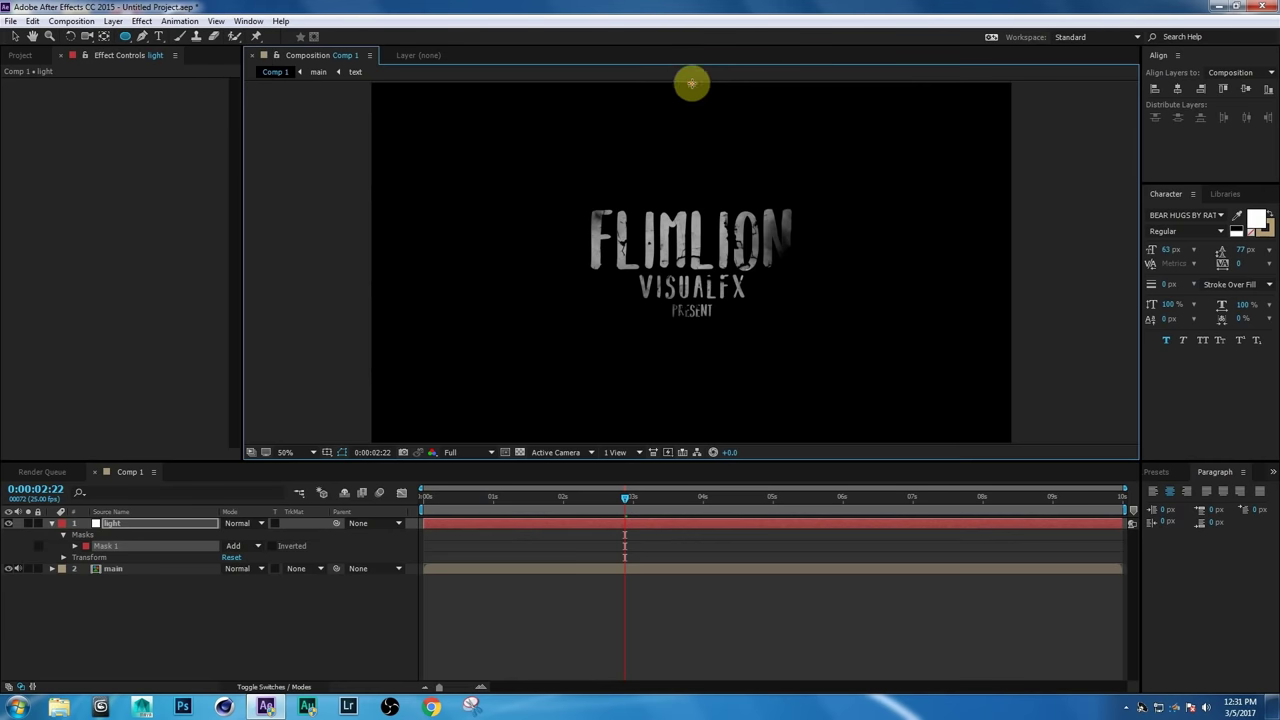
drag(721, 117, 738, 130)
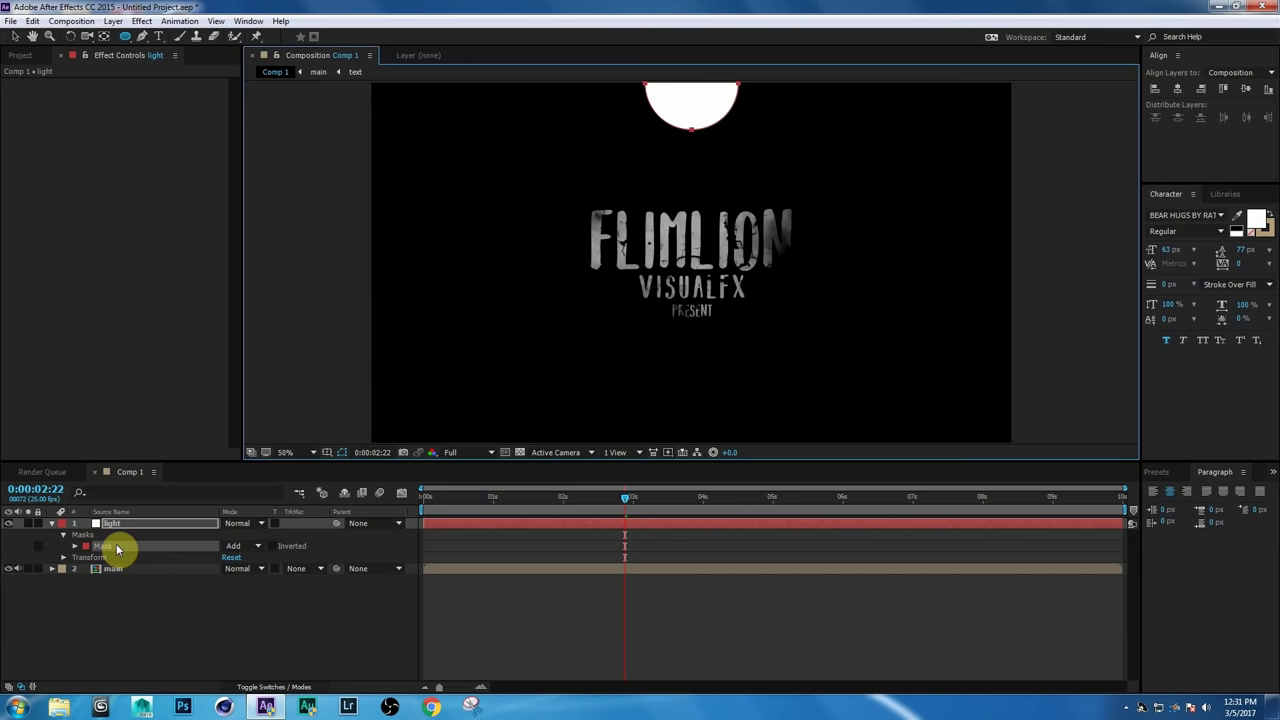
key(f)
drag(266, 546, 620, 537)
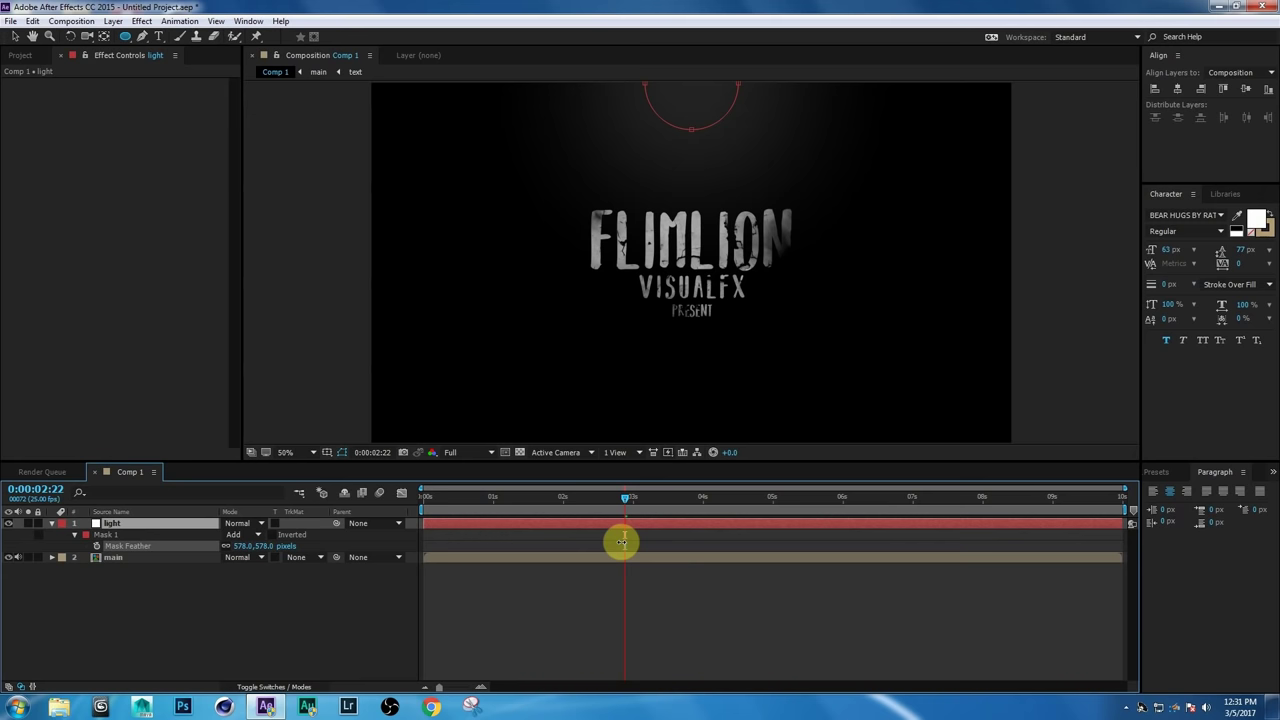
click(89, 603)
click(53, 525)
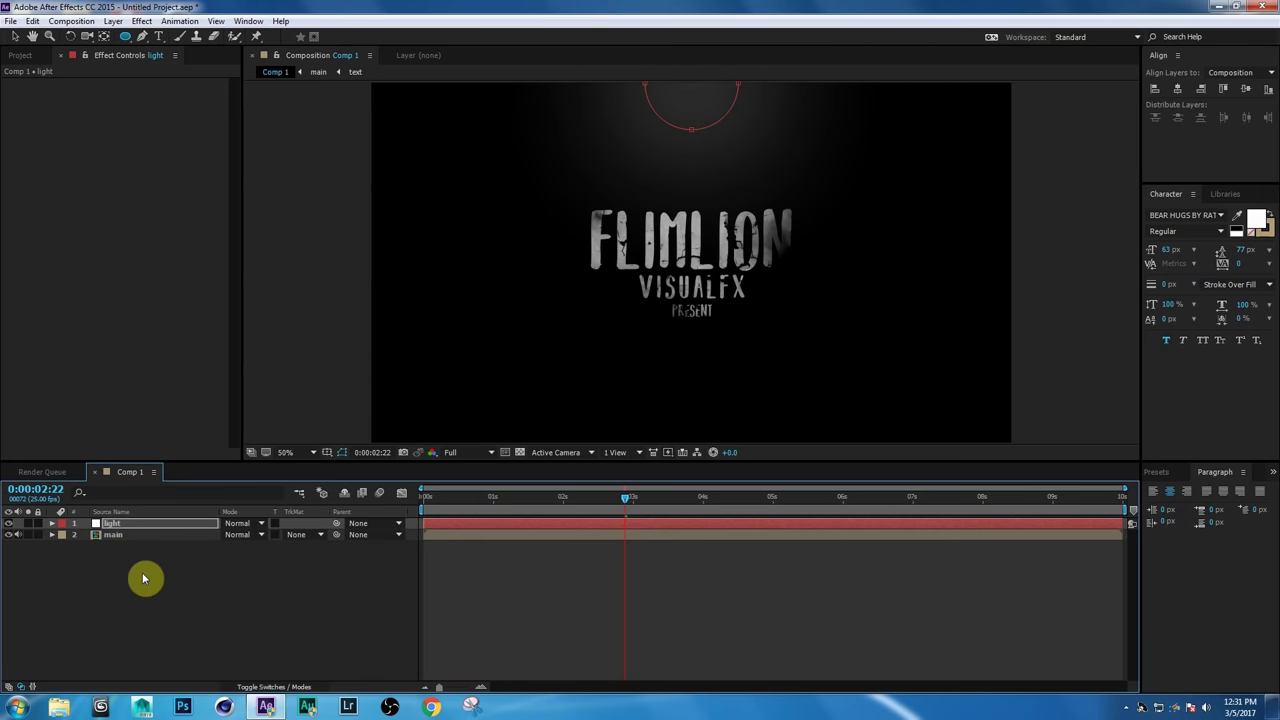
Create a black solid layer named 'mask'.
right_click(122, 580)
mouse_move(217, 458)
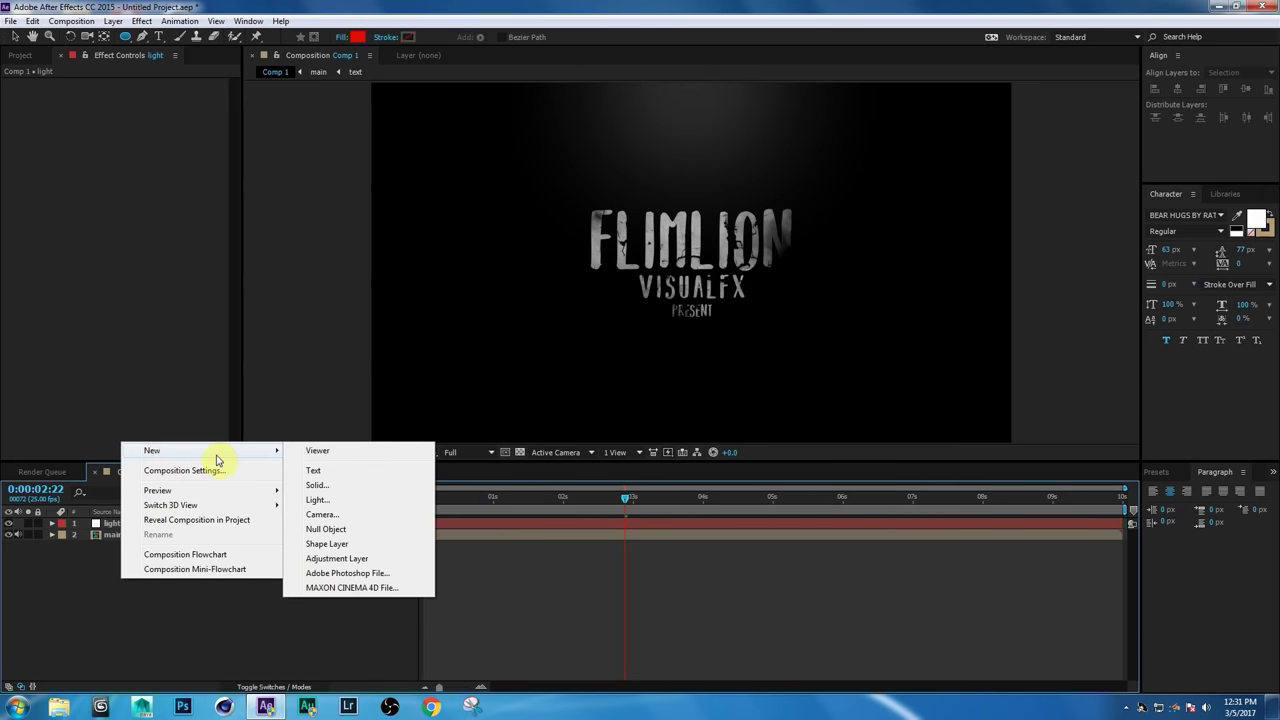
click(338, 490)
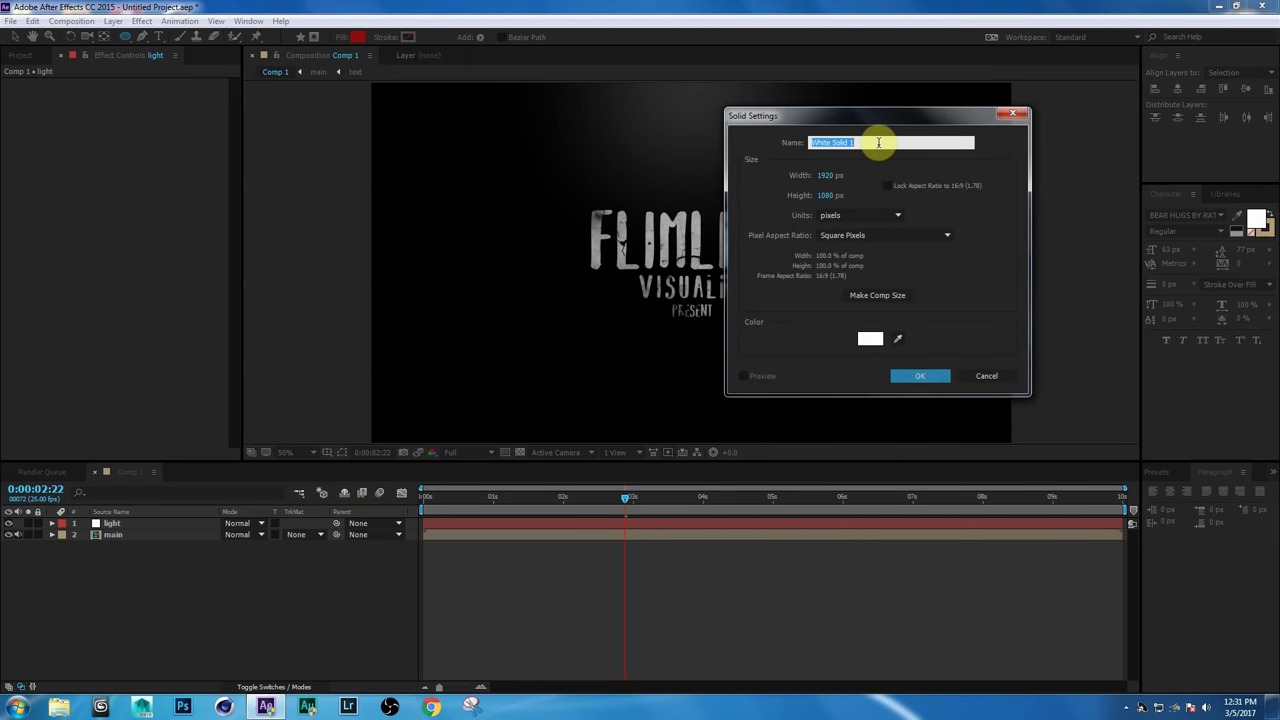
text(mask)
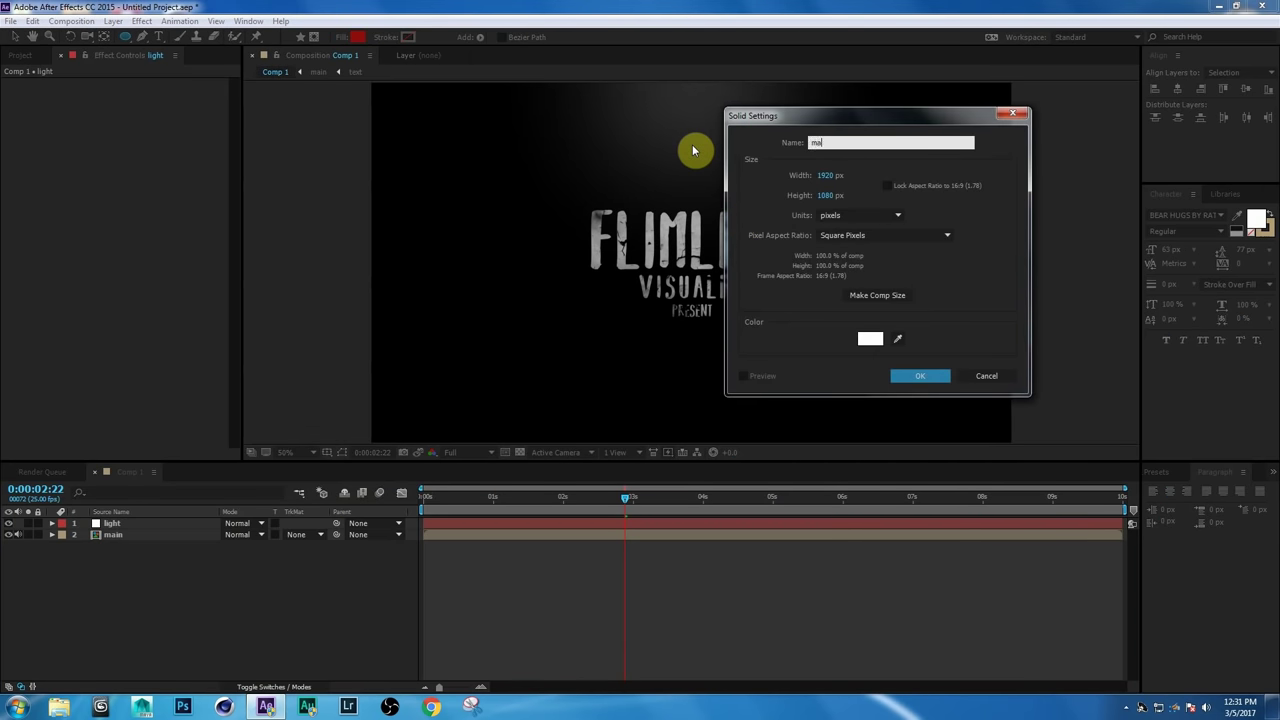
click(870, 338)
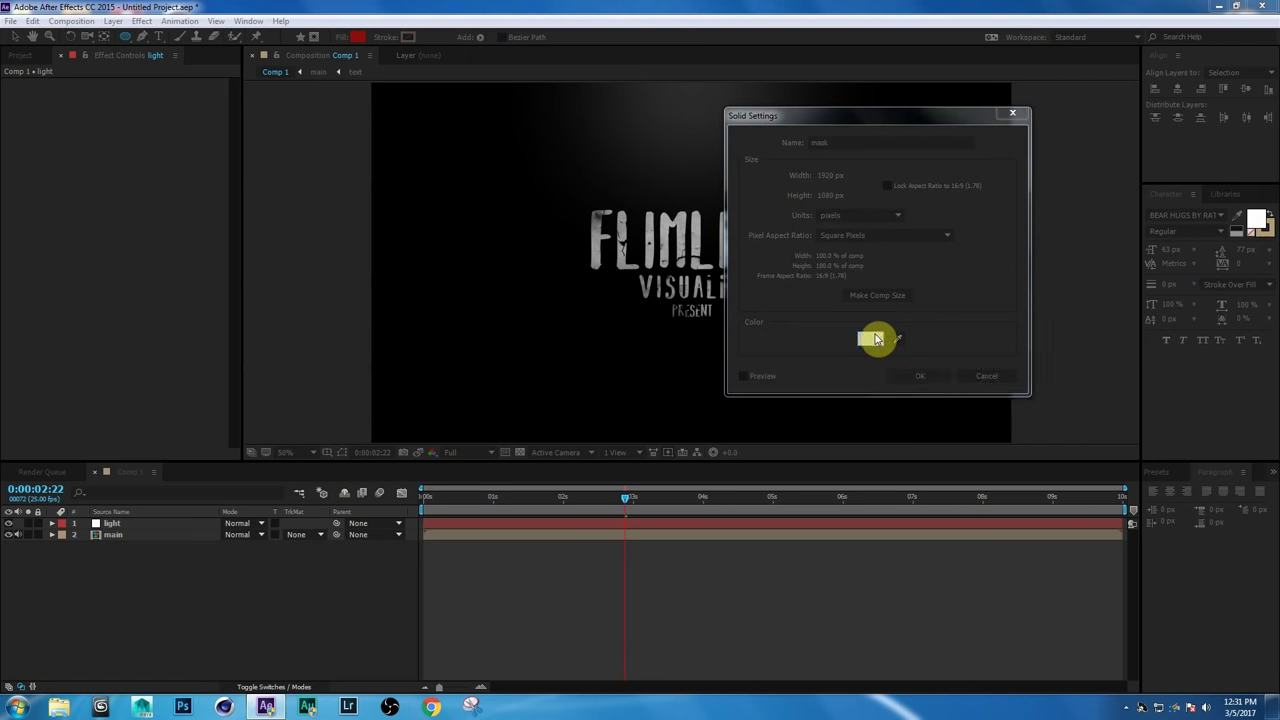
click(1088, 348)
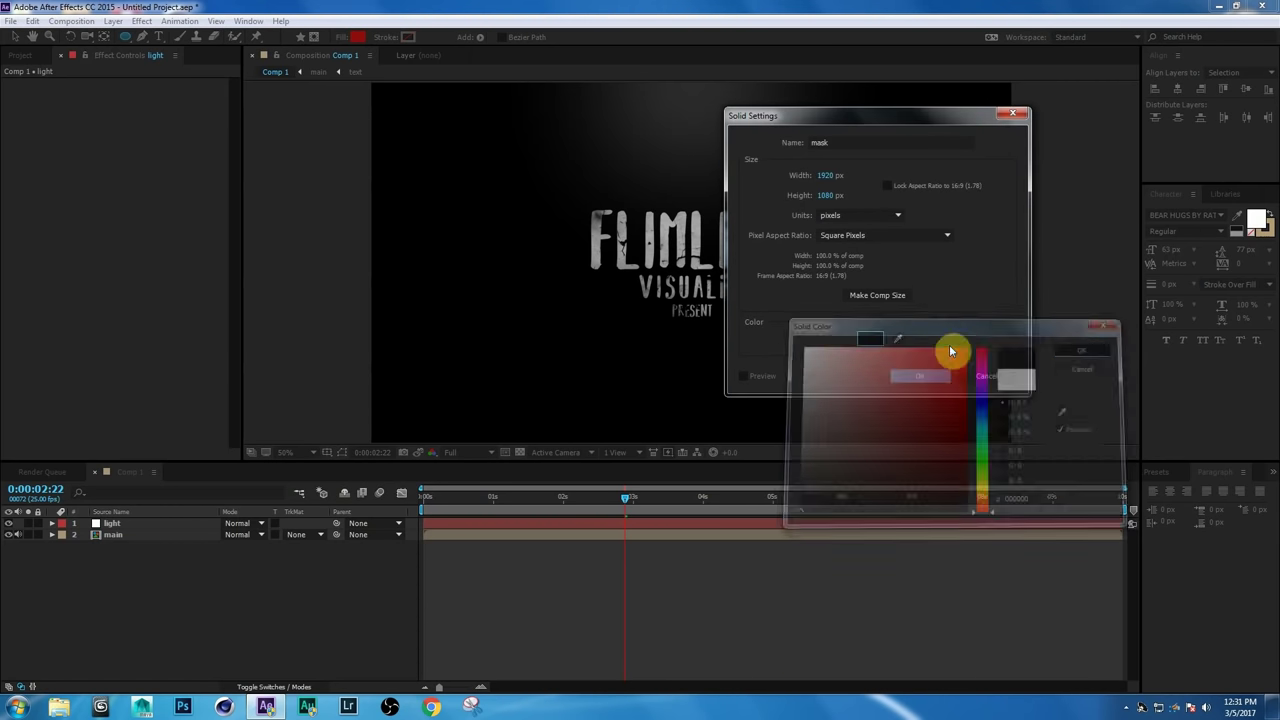
click(935, 377)
With title/action safe guides shown, draw a Subtract rectangle mask leaving letterbox bars.
click(342, 452)
click(355, 468)
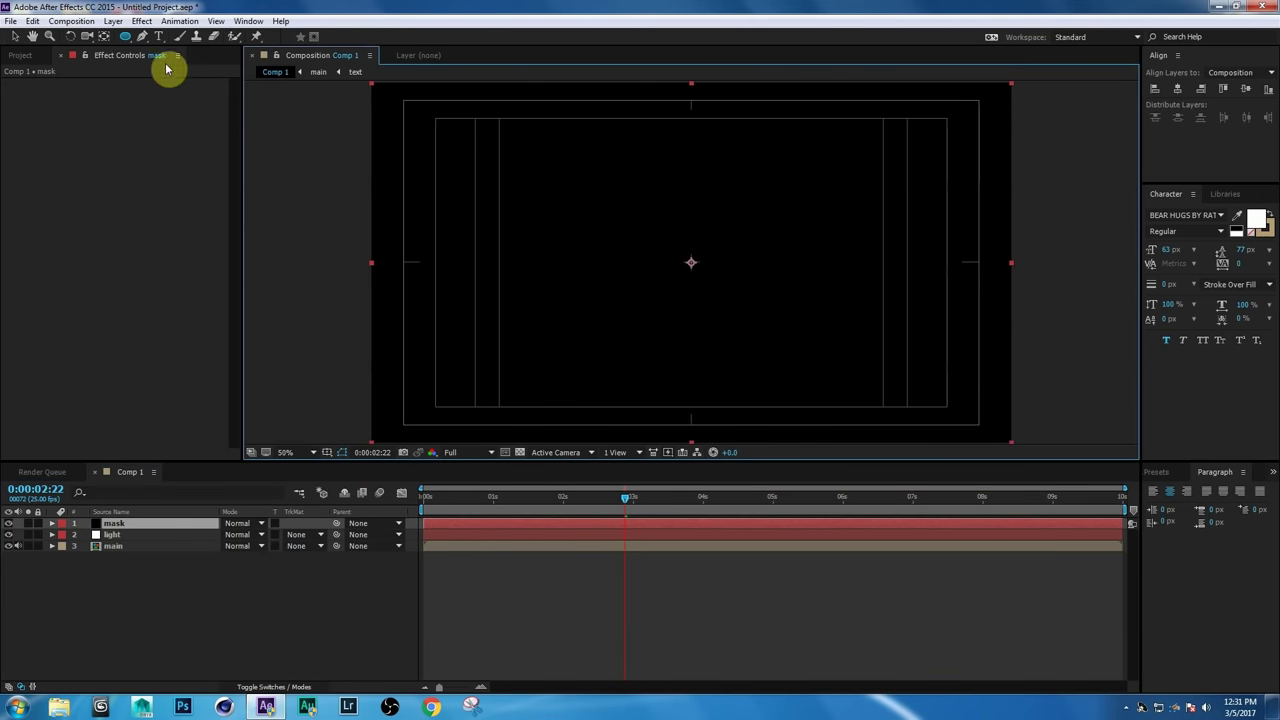
click(125, 36)
click(160, 36)
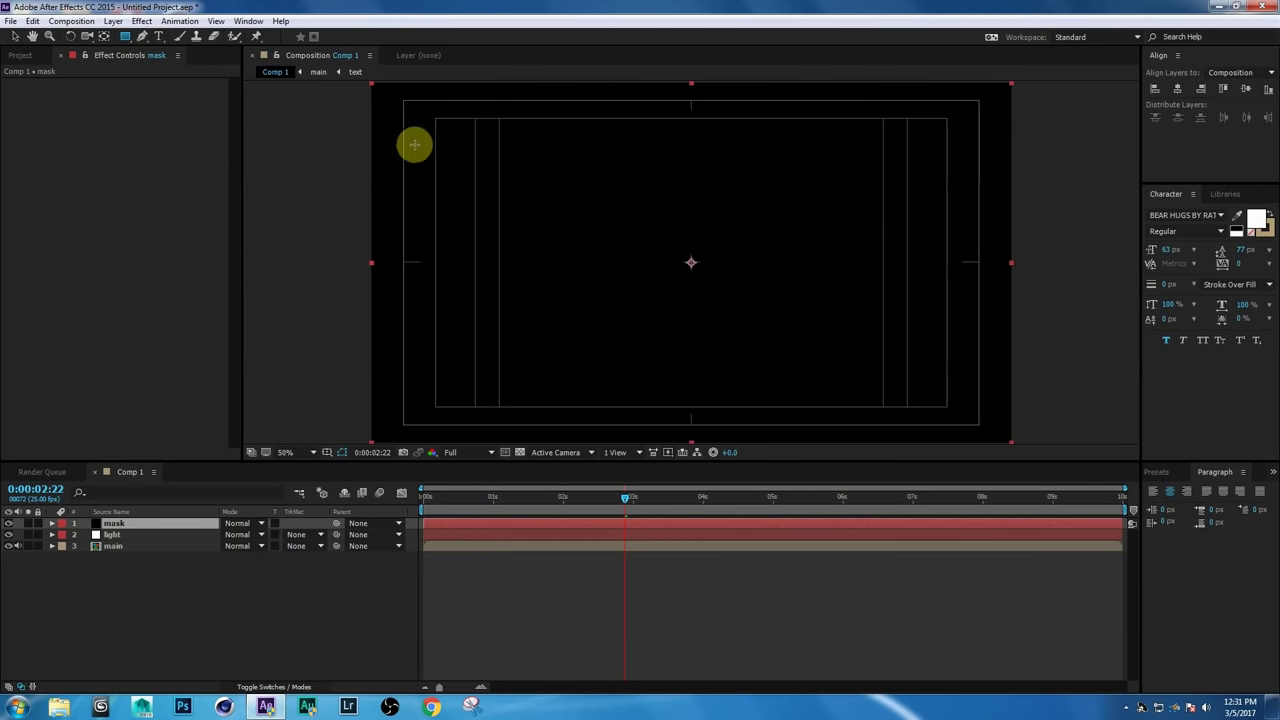
drag(357, 118, 1026, 405)
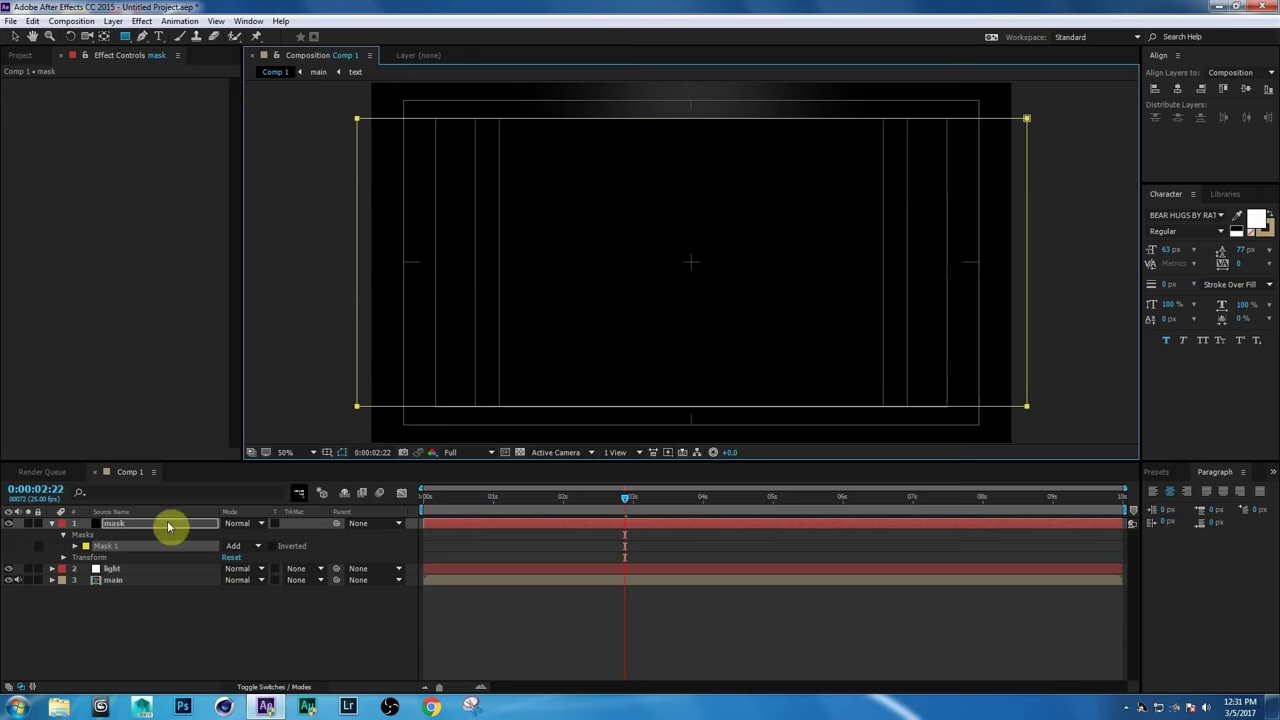
click(233, 547)
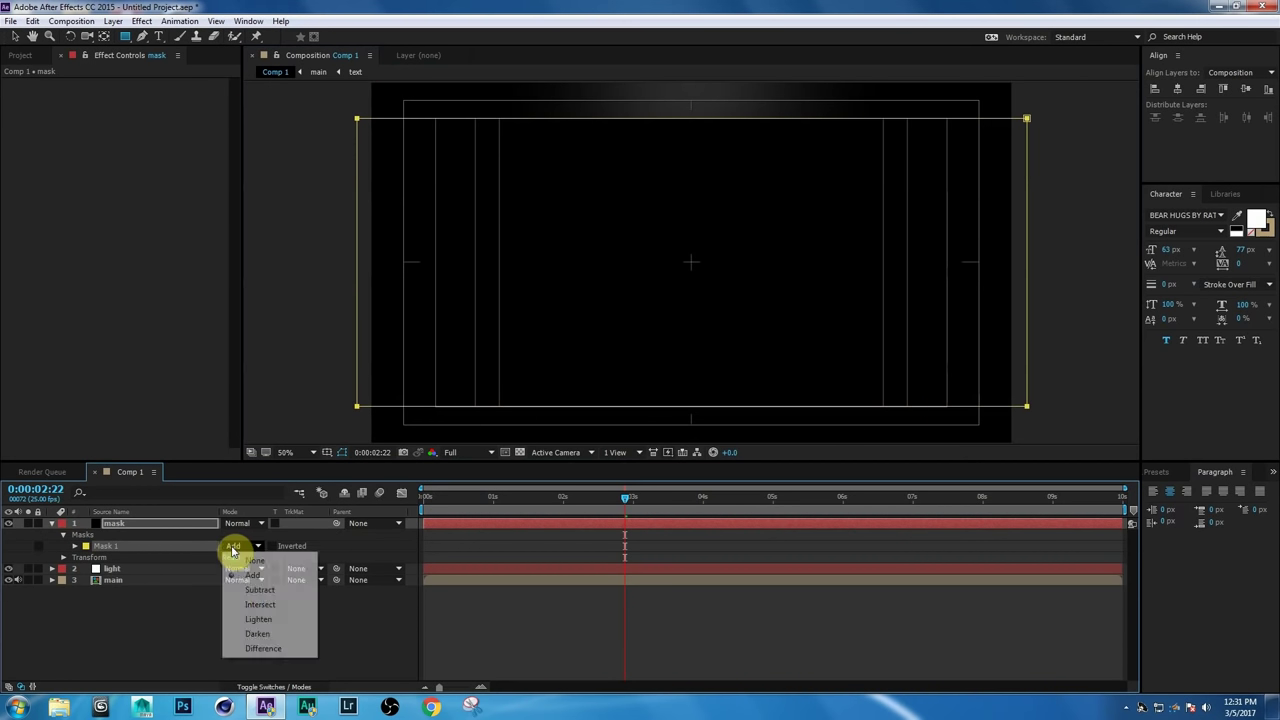
click(270, 591)
click(52, 524)
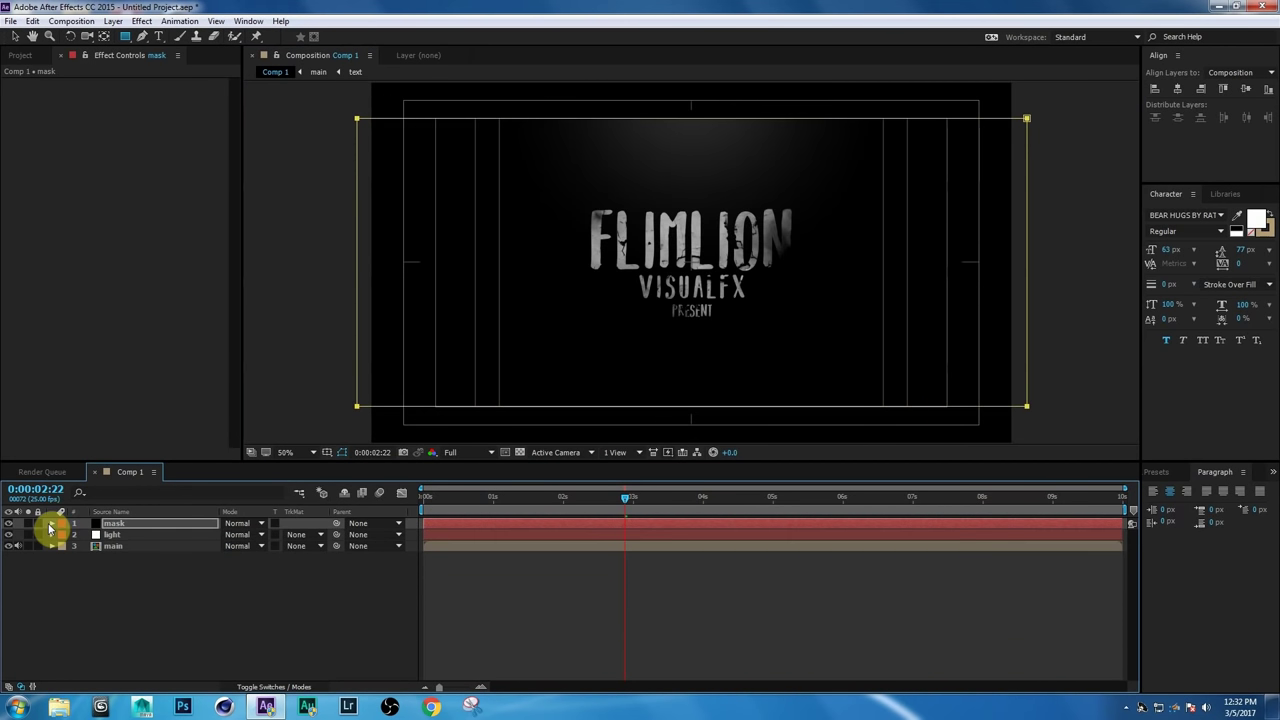
Move the light layer below main in the layer stack.
click(112, 575)
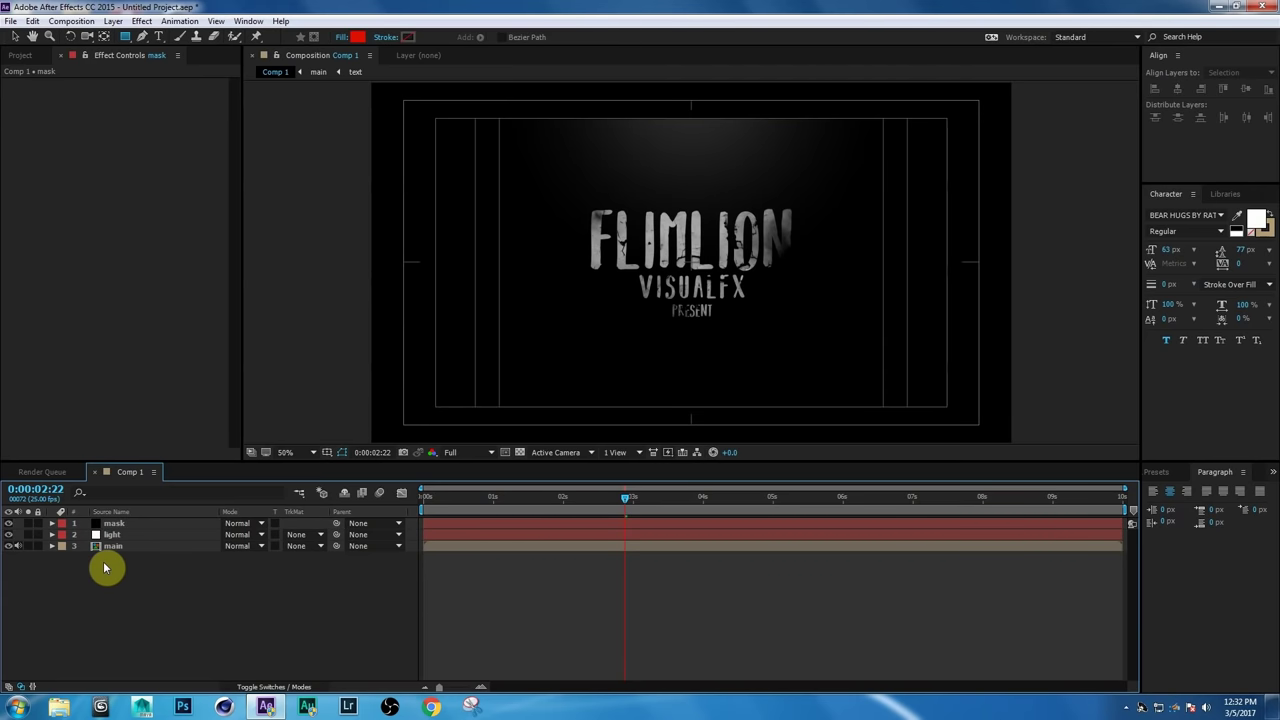
click(140, 536)
drag(133, 548, 135, 572)
Set a 100% Scale keyframe on the main layer at the start of the timeline.
click(130, 572)
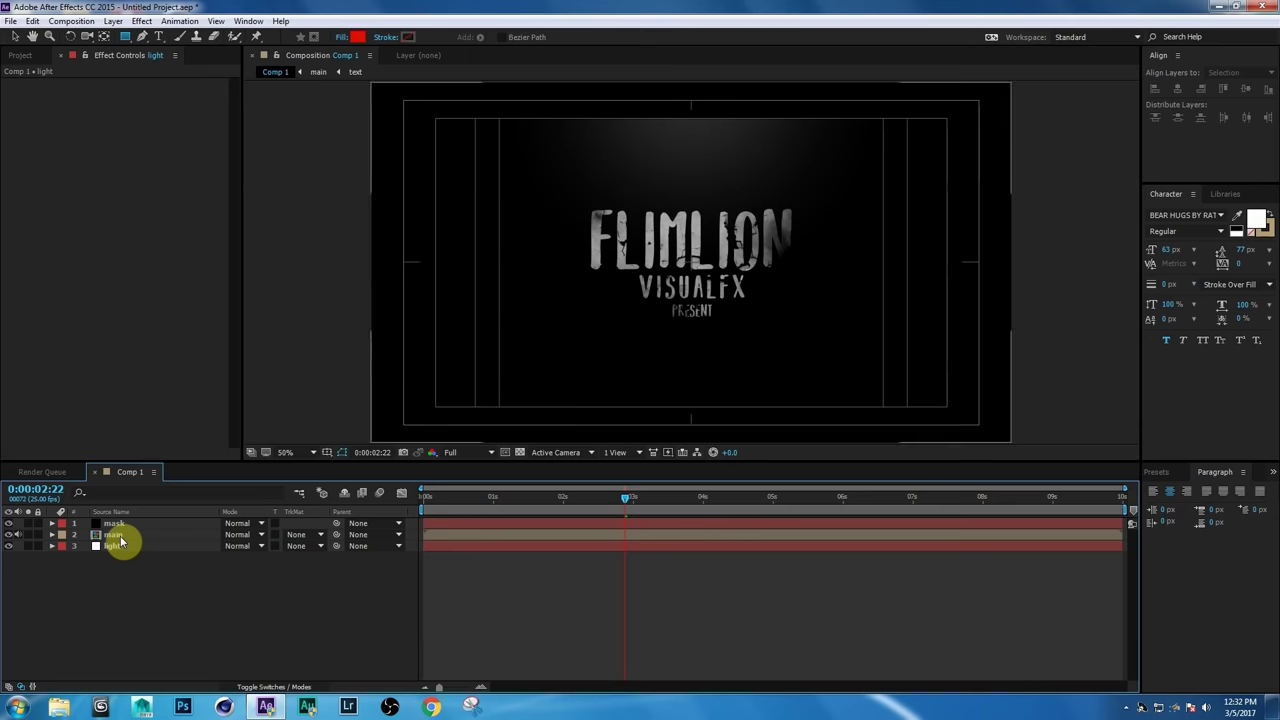
click(118, 537)
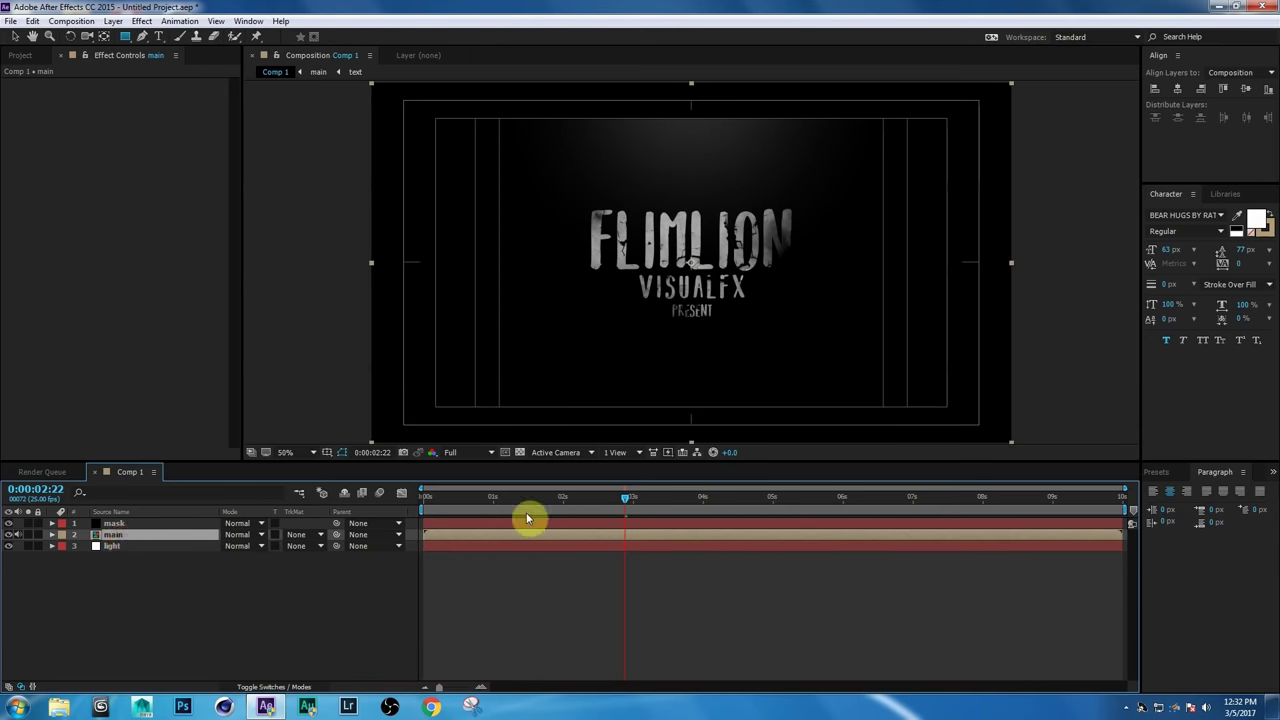
drag(609, 504, 404, 512)
key(s)
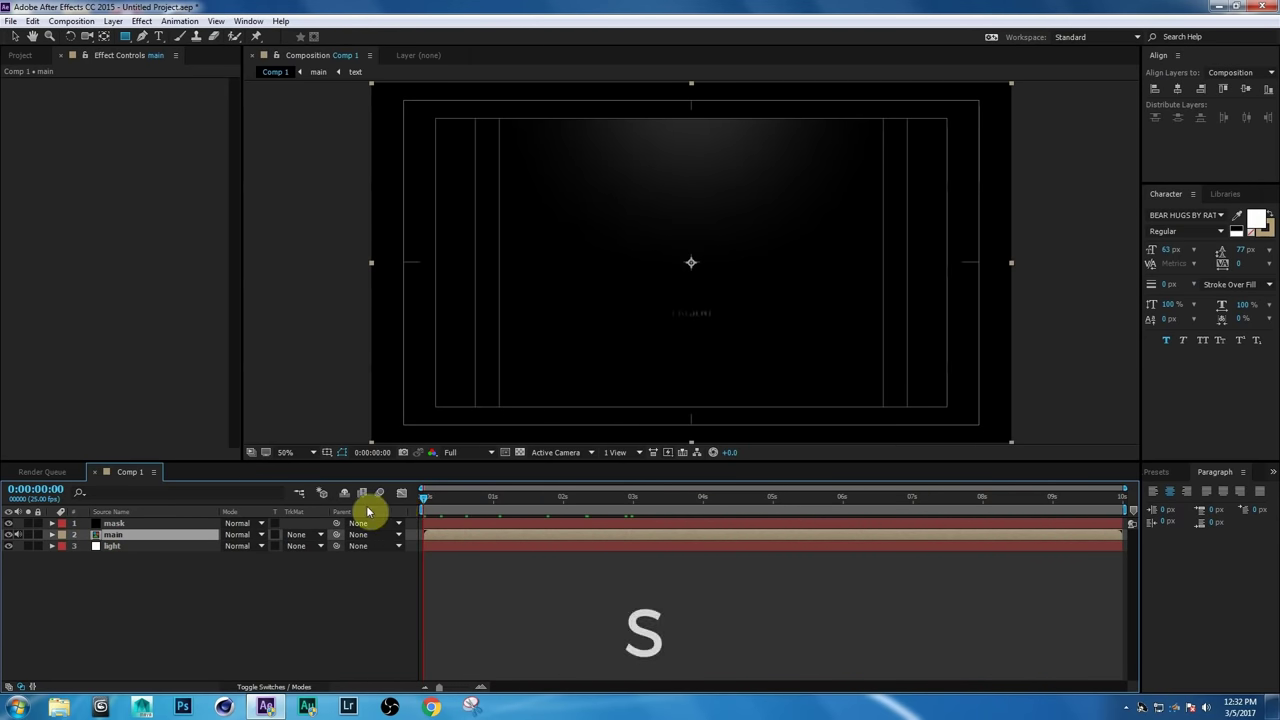
click(85, 547)
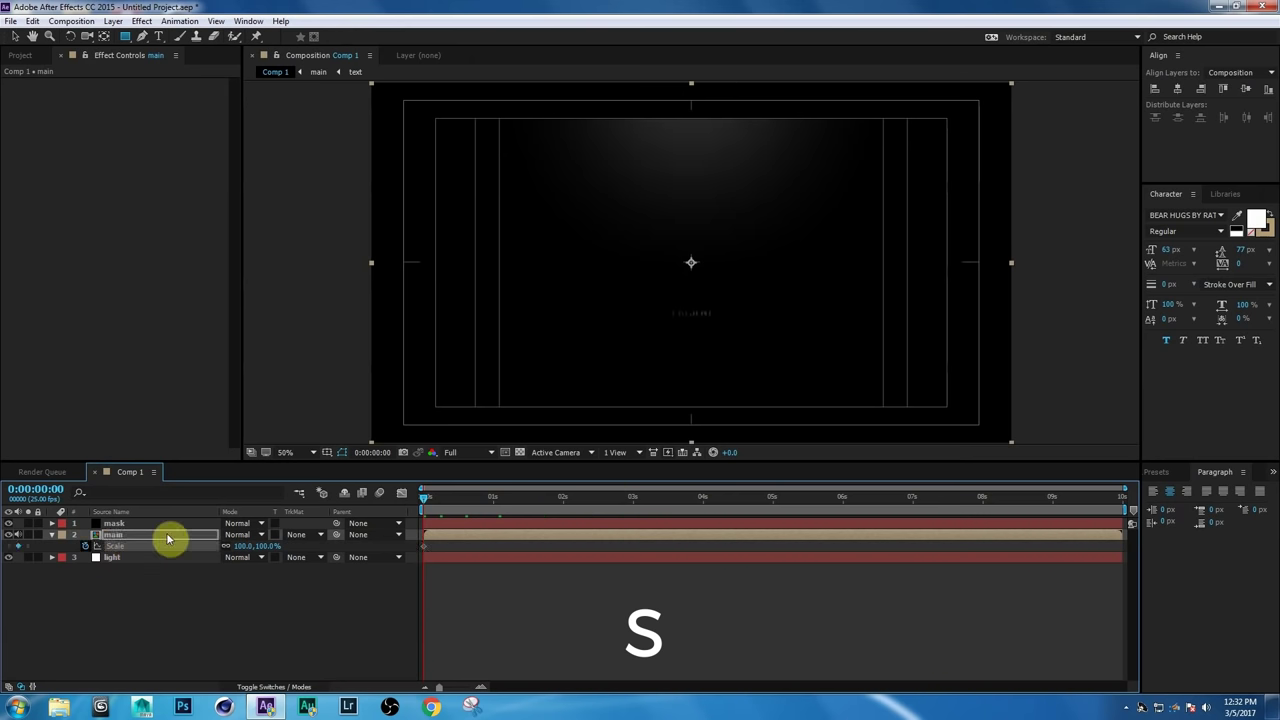
Key main's Scale to 120% at 9:24, then collapse its Scale row.
drag(420, 508, 1180, 509)
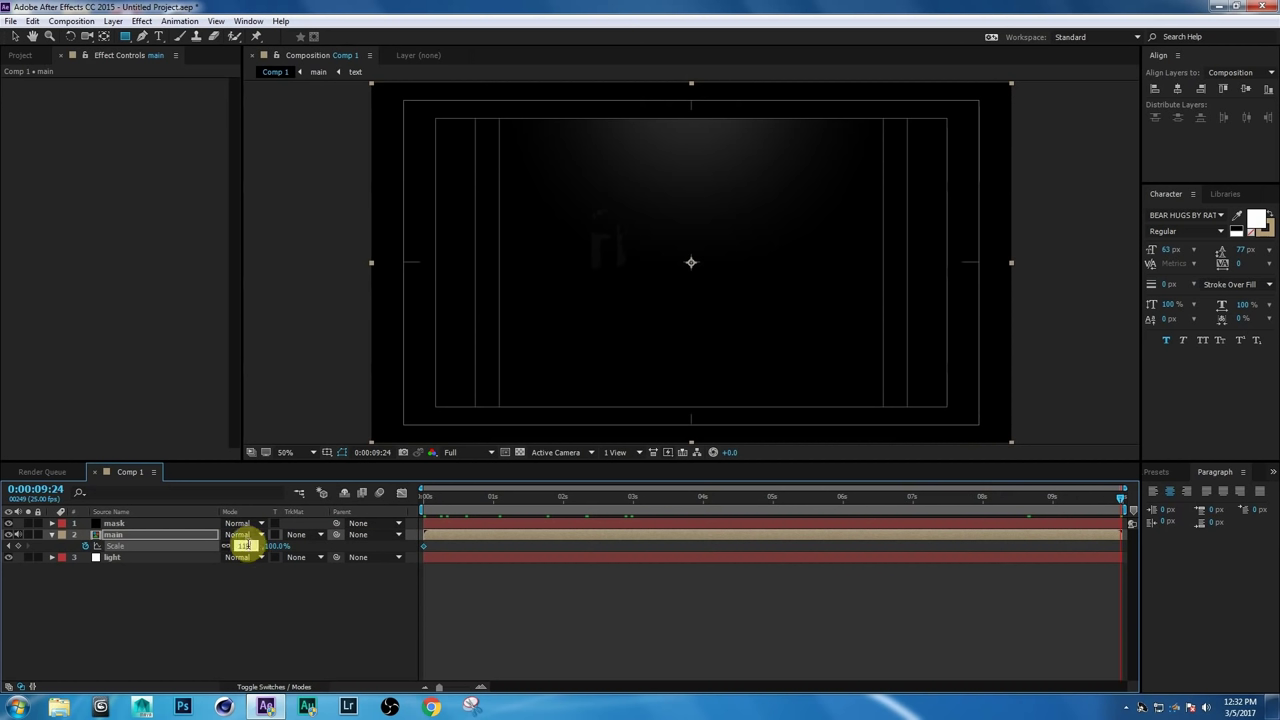
text(120)
key(Return)
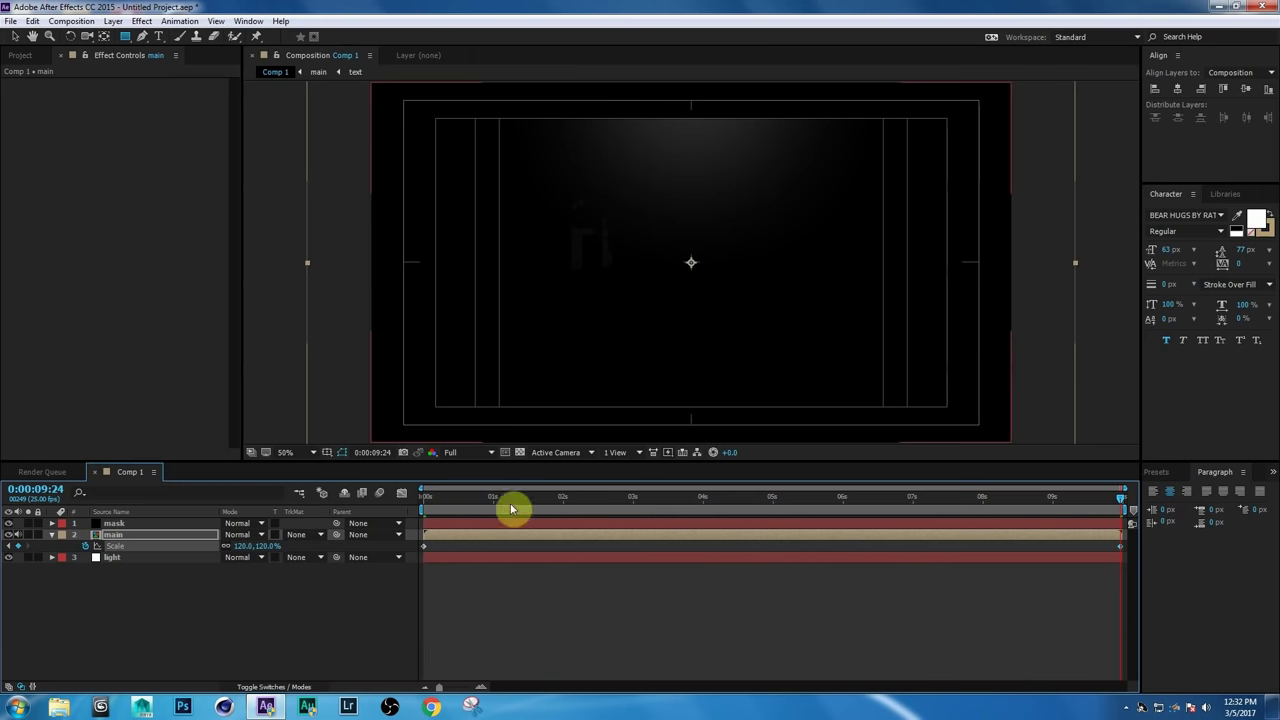
click(178, 603)
click(53, 534)
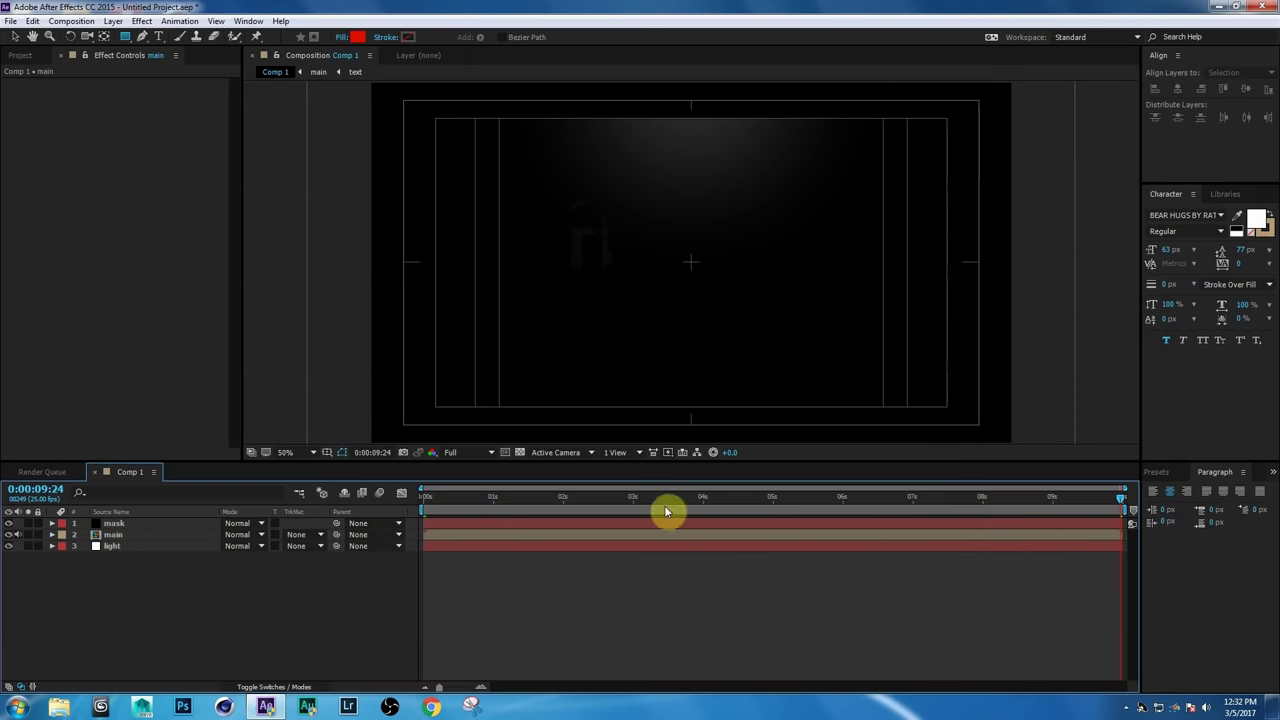
click(698, 497)
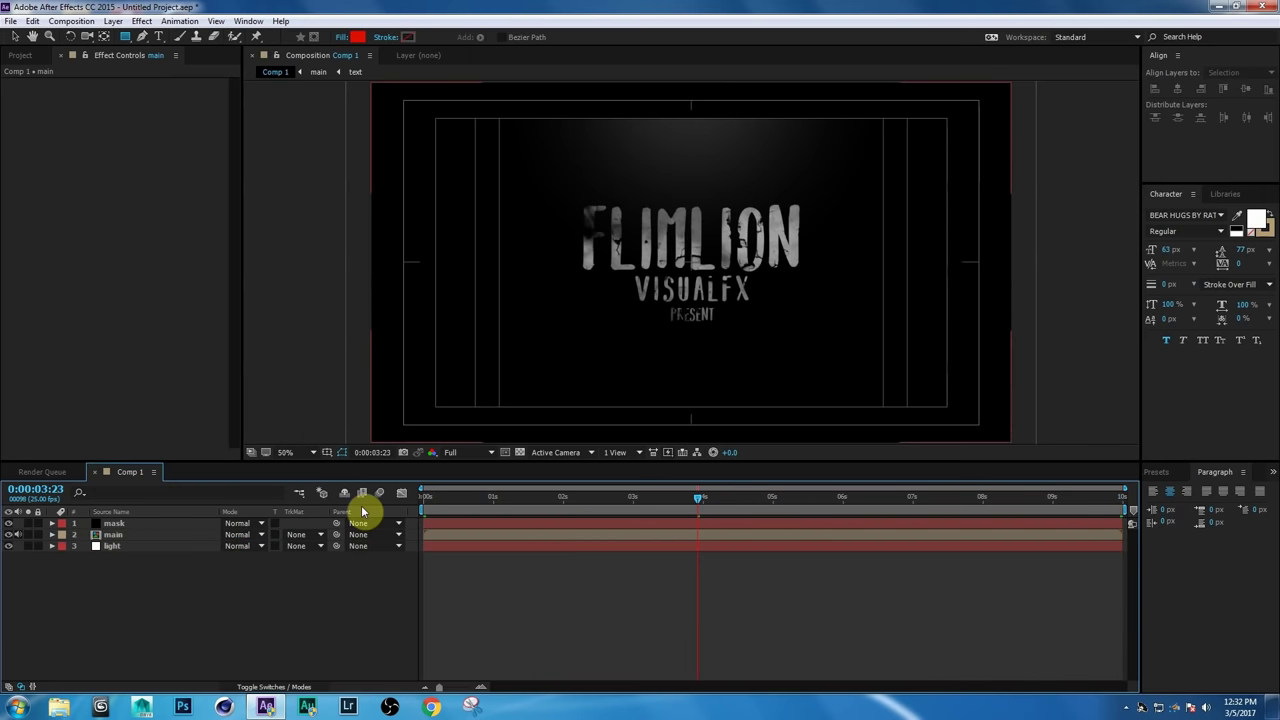
Add smoke 2.mp4 to the composition with its blend mode set to Screen.
click(21, 55)
drag(43, 240, 105, 540)
click(239, 546)
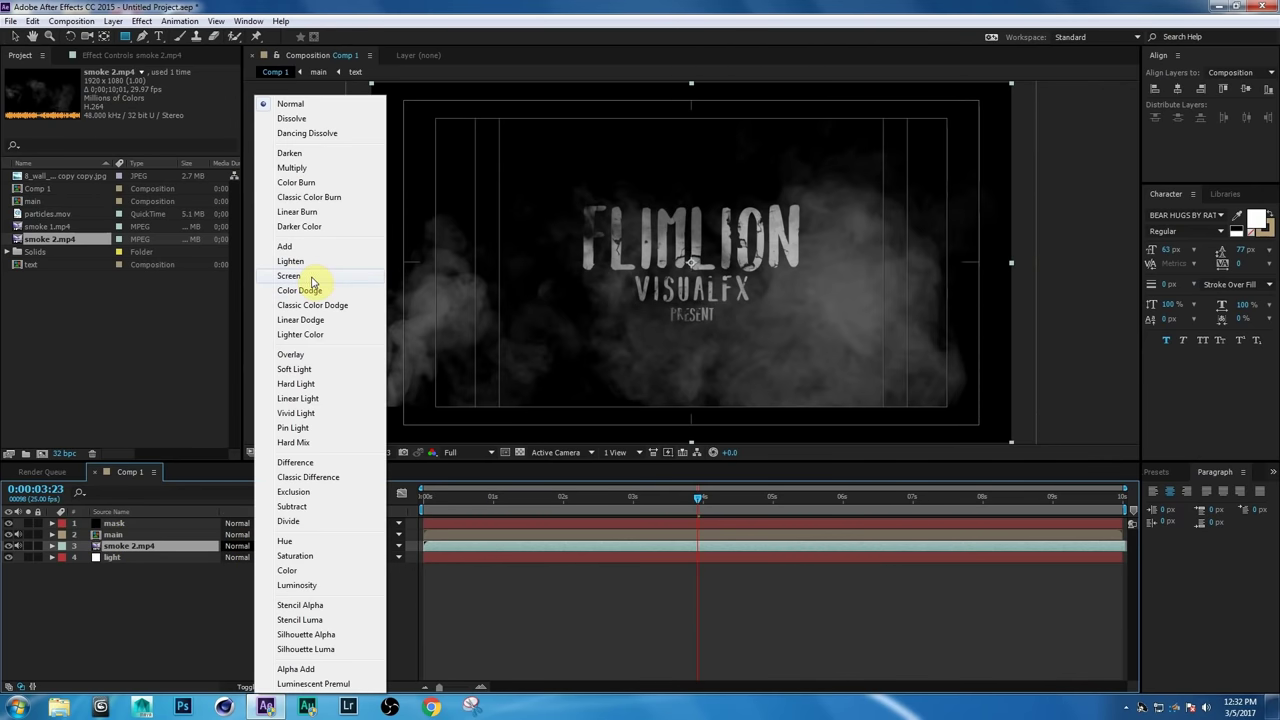
click(289, 276)
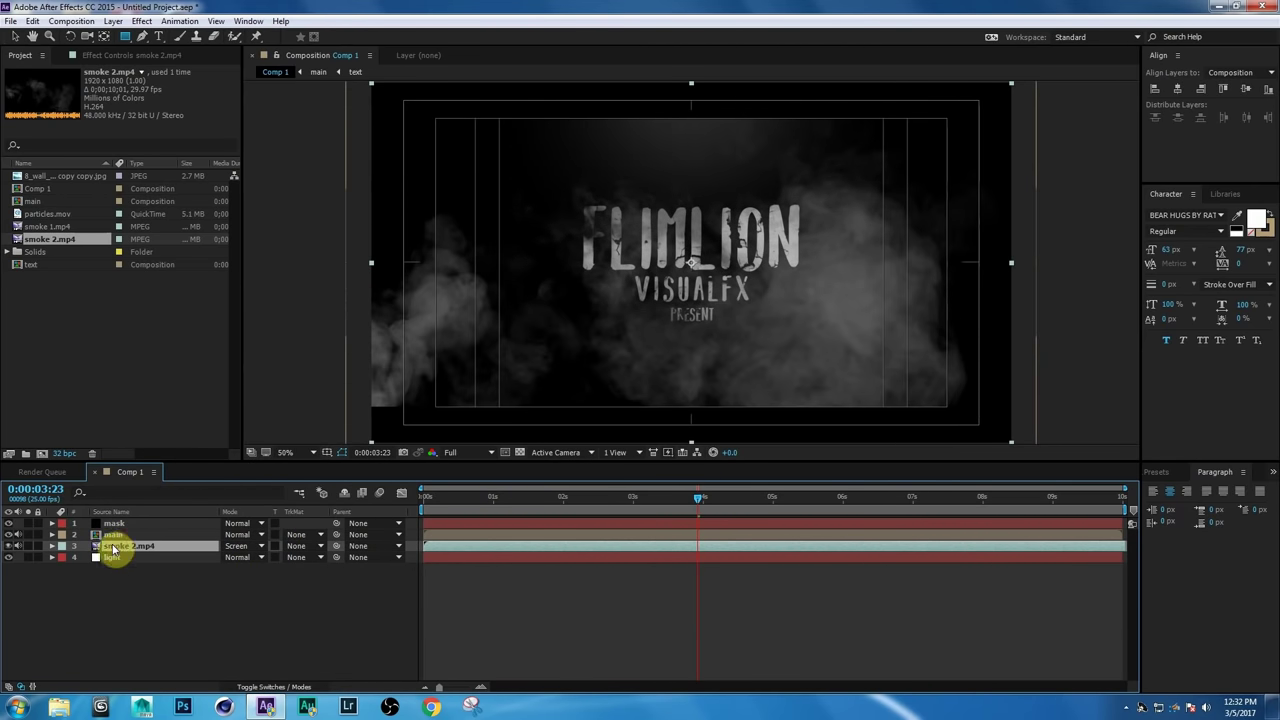
Apply Curves to smoke 2.mp4 and steepen the curve to brighten the smoke.
click(143, 21)
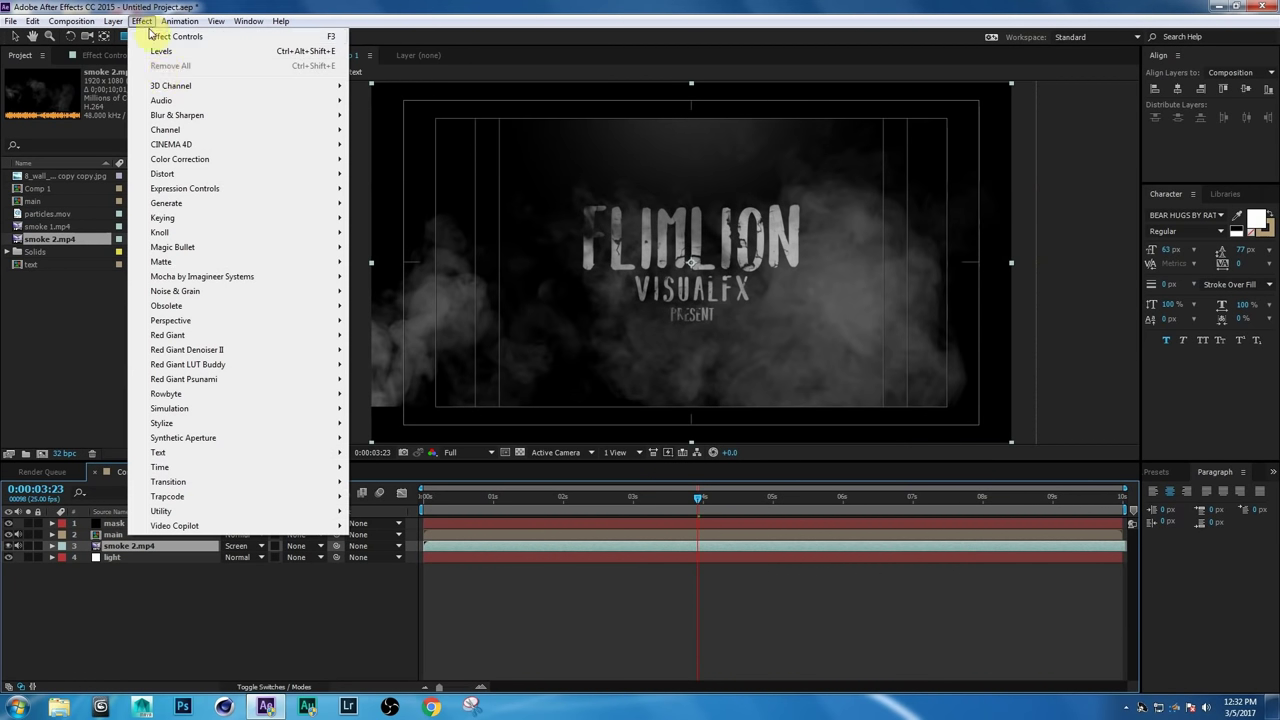
mouse_move(180, 159)
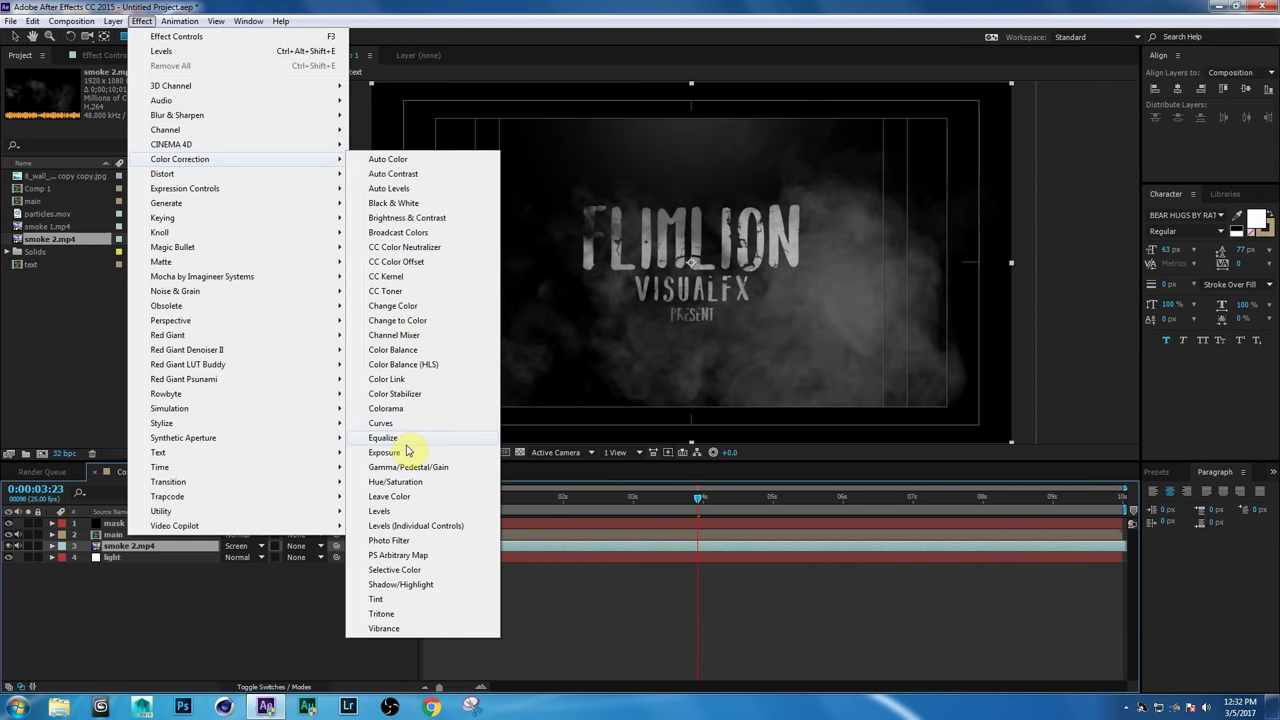
click(381, 423)
drag(190, 147, 157, 126)
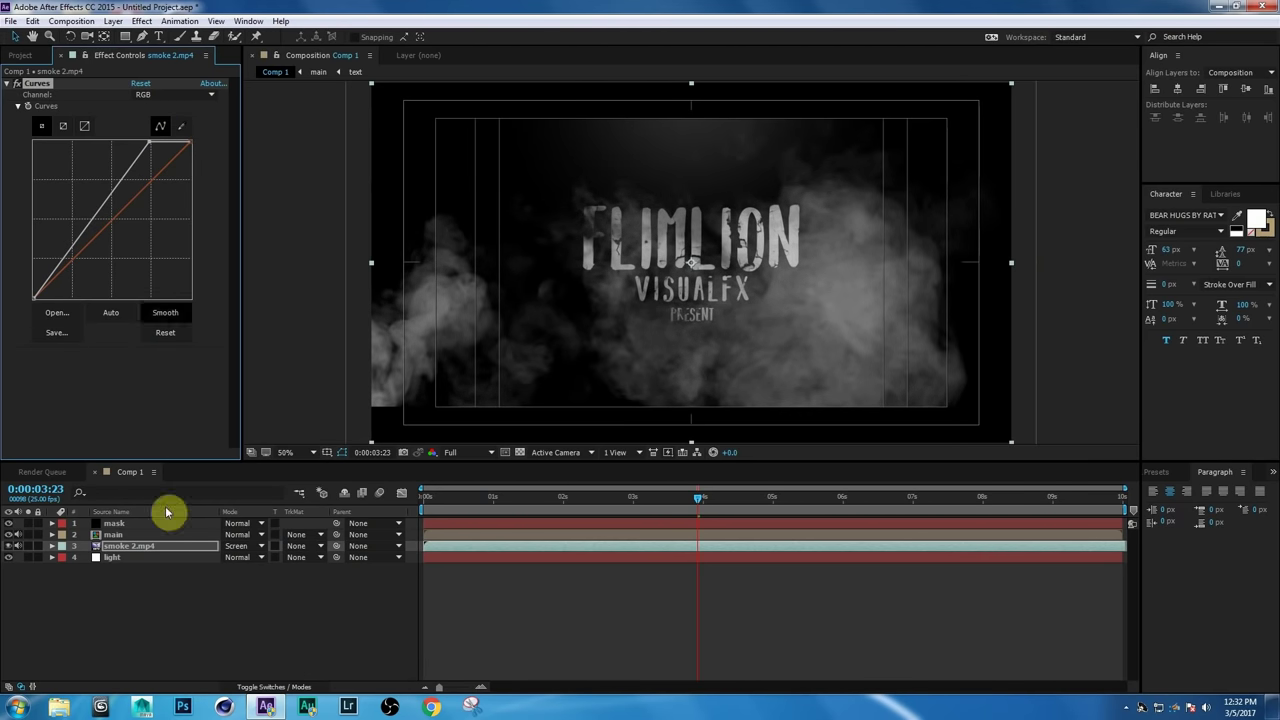
click(139, 613)
right_click(137, 612)
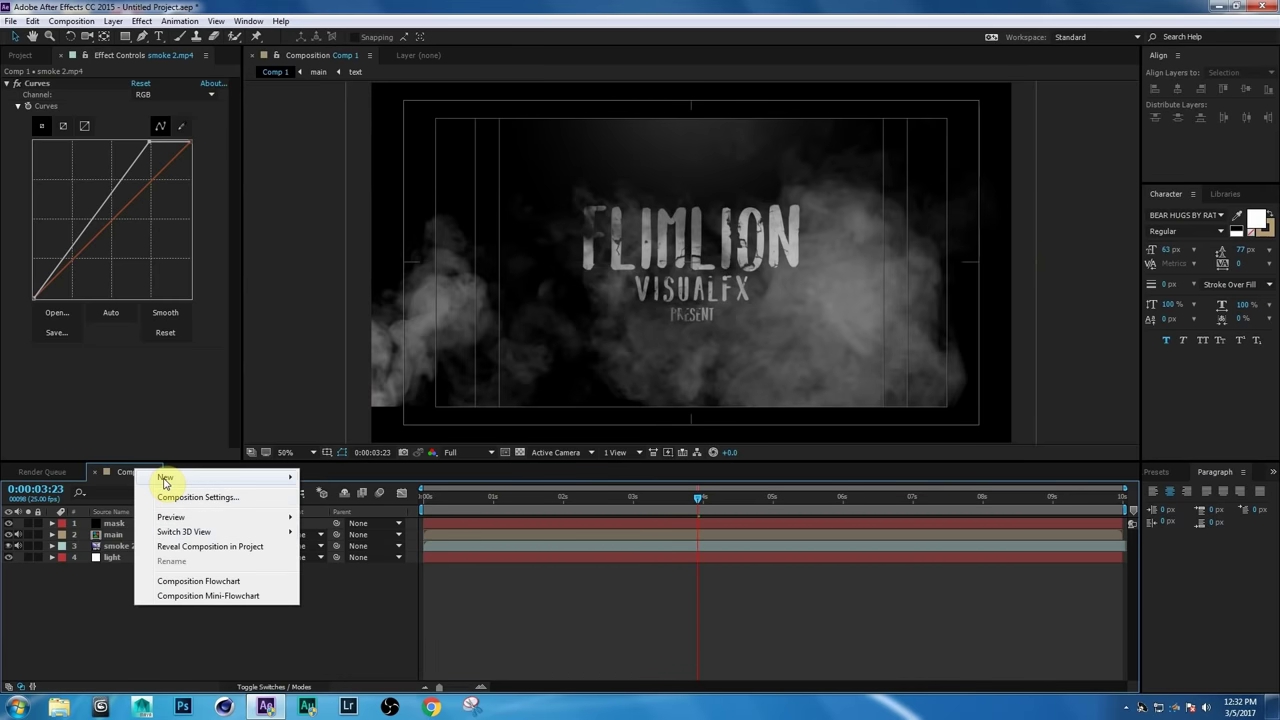
Add an adjustment layer on top and bend its Curves upward to brighten everything.
mouse_move(165, 483)
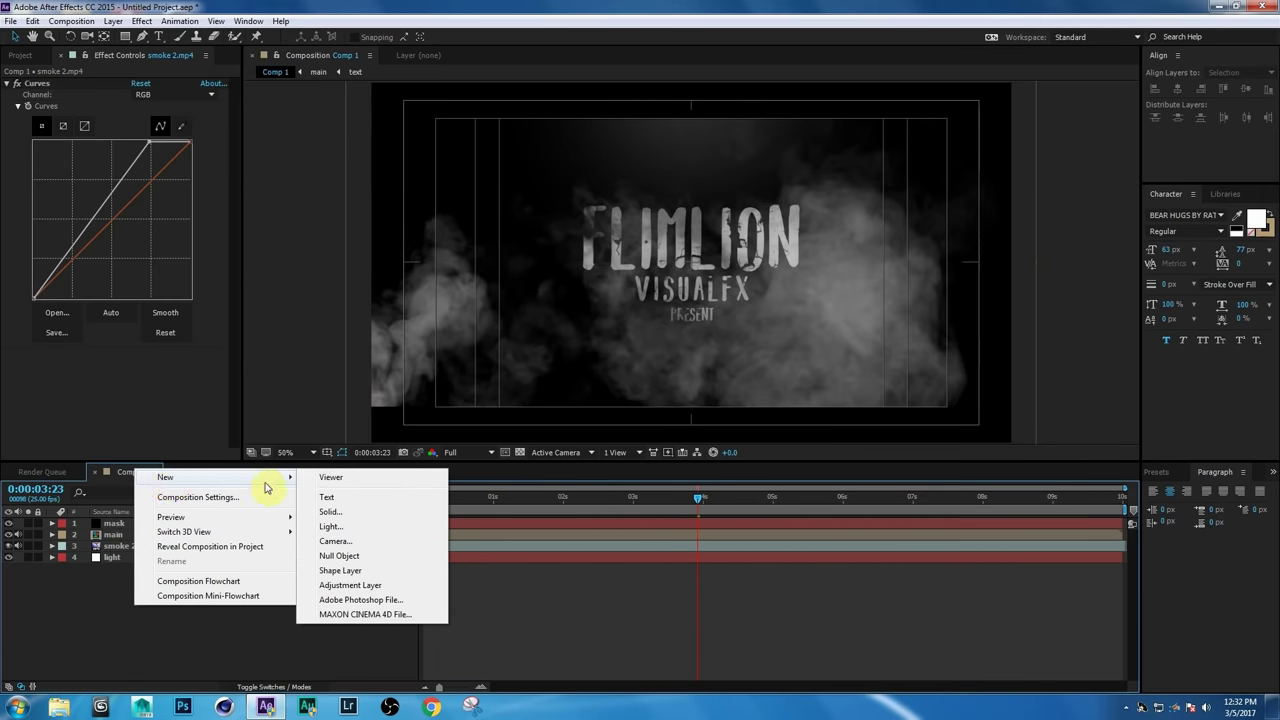
click(344, 588)
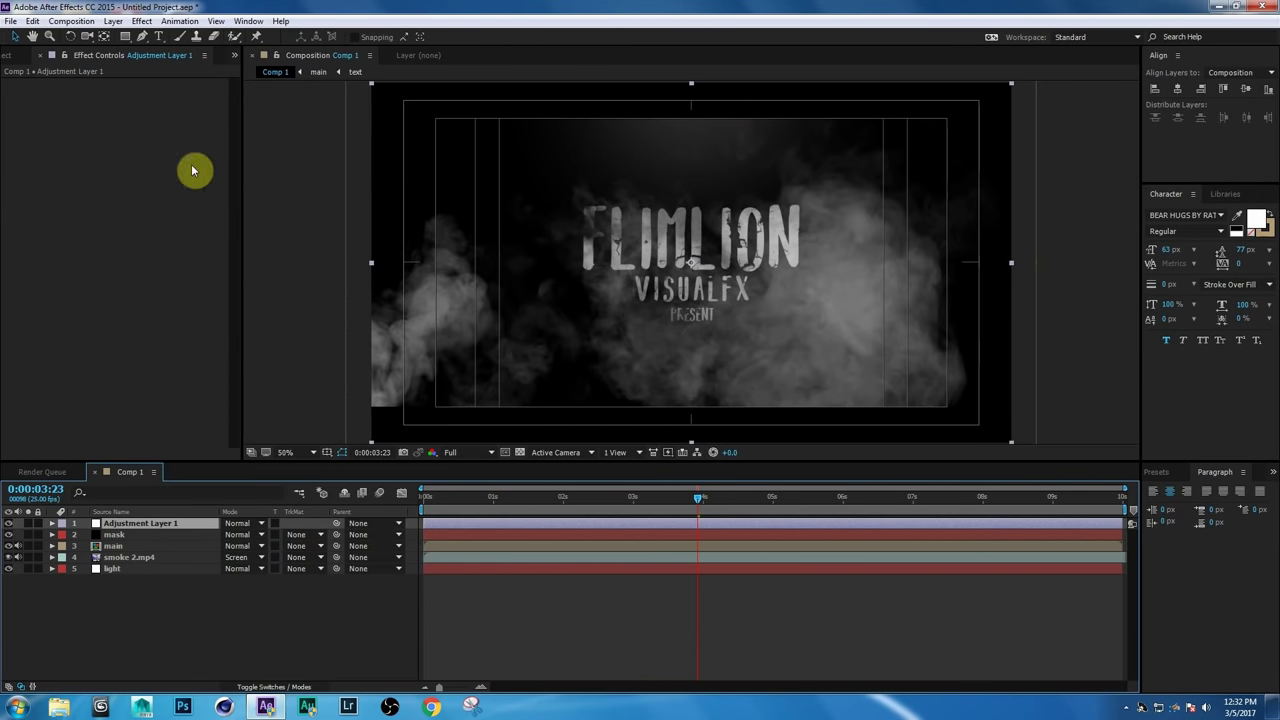
click(142, 21)
mouse_move(190, 160)
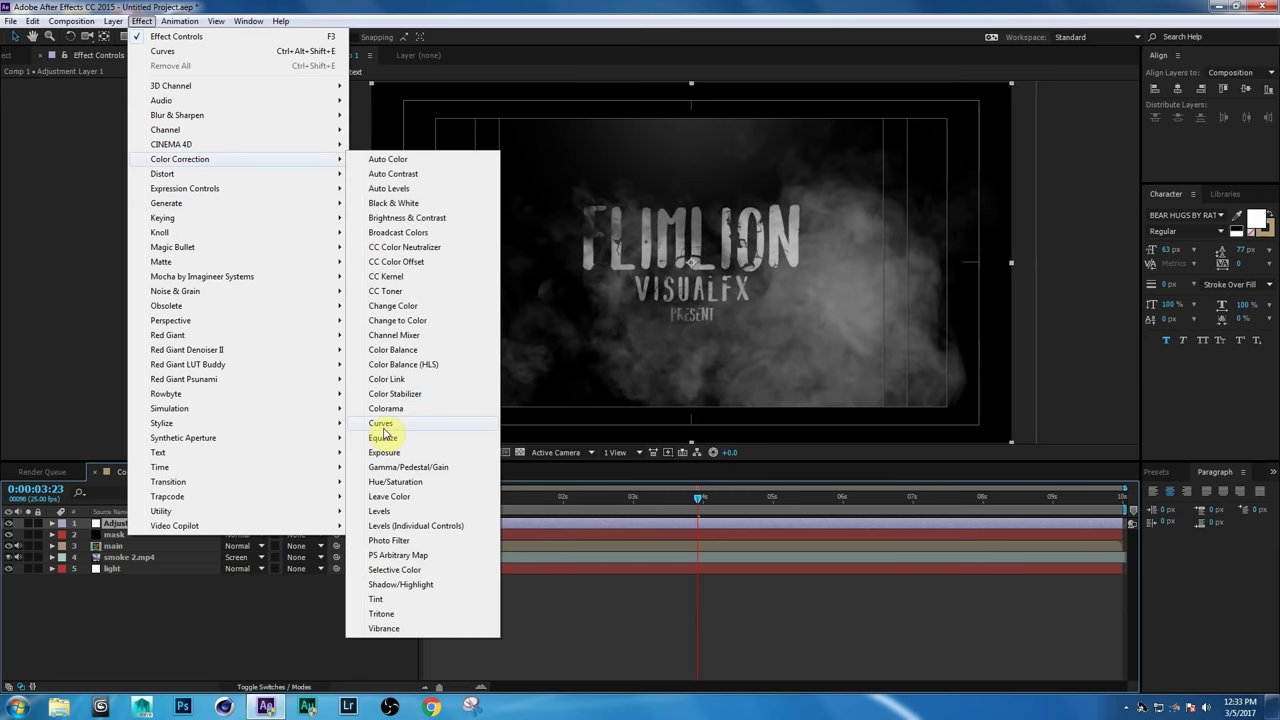
click(382, 426)
drag(115, 212, 107, 177)
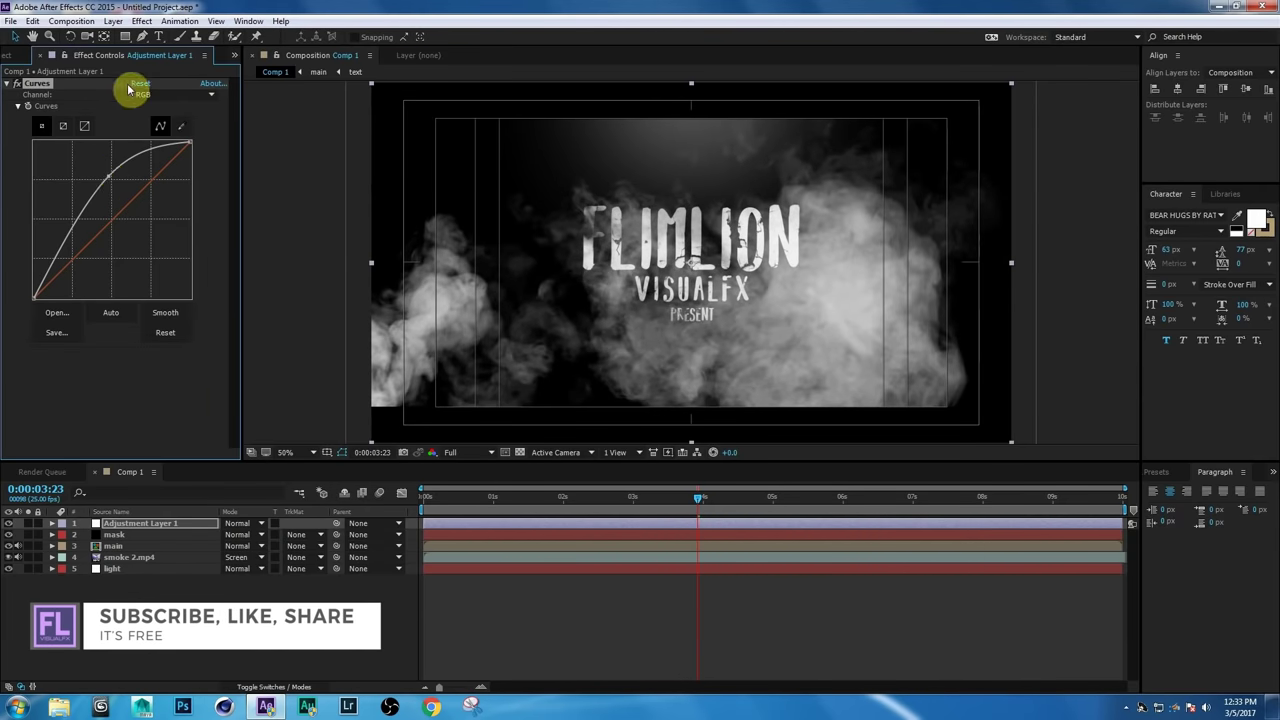
Add Sharpen to the adjustment layer with an Amount of 50.
click(143, 22)
mouse_move(178, 118)
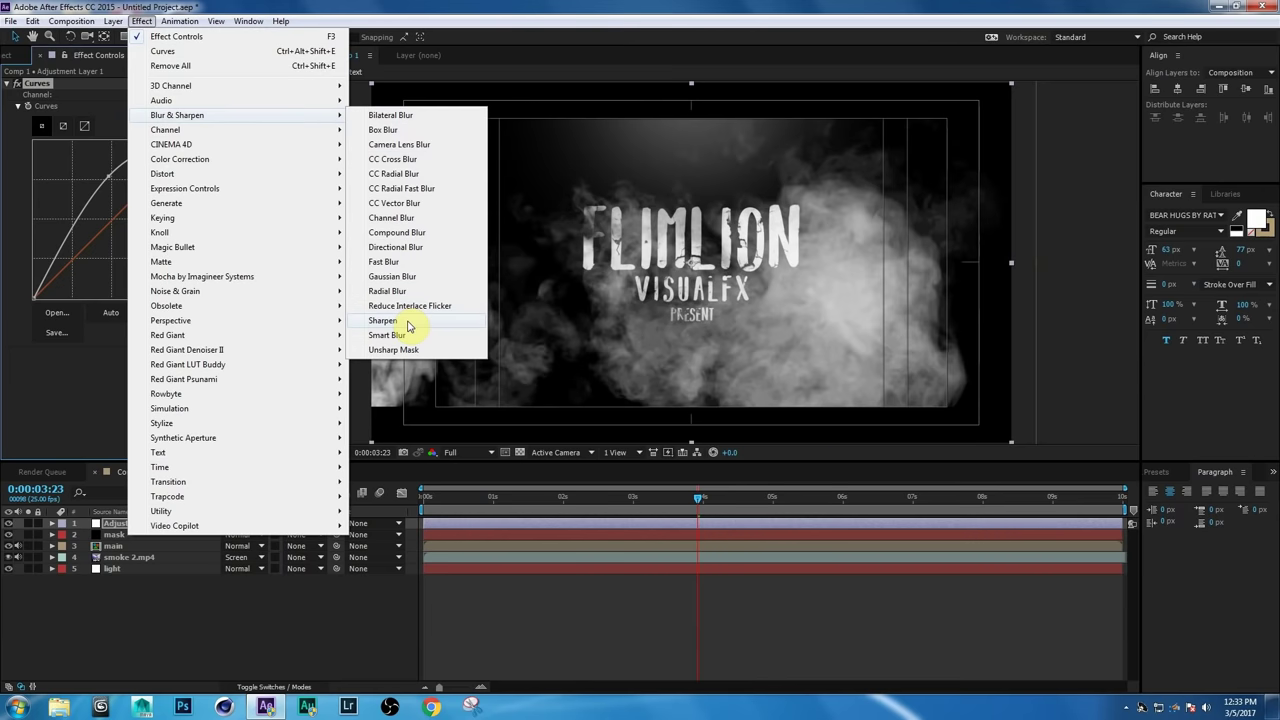
click(408, 326)
click(145, 364)
text(50)
key(Return)
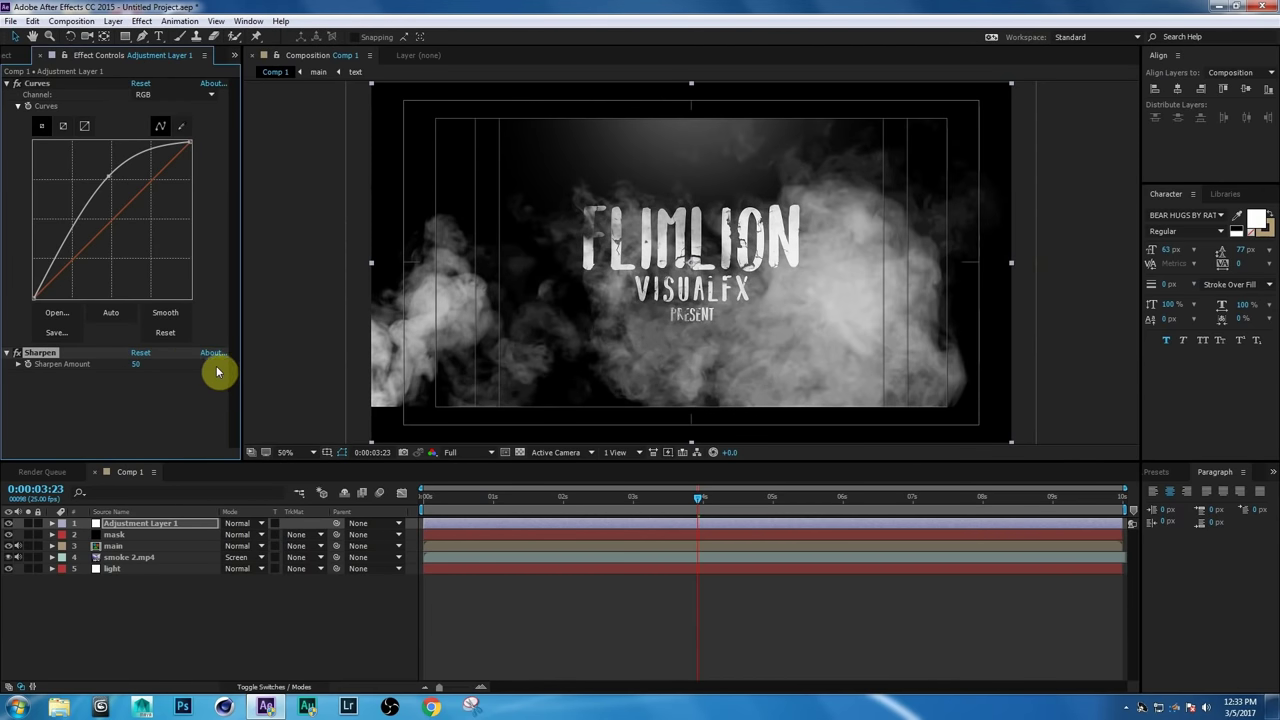
Add a Fast Blur effect to the adjustment layer.
click(141, 22)
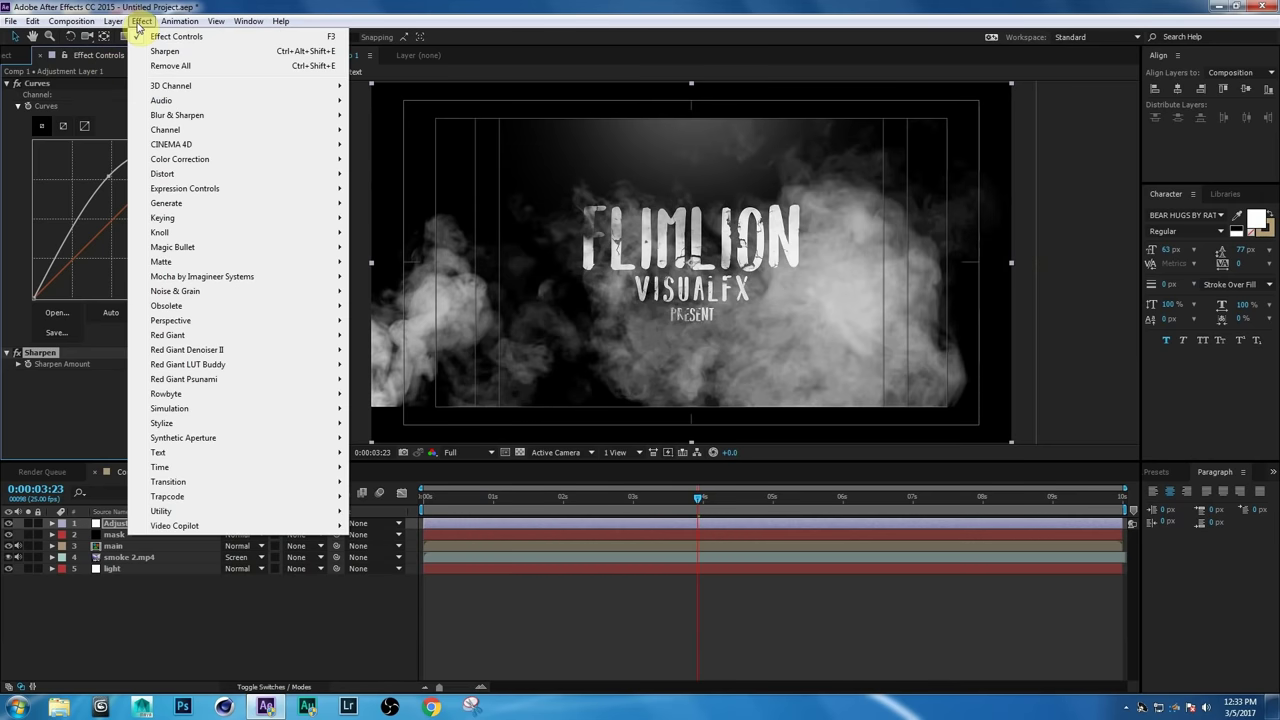
mouse_move(170, 117)
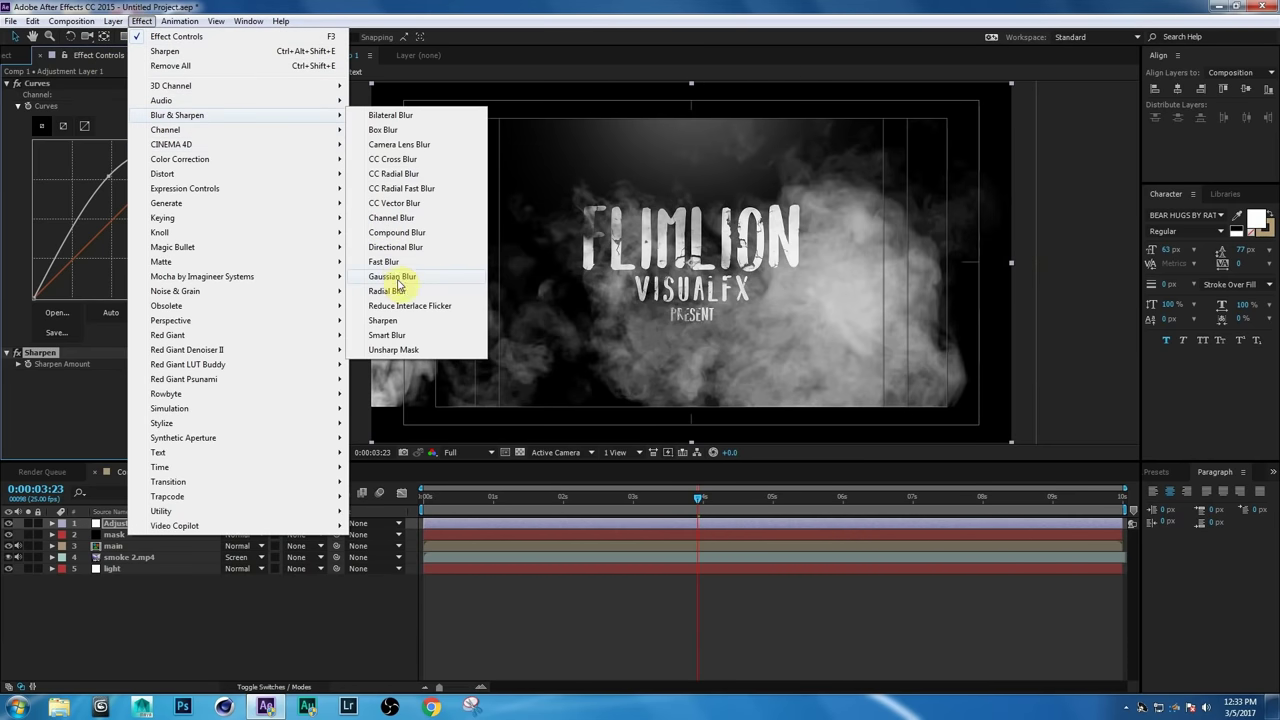
click(398, 263)
click(446, 497)
Move Adjustment Layer 1 below the mask layer.
click(420, 496)
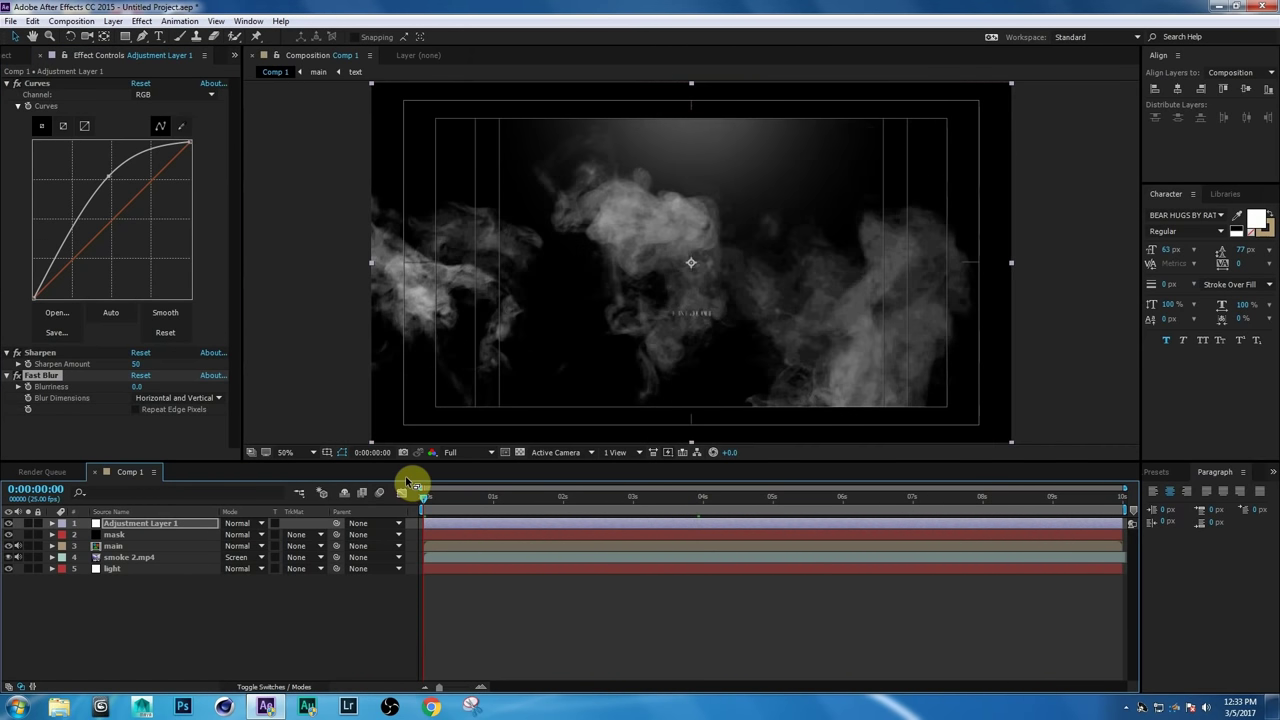
click(122, 524)
drag(135, 530, 130, 541)
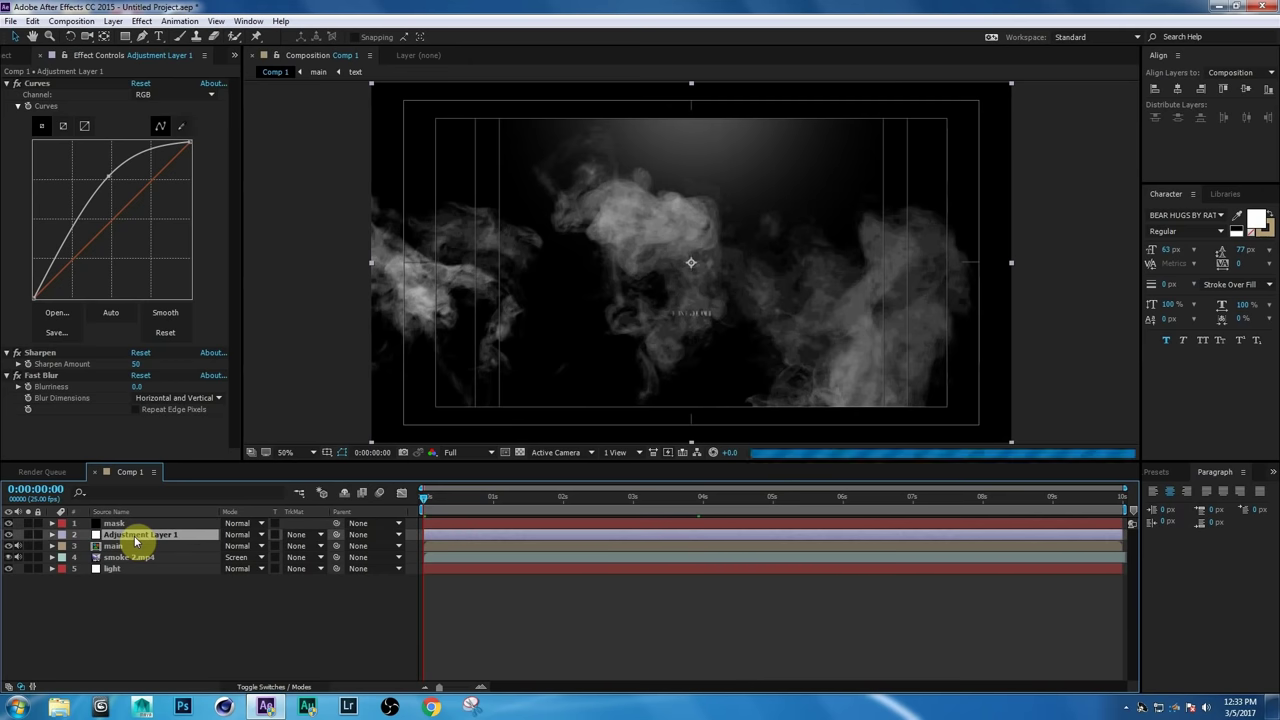
Keyframe Fast Blur Blurriness from 50 at the start to 0 at frame 7.
click(28, 393)
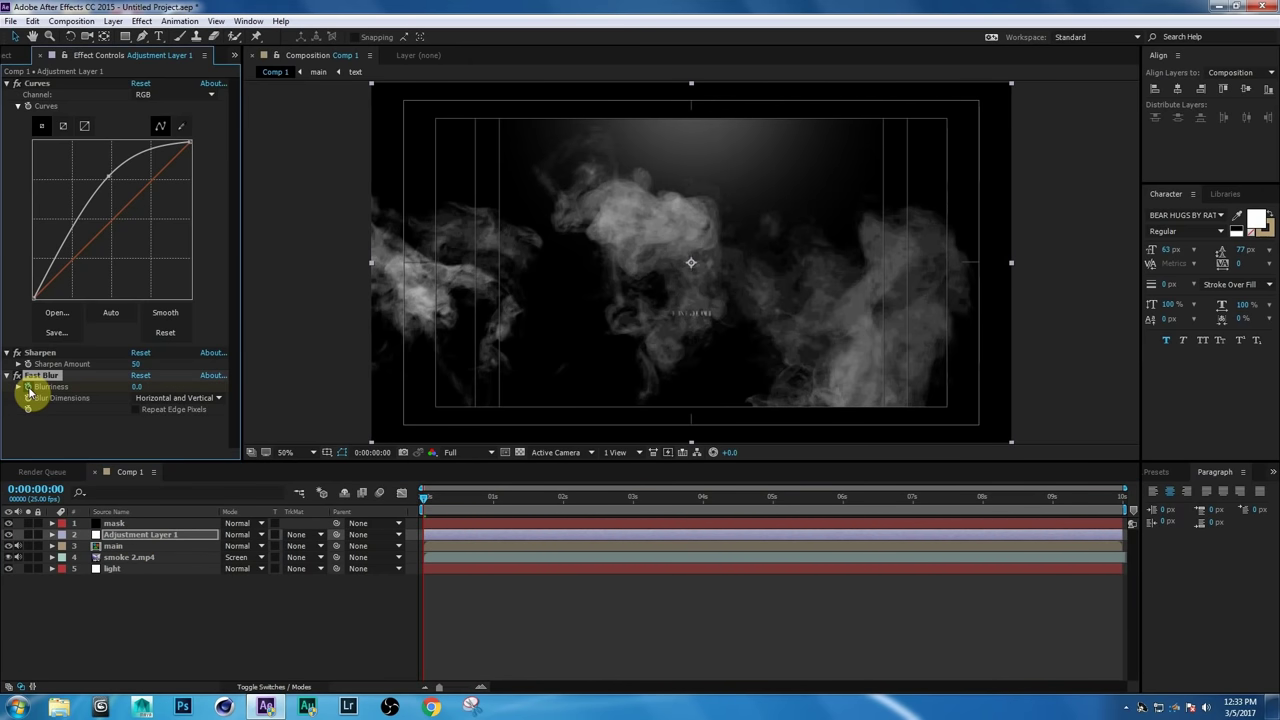
click(137, 387)
text(50)
key(Return)
click(433, 500)
drag(433, 500, 445, 500)
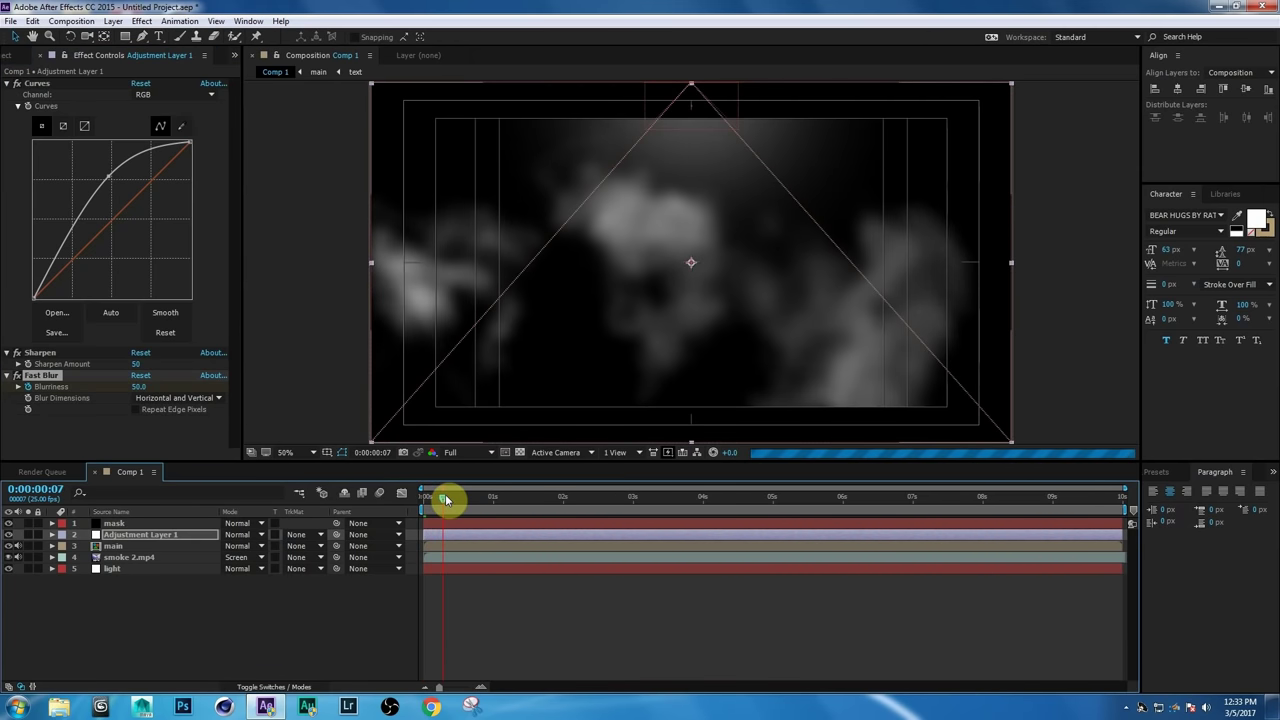
drag(137, 387, 65, 386)
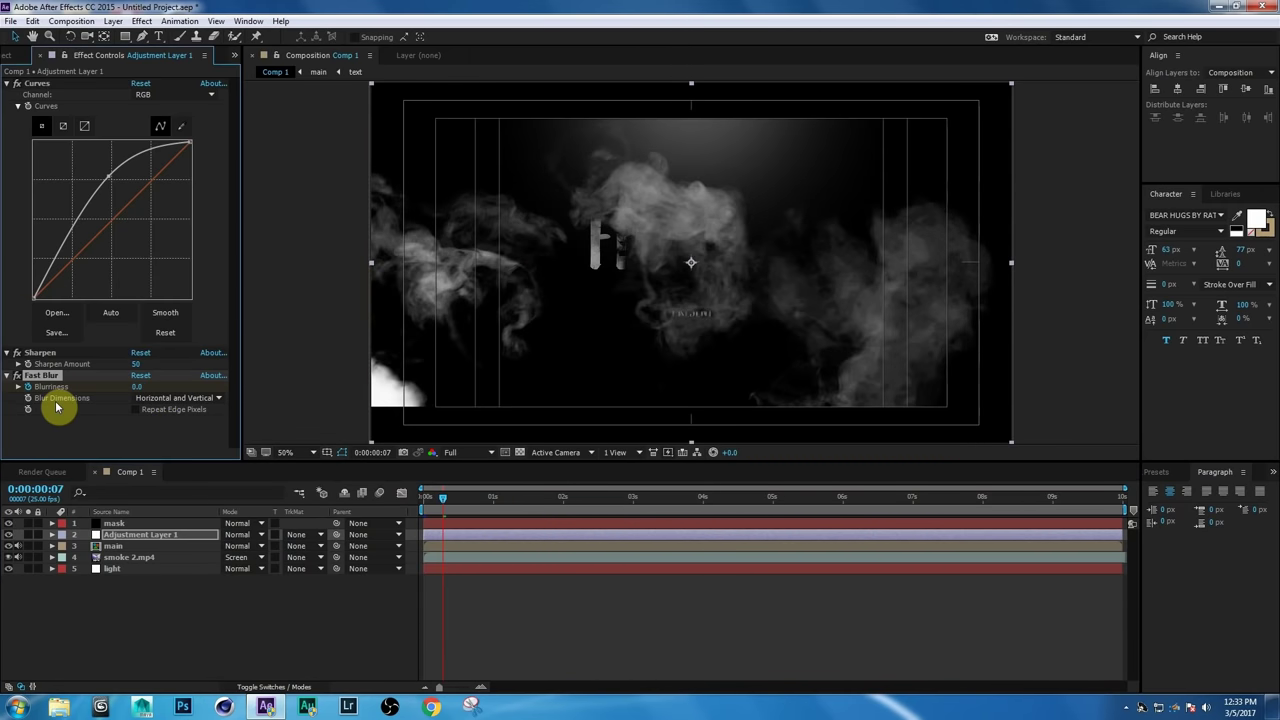
Preview the result at about 3 seconds, 5:05 and 6:08 to check title and smoke.
click(142, 614)
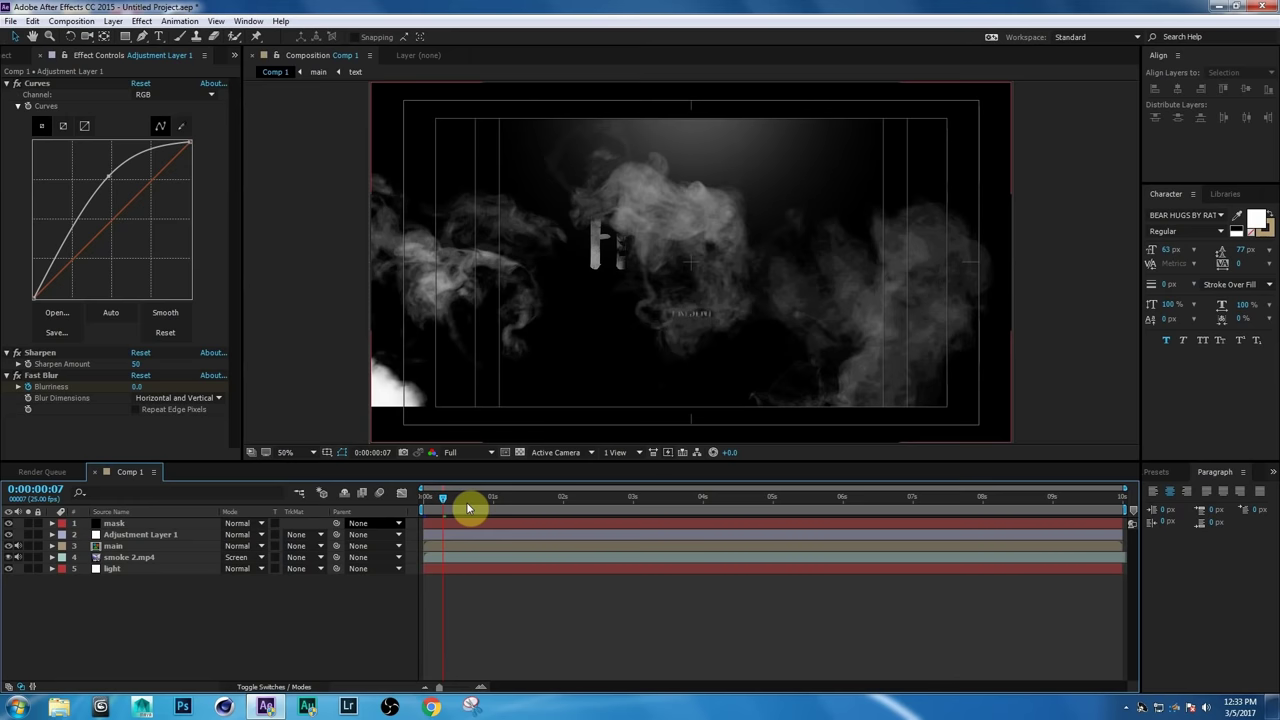
drag(447, 499, 724, 502)
click(786, 497)
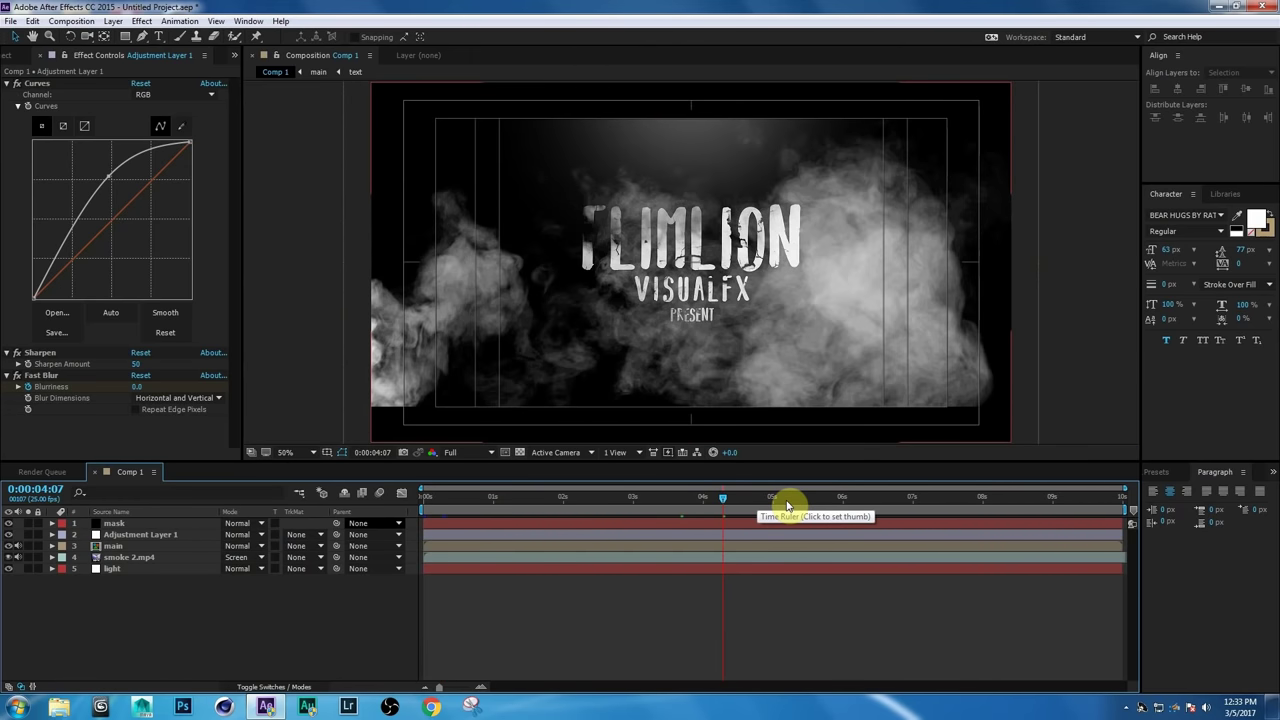
click(866, 497)
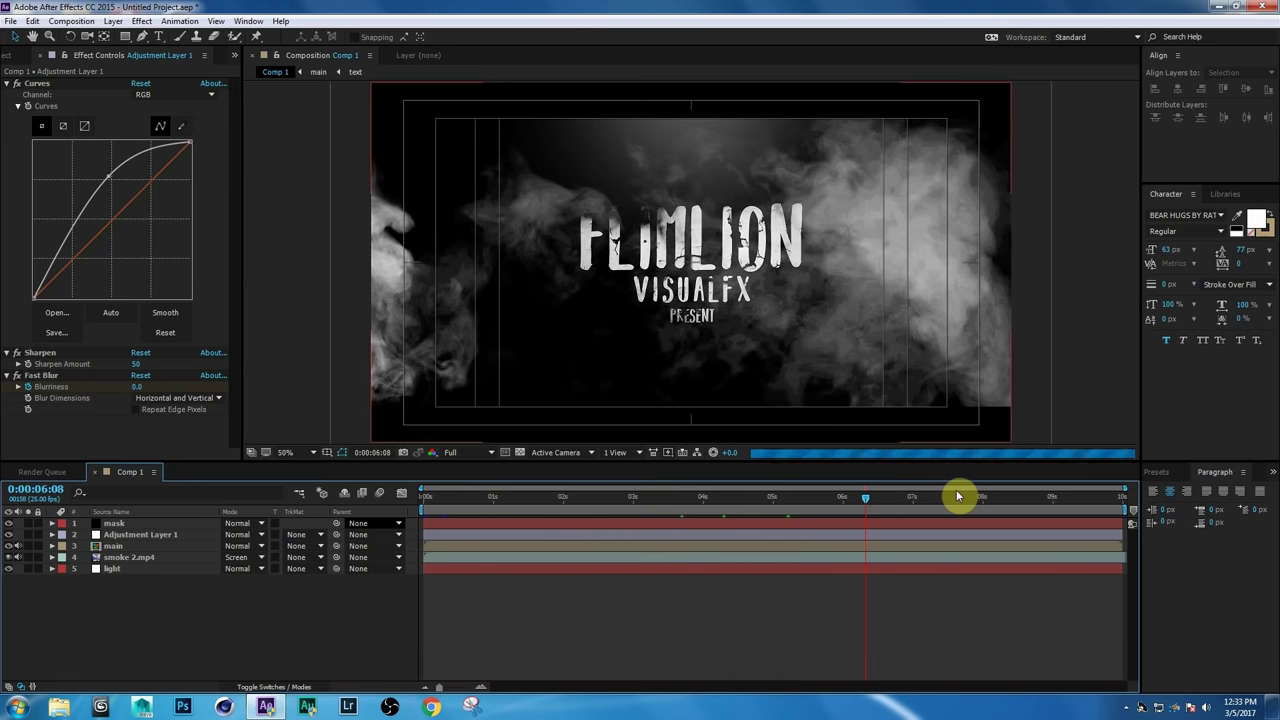
Add particles.mov in Screen mode, then select all six layers.
click(8, 55)
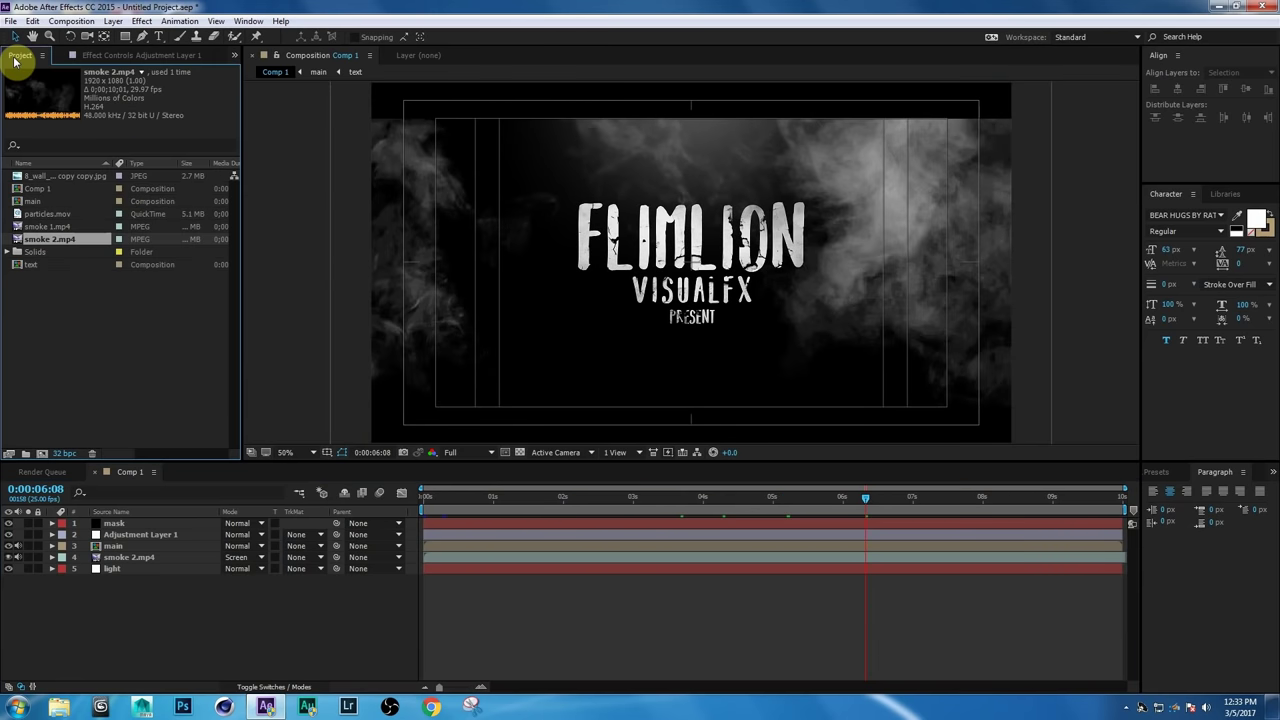
drag(45, 214, 118, 545)
click(253, 549)
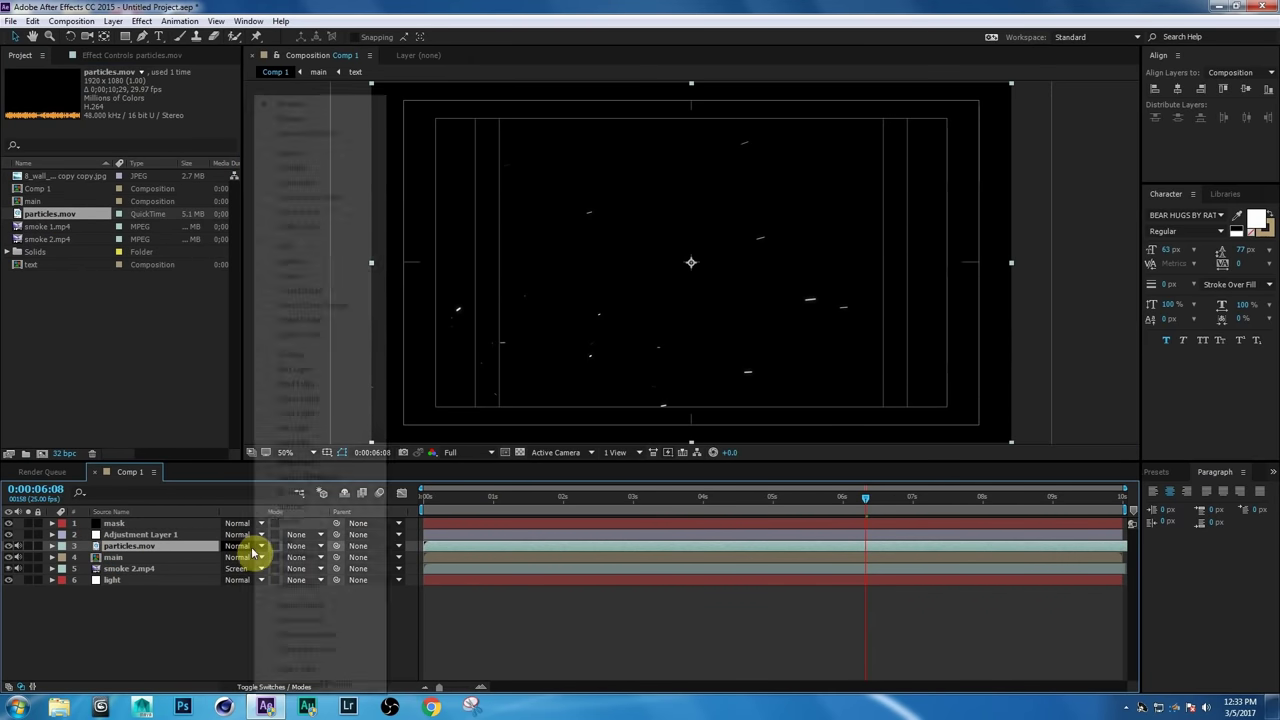
click(289, 276)
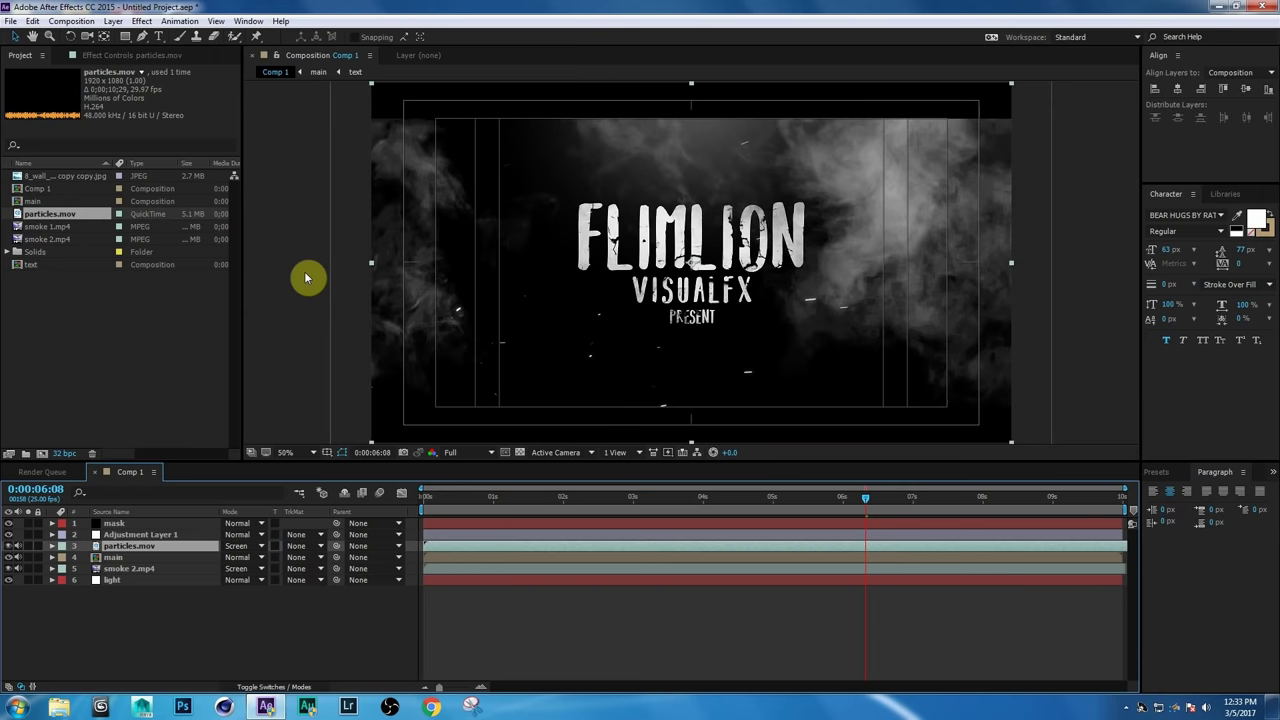
click(129, 609)
drag(122, 566, 129, 528)
Pre-compose the six selected layers into a nested composition named FINAL.
right_click(129, 528)
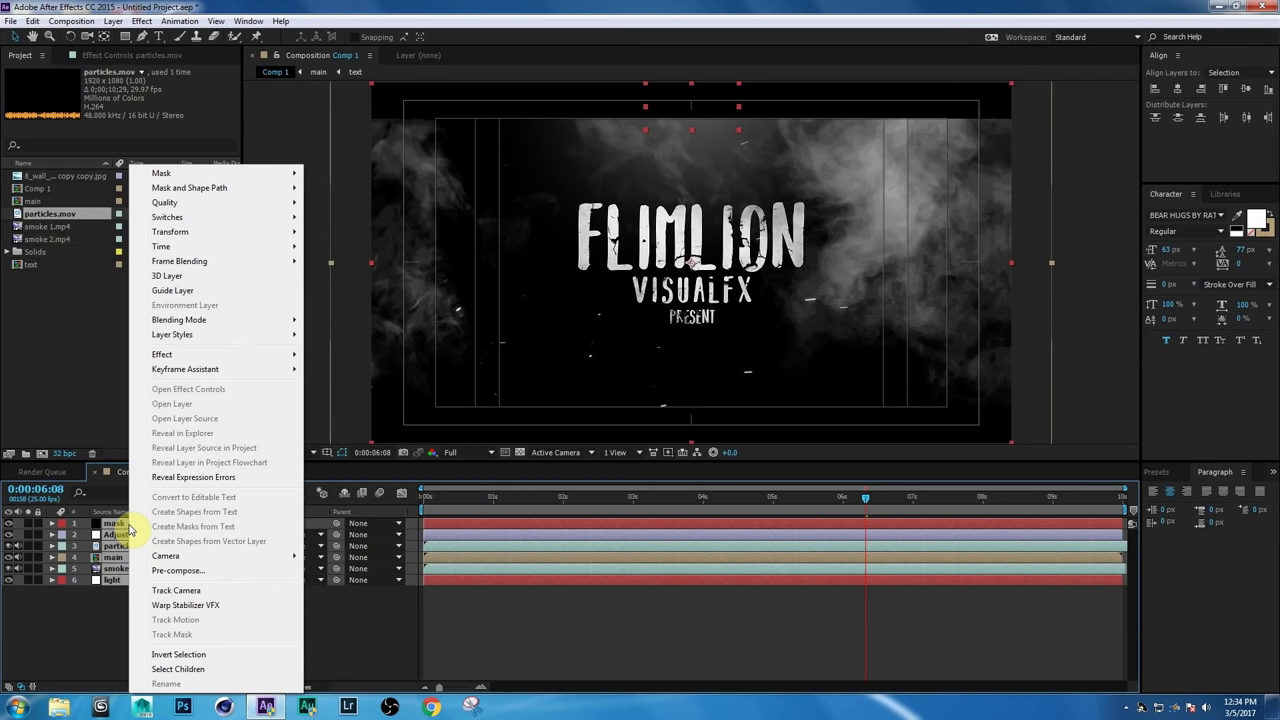
click(157, 572)
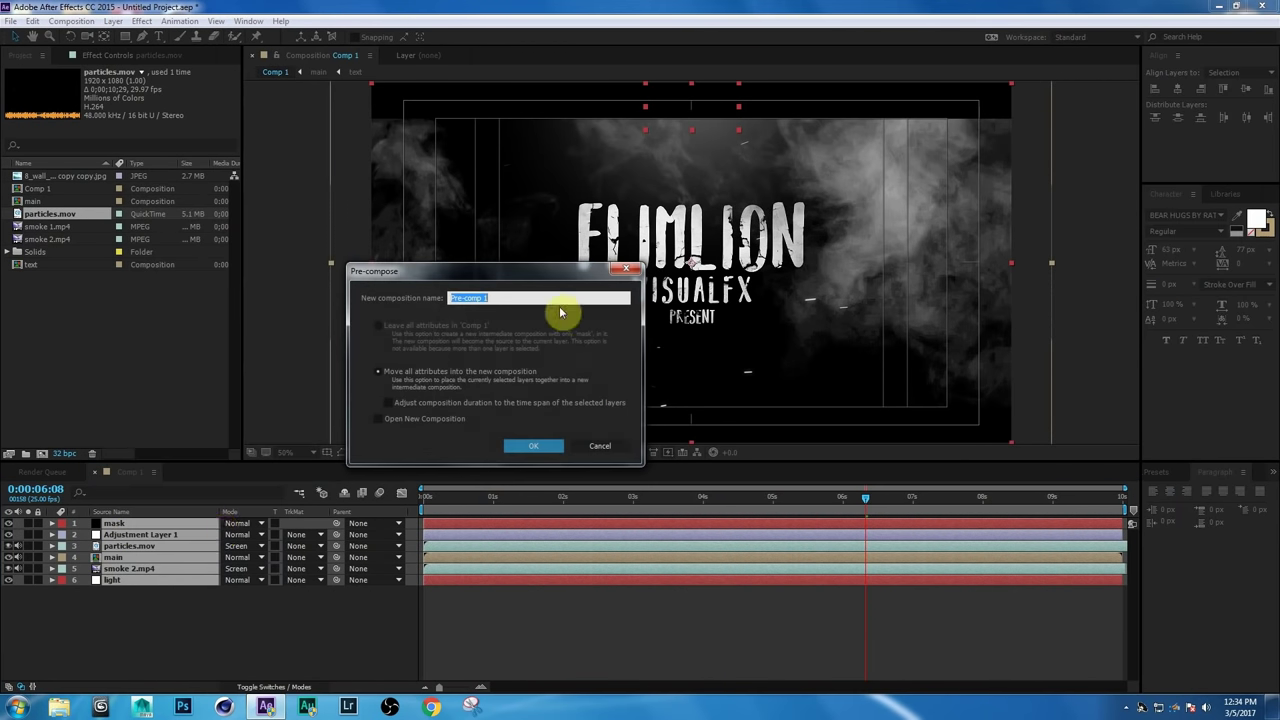
key(ctrl+a)
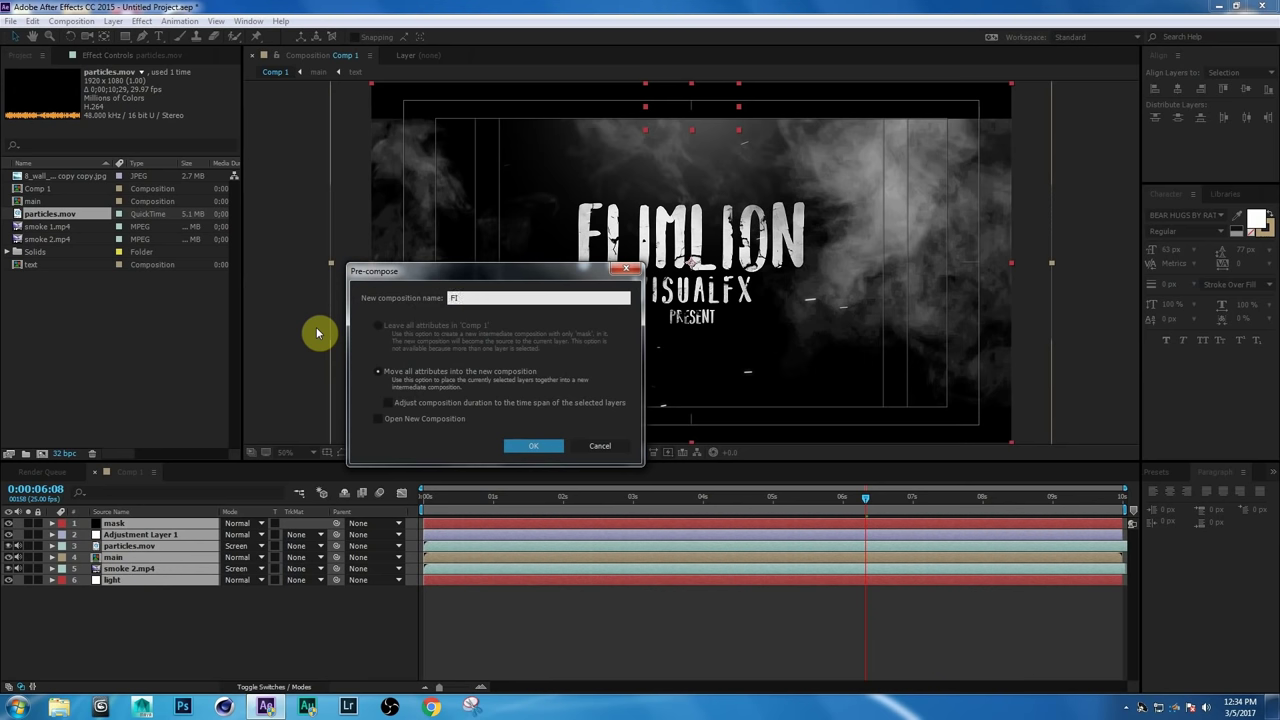
click(535, 446)
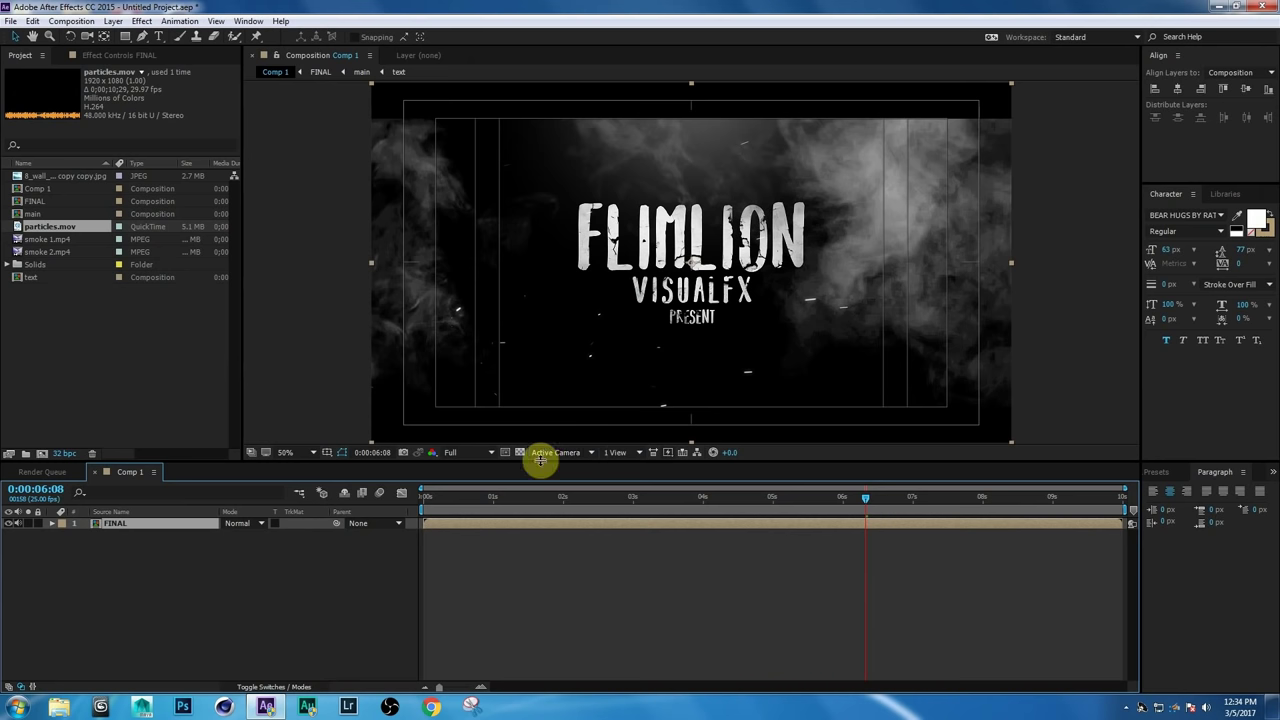
click(145, 553)
drag(868, 501, 1081, 500)
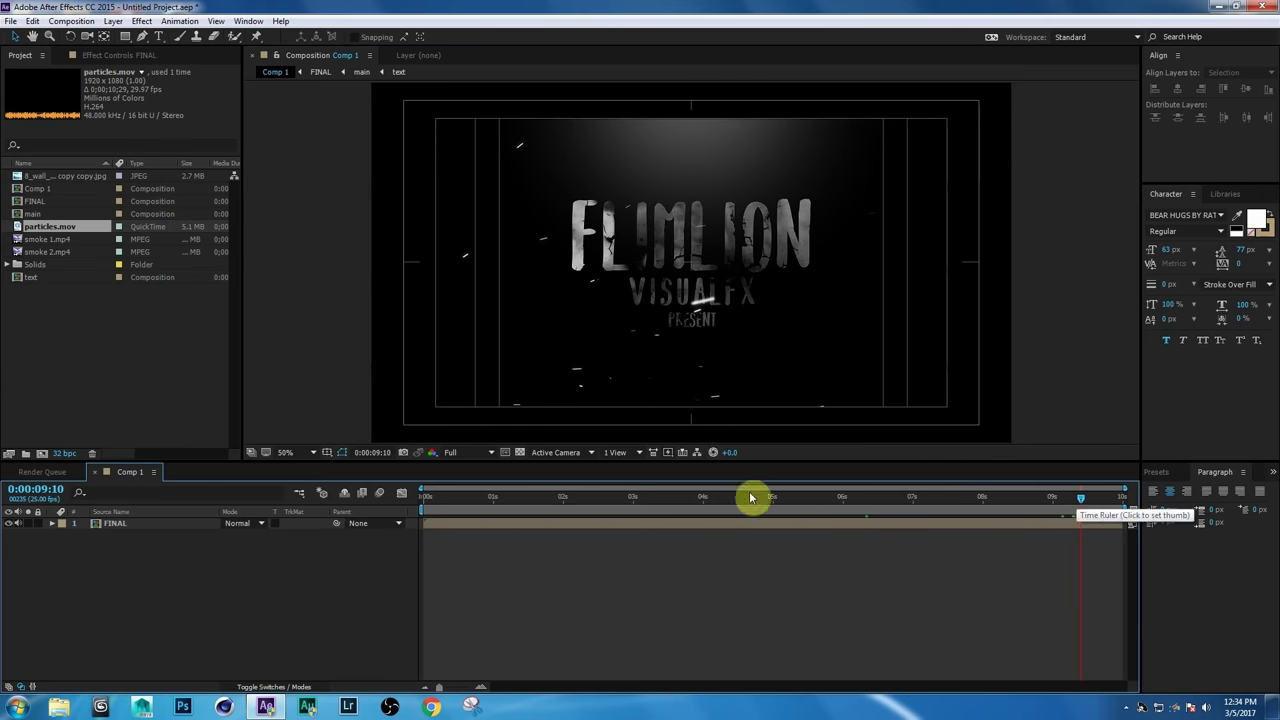
Keyframe FINAL's Opacity from 100% at 9:10 down to 0% at 9:24.
click(133, 525)
key(t)
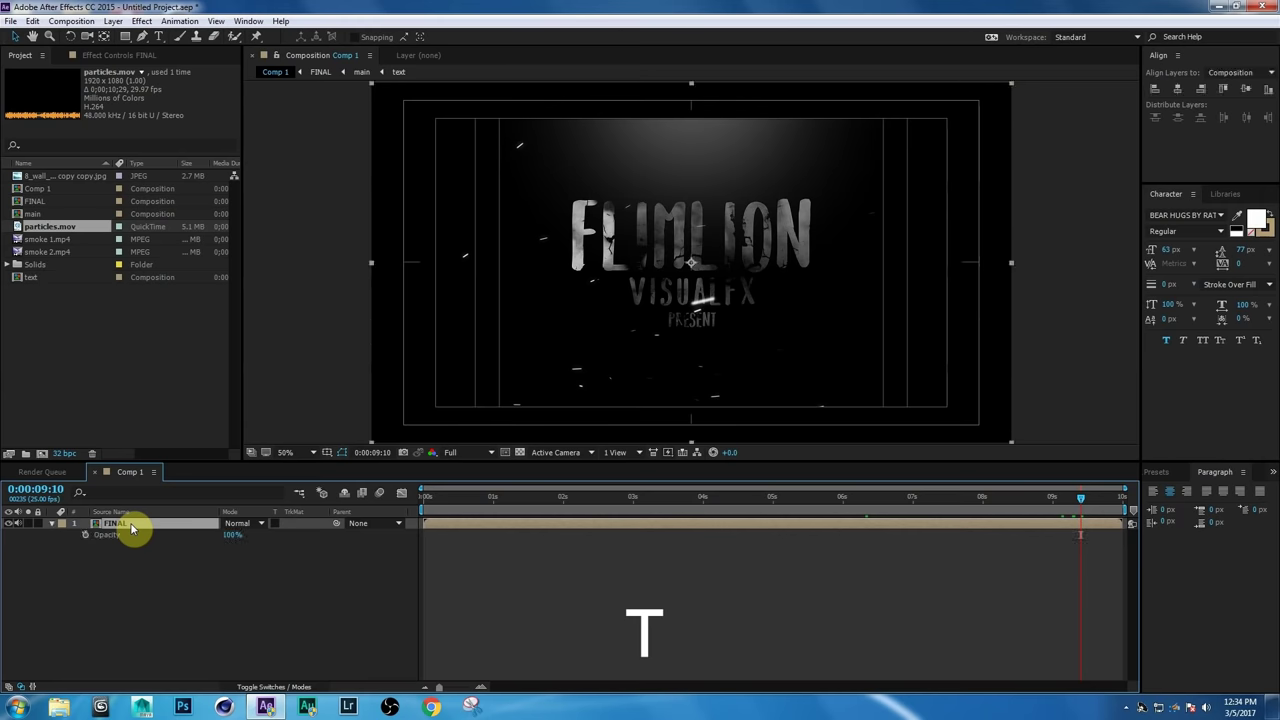
click(85, 535)
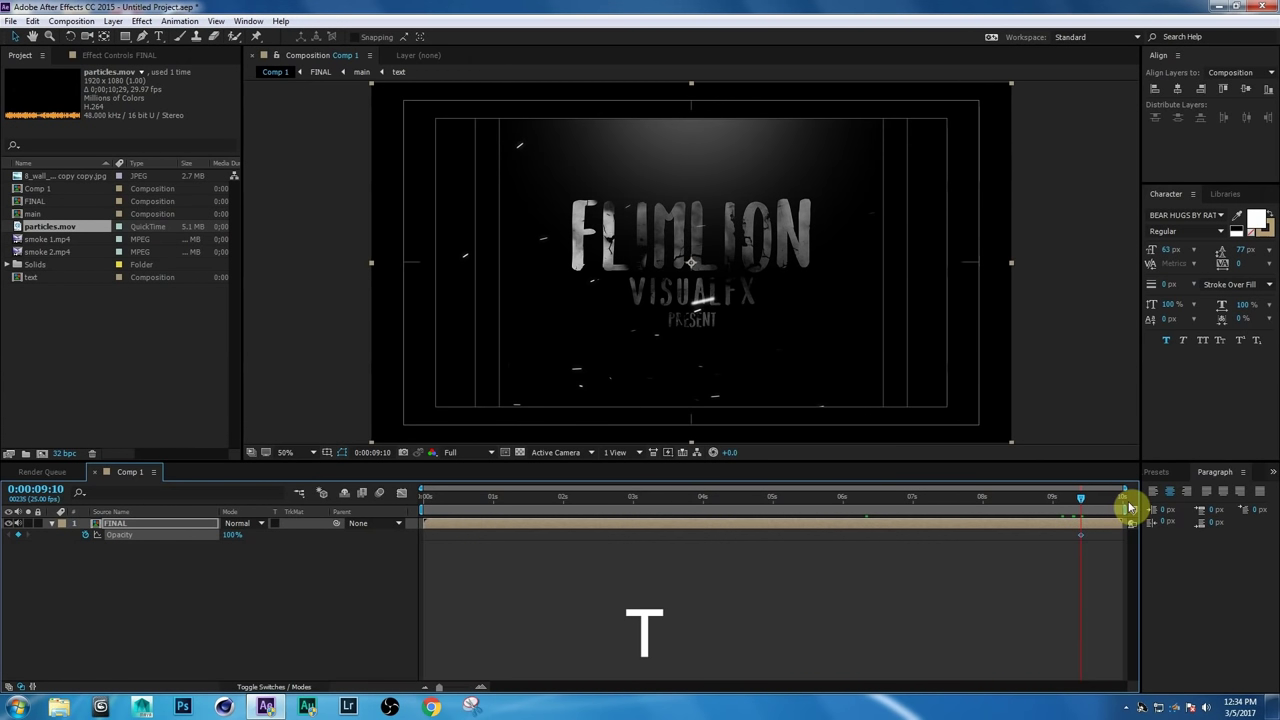
key(End)
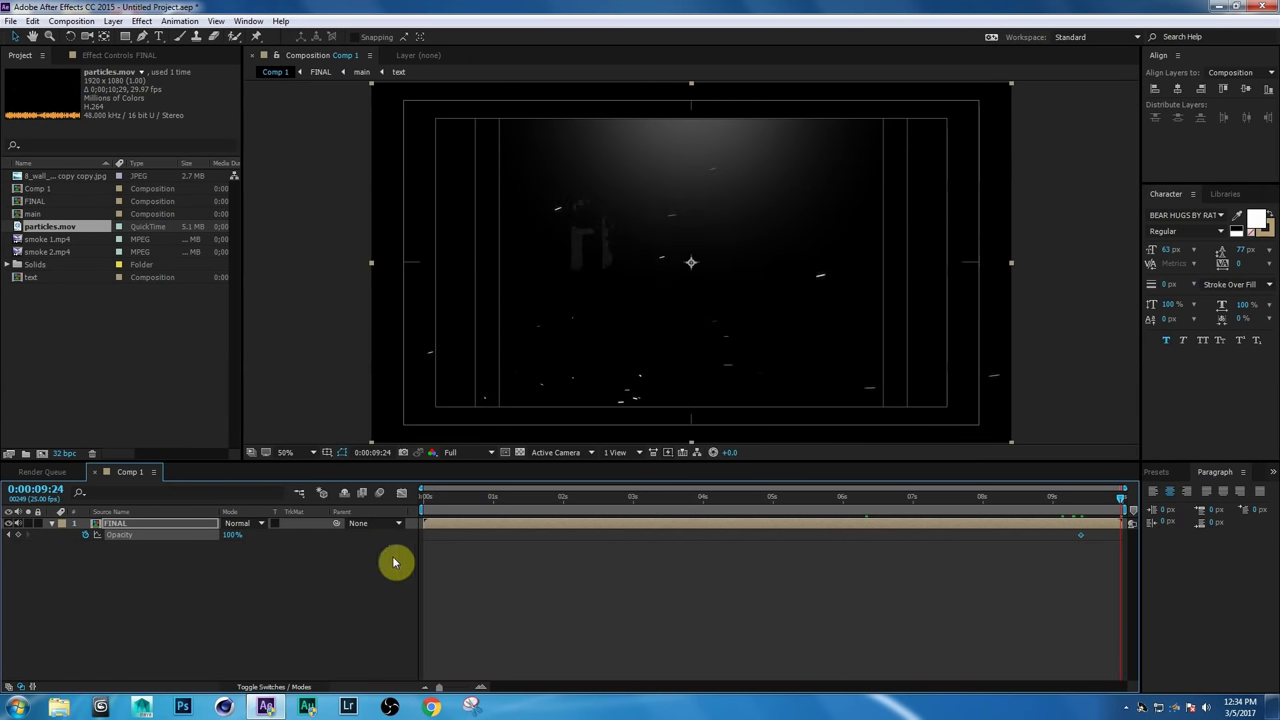
drag(226, 540, 23, 546)
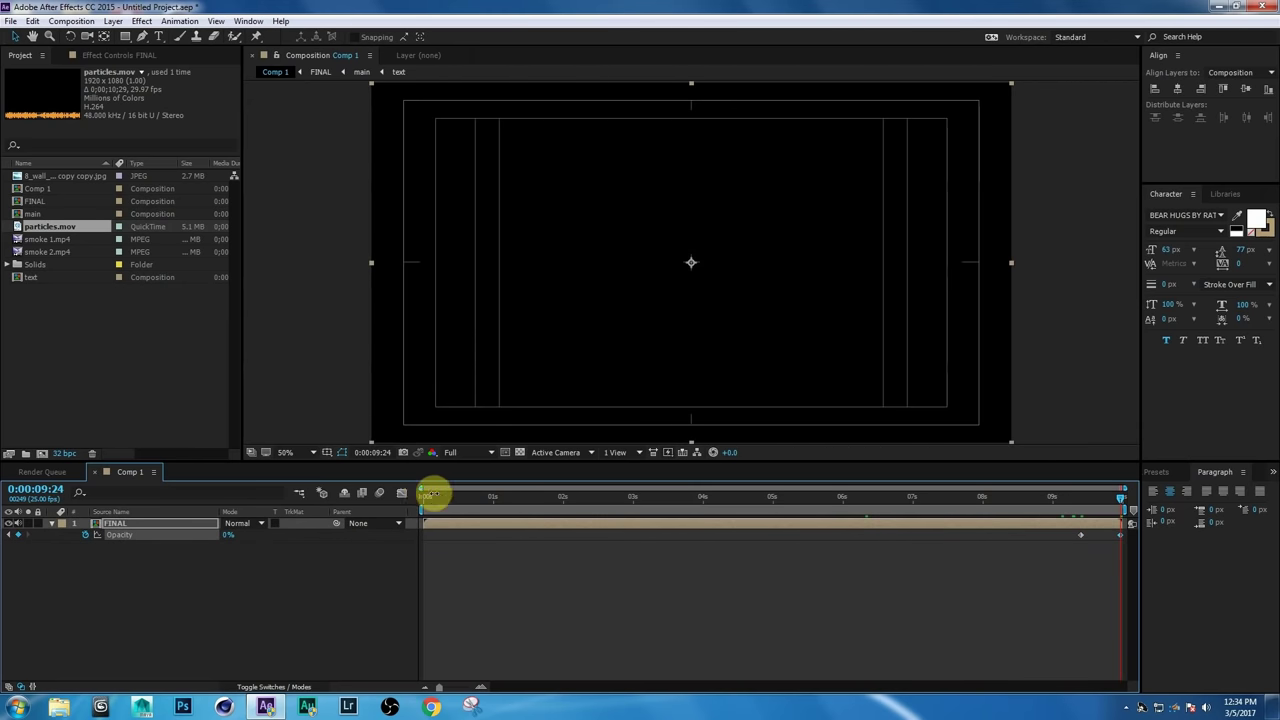